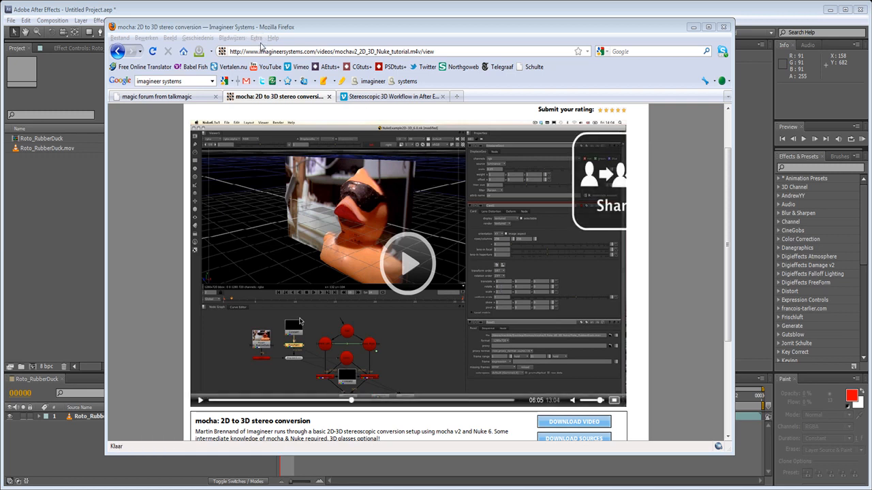
pyautogui.moveTo(320, 265)
pyautogui.click(168, 207)
pyautogui.scroll(2, 167, 207)
pyautogui.scroll(-2, 197, 155)
pyautogui.moveTo(376, 215)
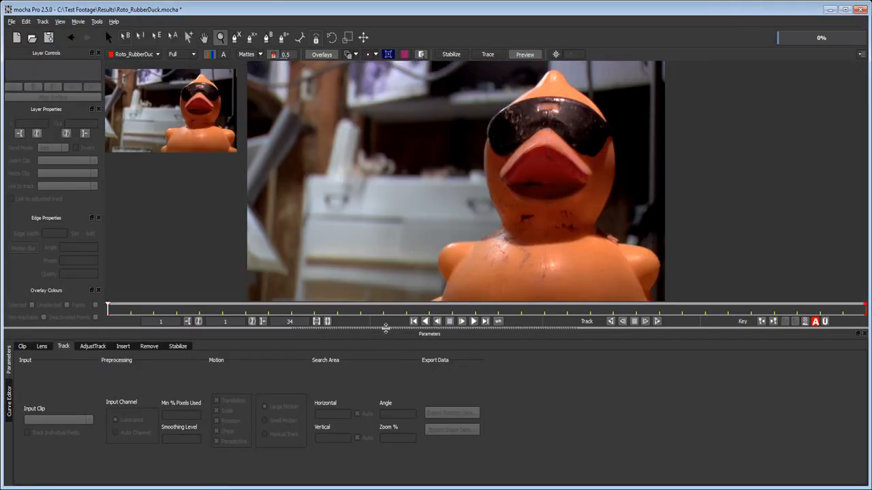
# Step: Start an X-spline just below the frame at the duck's lower-left edge and trace loosely up its wing and shoulder to the face
pyautogui.moveTo(480, 215); pyautogui.dragTo(375, 191)
pyautogui.moveTo(418, 163); pyautogui.dragTo(409, 212)
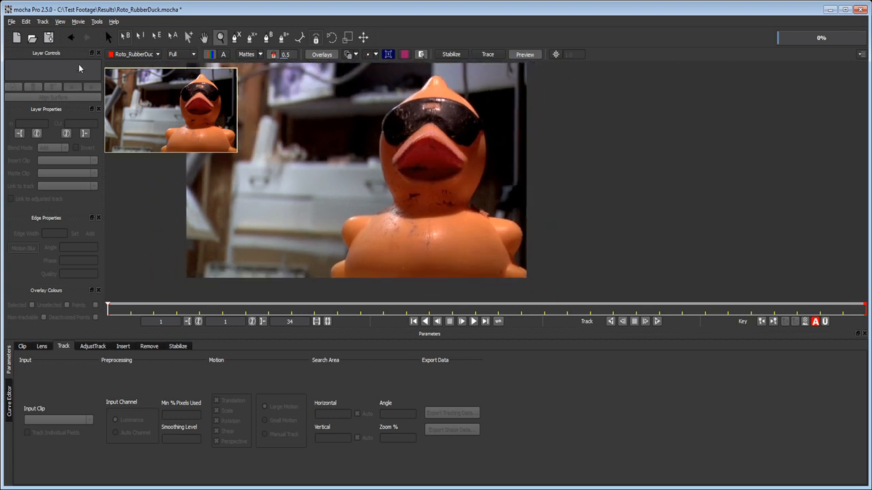
pyautogui.click(237, 37)
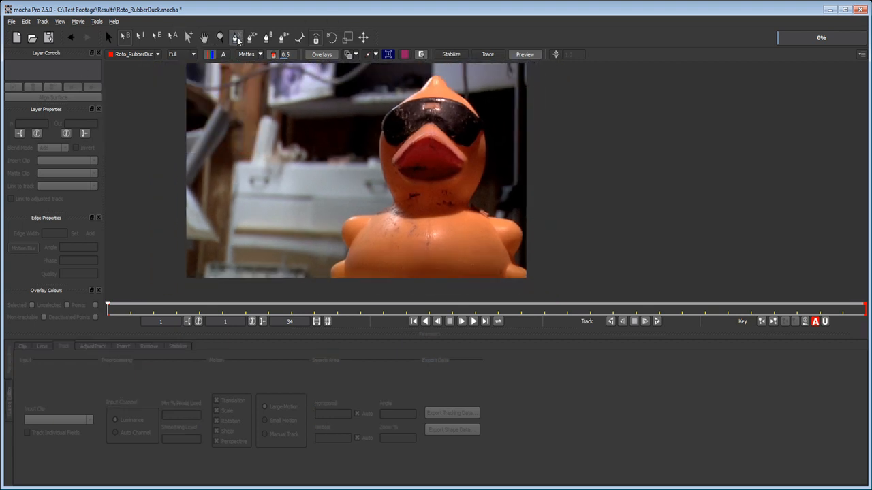
pyautogui.moveTo(384, 198); pyautogui.dragTo(388, 171)
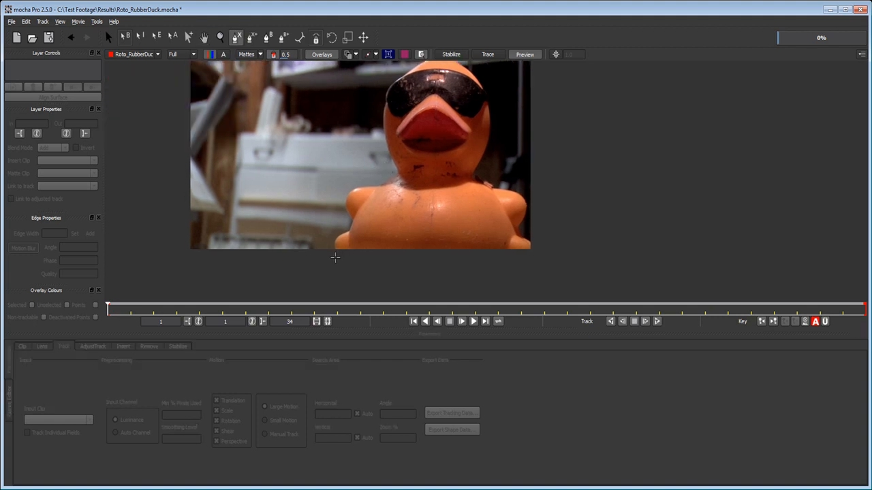
pyautogui.click(334, 257)
pyautogui.click(326, 245)
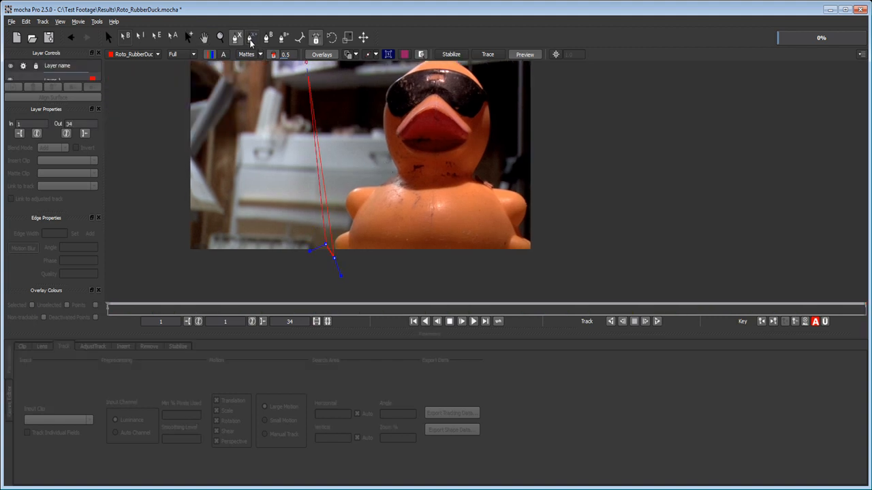
pyautogui.click(350, 220)
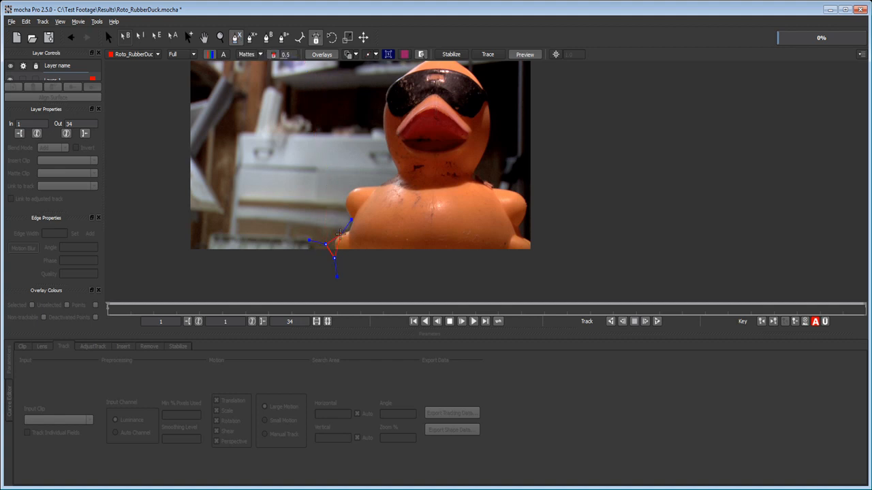
pyautogui.click(338, 229)
pyautogui.click(348, 224)
pyautogui.click(343, 210)
pyautogui.click(345, 187)
pyautogui.click(378, 180)
pyautogui.click(394, 173)
pyautogui.click(379, 140)
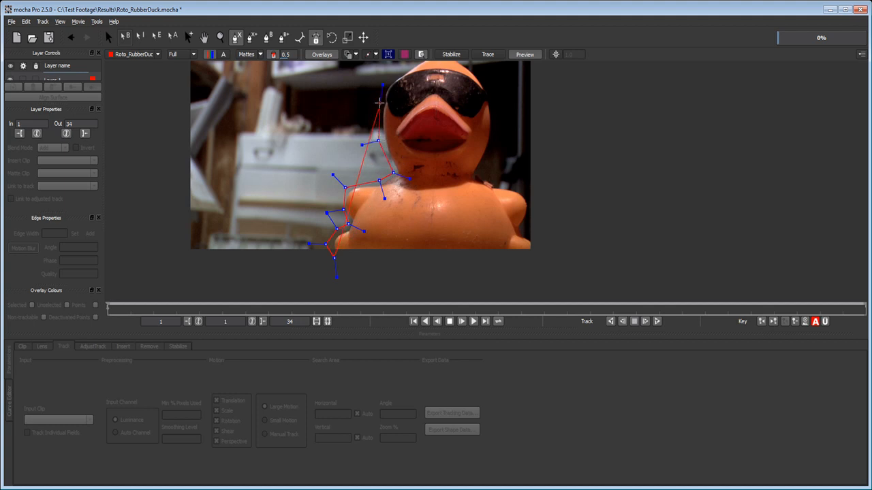
# Step: Continue the X-spline loosely up and over the duck's head and down to the right side of its neck
pyautogui.press('x')
pyautogui.moveTo(403, 85); pyautogui.dragTo(379, 151)
pyautogui.click(354, 167)
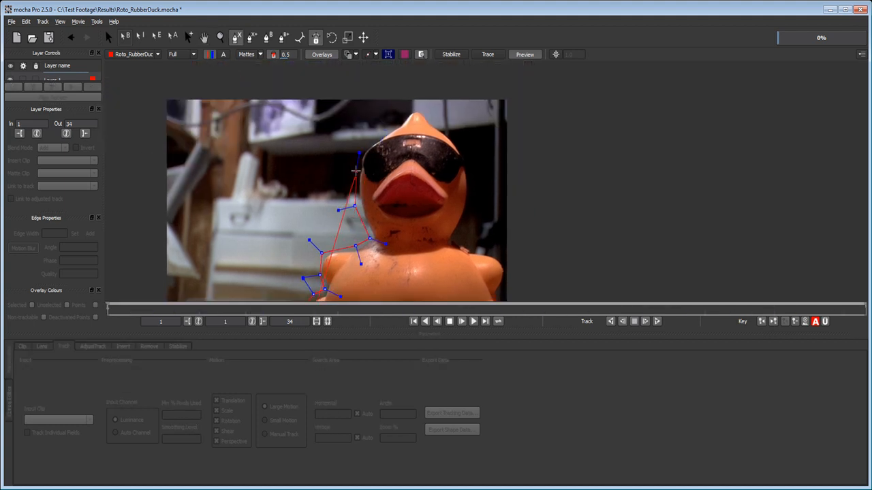
pyautogui.click(366, 141)
pyautogui.click(402, 109)
pyautogui.click(424, 106)
pyautogui.click(442, 118)
pyautogui.click(466, 147)
pyautogui.click(477, 192)
pyautogui.click(470, 222)
pyautogui.click(463, 238)
# Step: Continue the X-spline around the duck's right shoulder and wing to below the frame, and close the shape
pyautogui.click(492, 250)
pyautogui.click(507, 260)
pyautogui.press('x')
pyautogui.moveTo(479, 263); pyautogui.dragTo(489, 190)
pyautogui.click(514, 221)
pyautogui.click(514, 231)
pyautogui.click(526, 242)
pyautogui.click(526, 259)
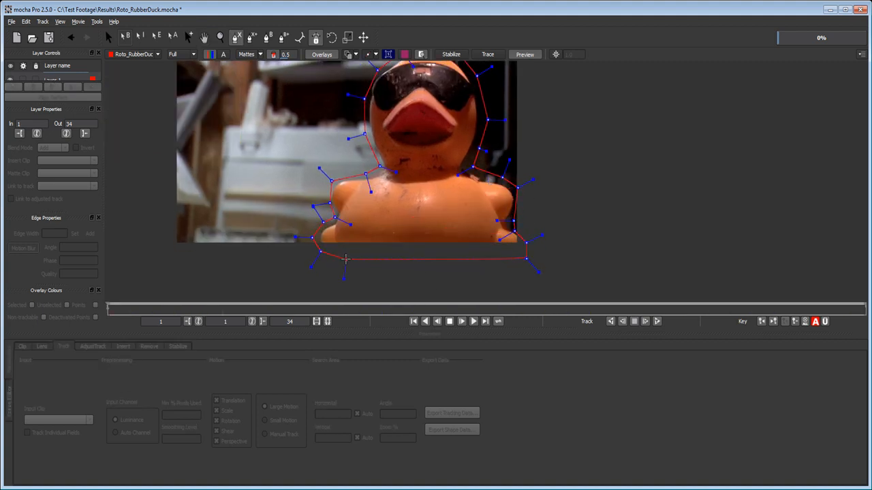
pyautogui.rightClick(376, 246)
pyautogui.moveTo(320, 251); pyautogui.dragTo(325, 256)
pyautogui.press('x')
pyautogui.moveTo(429, 219); pyautogui.dragTo(438, 254)
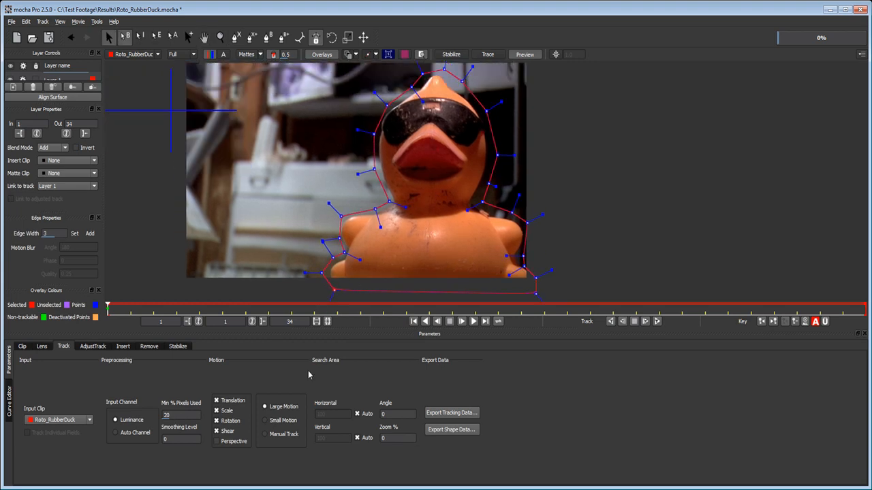
pyautogui.moveTo(414, 163); pyautogui.dragTo(435, 177)
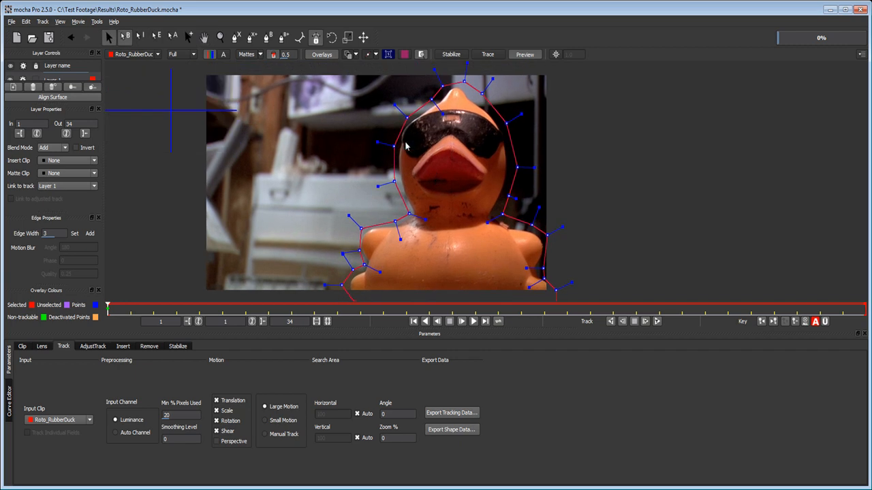
pyautogui.moveTo(405, 145); pyautogui.dragTo(417, 162)
pyautogui.moveTo(348, 182); pyautogui.dragTo(377, 166)
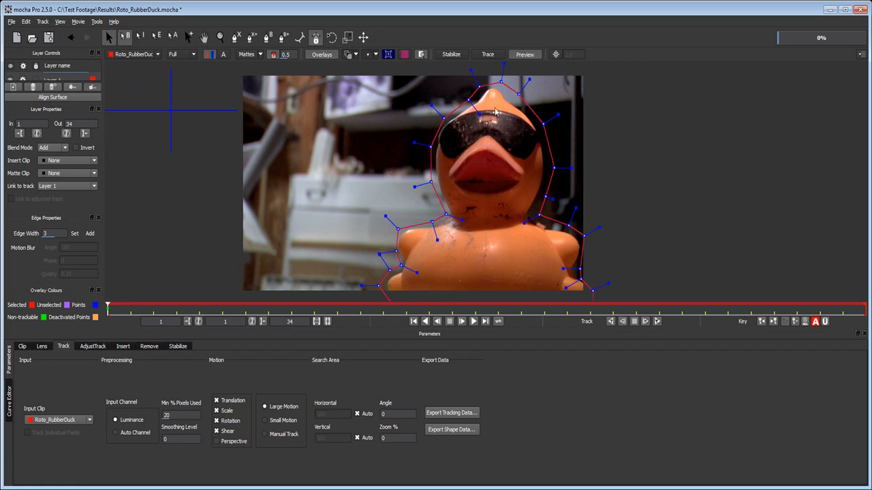
pyautogui.moveTo(488, 145); pyautogui.dragTo(468, 149)
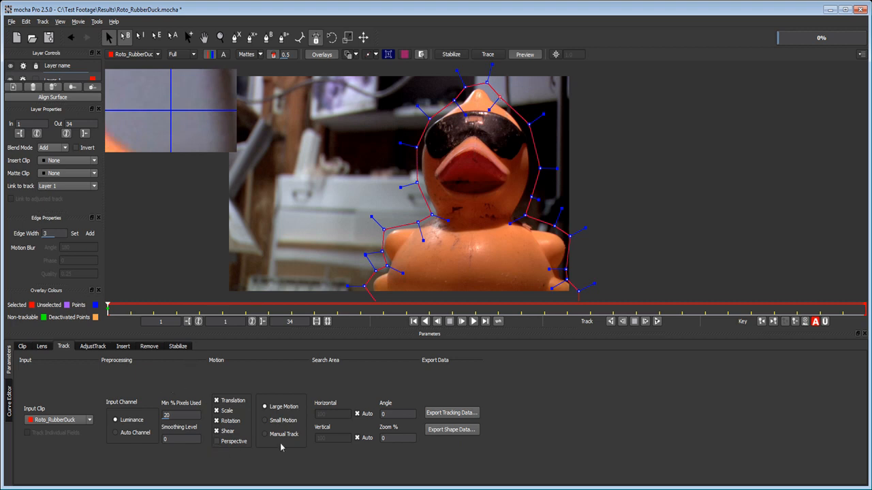
# Step: Set Min % Pixels Used to 50, track the duck shape forward through the whole clip and scrub through the track
pyautogui.click(175, 414)
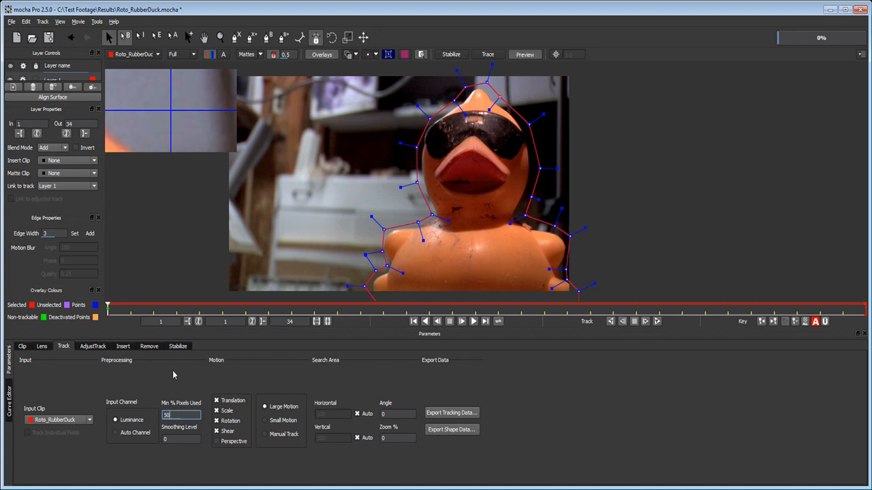
pyautogui.click(656, 321)
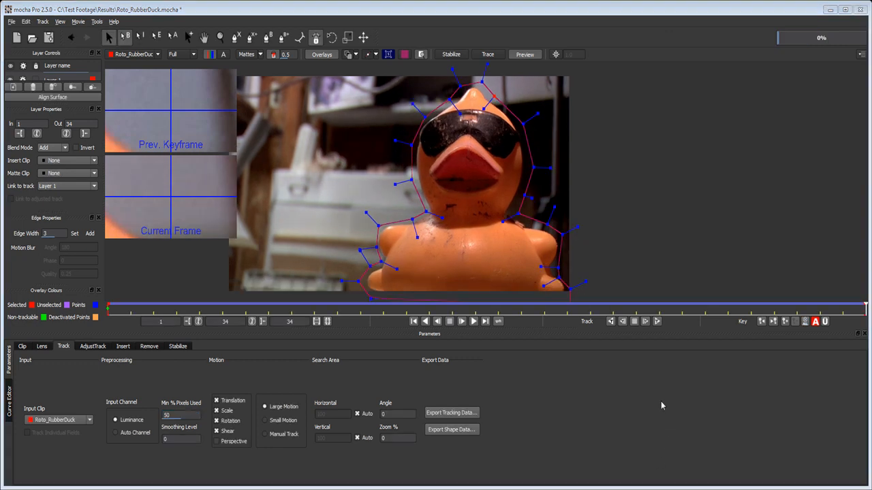
pyautogui.moveTo(865, 306); pyautogui.dragTo(540, 265)
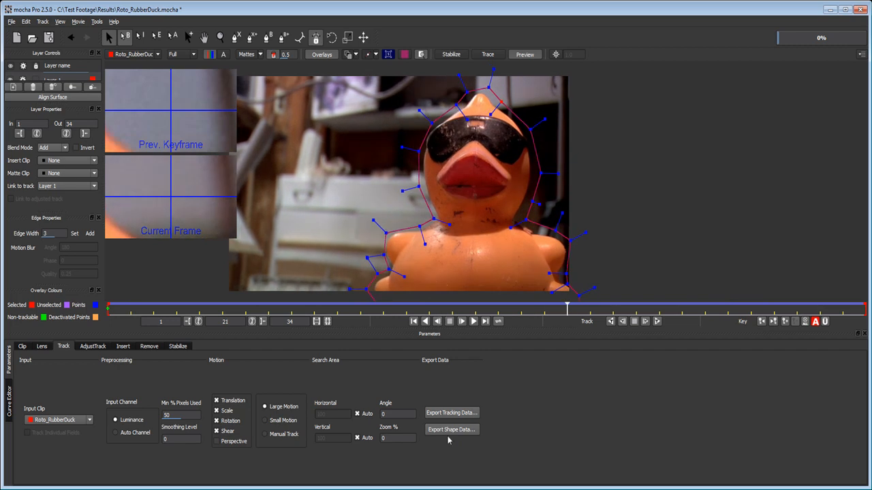
# Step: Copy the tracking data to the clipboard as After Effects Transform Data [anchor point, position, scale and rotation]
pyautogui.click(450, 416)
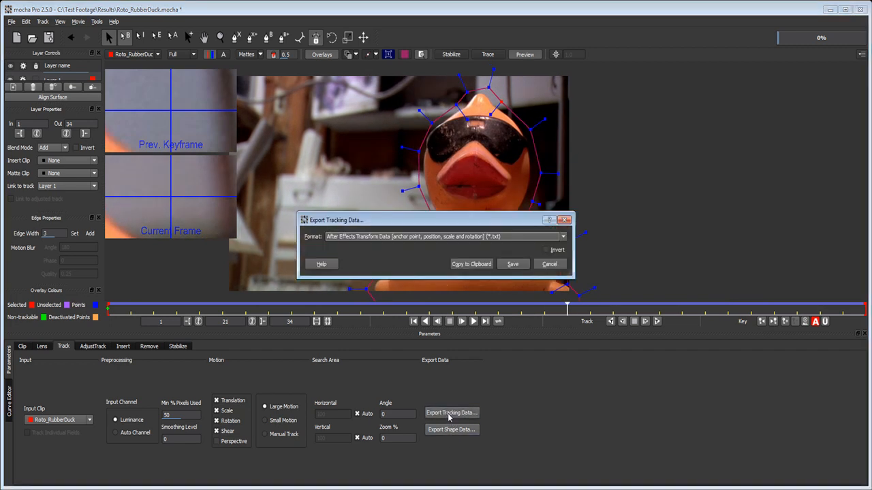
pyautogui.click(400, 239)
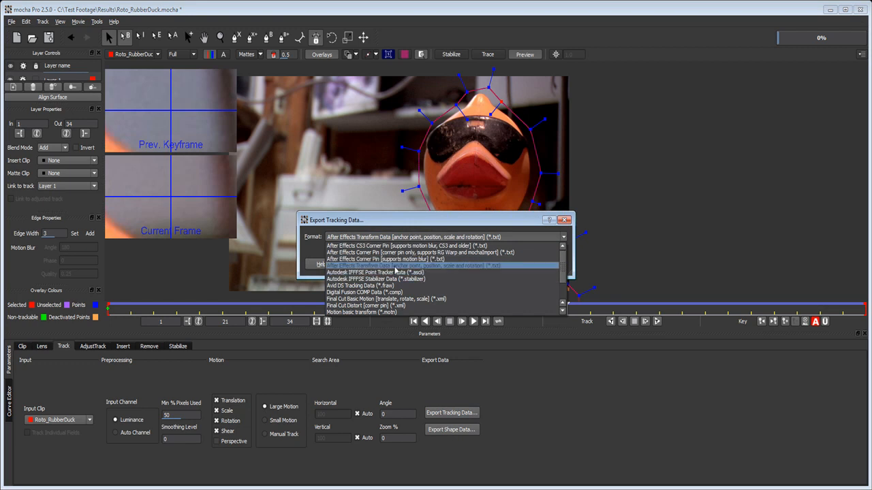
pyautogui.click(395, 265)
pyautogui.click(475, 264)
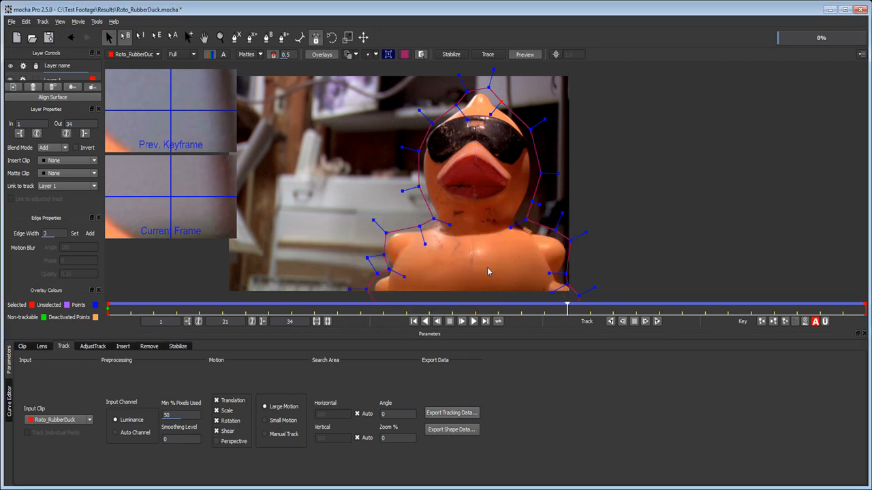
# Step: Switch to After Effects and set the Roto_RubberDuck composition's current time to frame 00000
pyautogui.hotkey('alt', 'Tab')
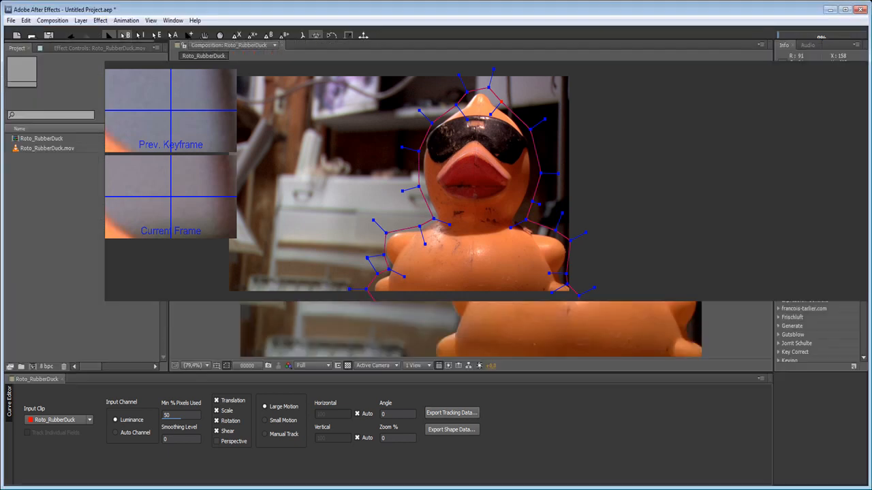
pyautogui.click(292, 404)
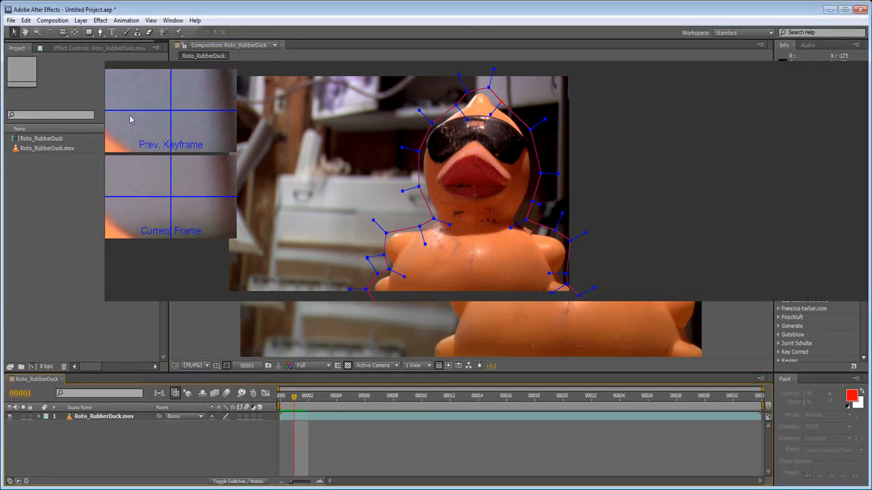
pyautogui.doubleClick(126, 10)
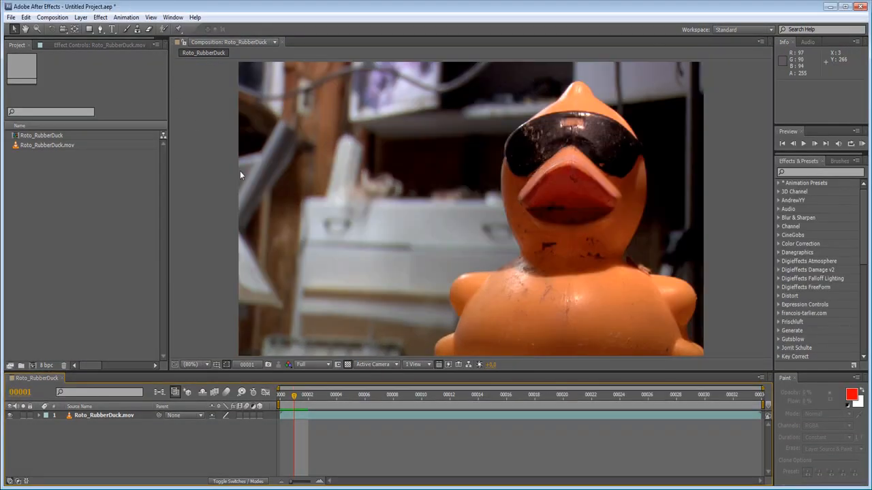
pyautogui.moveTo(291, 402); pyautogui.dragTo(279, 399)
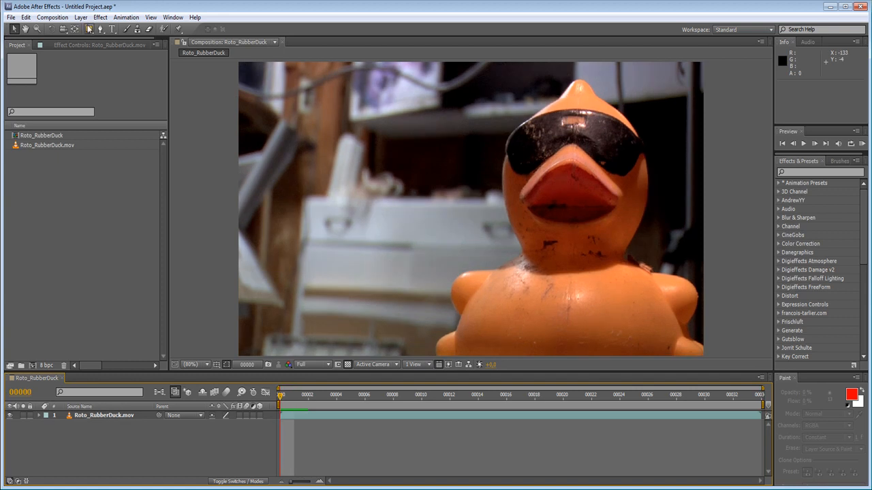
pyautogui.click(80, 18)
pyautogui.moveTo(96, 20)
pyautogui.moveTo(205, 29)
pyautogui.click(328, 84)
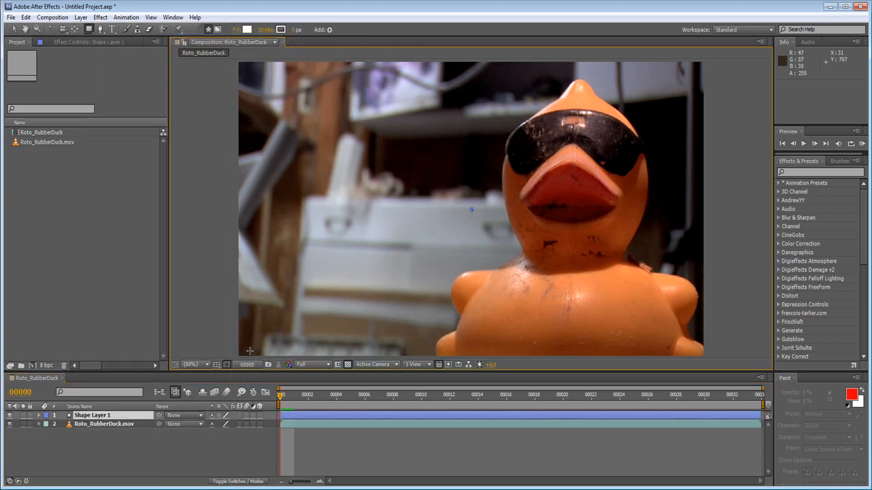
pyautogui.hotkey('ctrl', 'z')
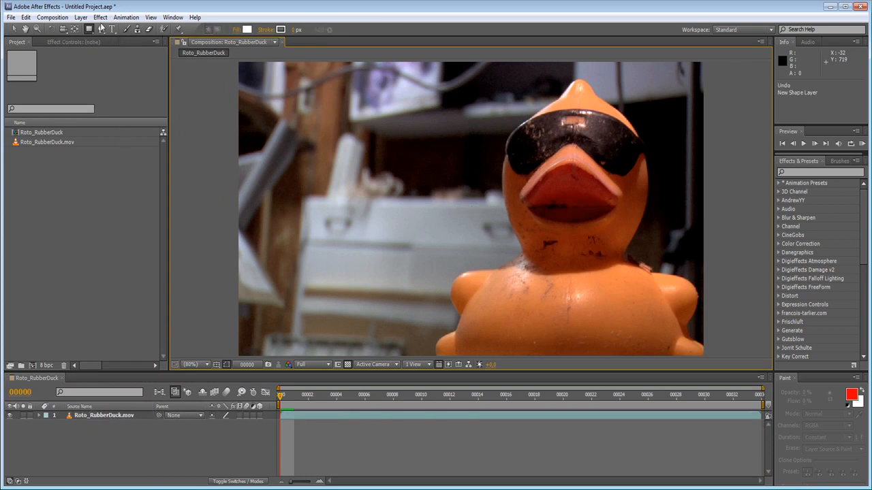
# Step: Create a new null object layer and rename it "Tracker DATA"
pyautogui.click(81, 18)
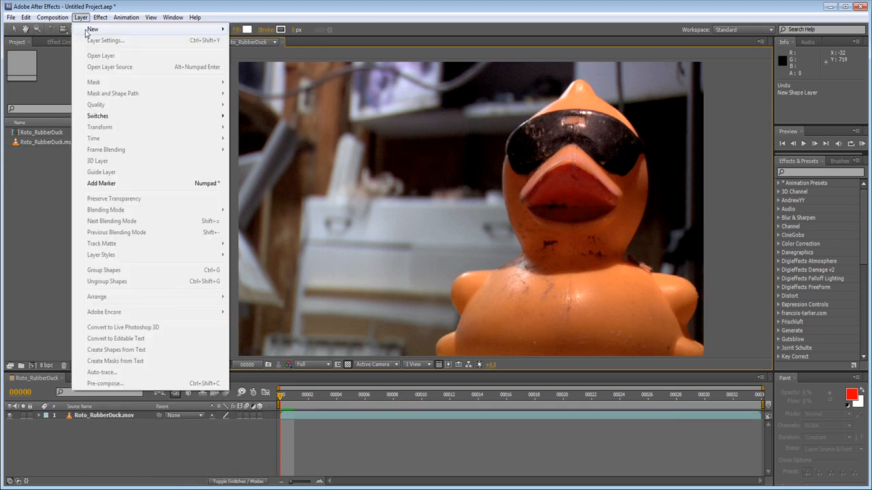
pyautogui.moveTo(92, 29)
pyautogui.click(258, 74)
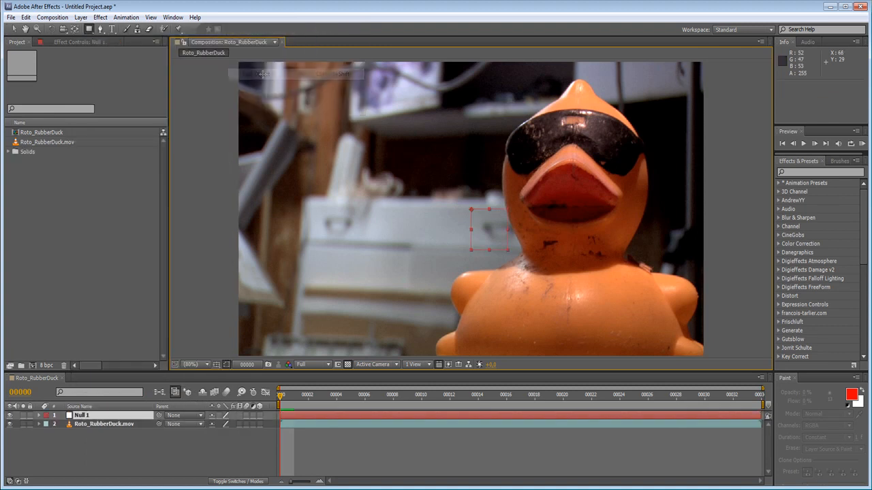
pyautogui.click(92, 416)
pyautogui.press('Return')
pyautogui.write('Tracker DATA')
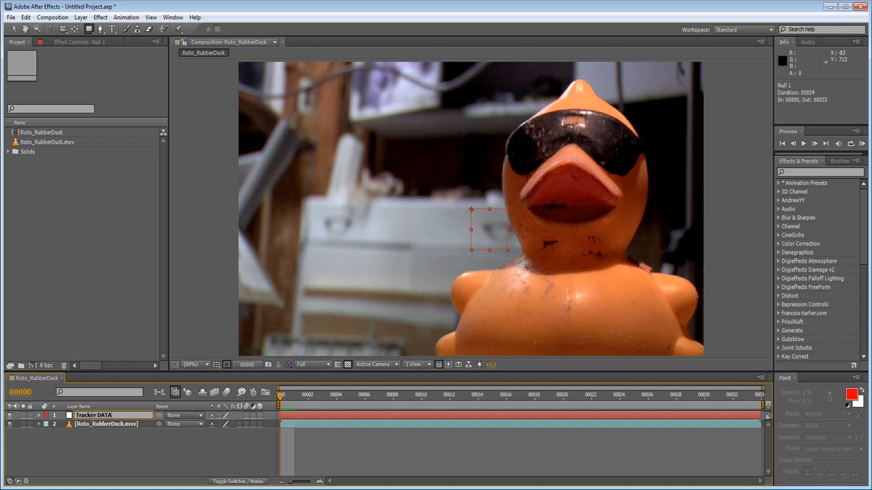
pyautogui.press('Return')
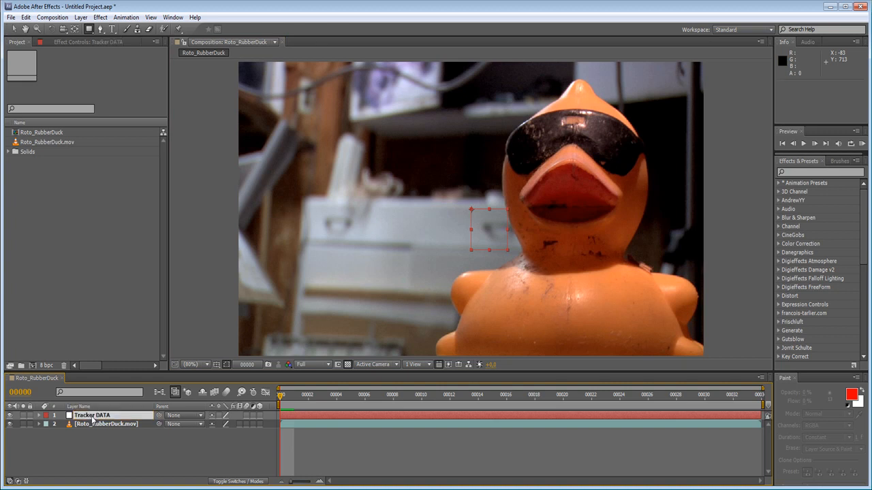
# Step: Paste the copied tracking keyframes onto the Tracker DATA null, reveal its keyframed properties and scrub through them
pyautogui.hotkey('ctrl', 'v')
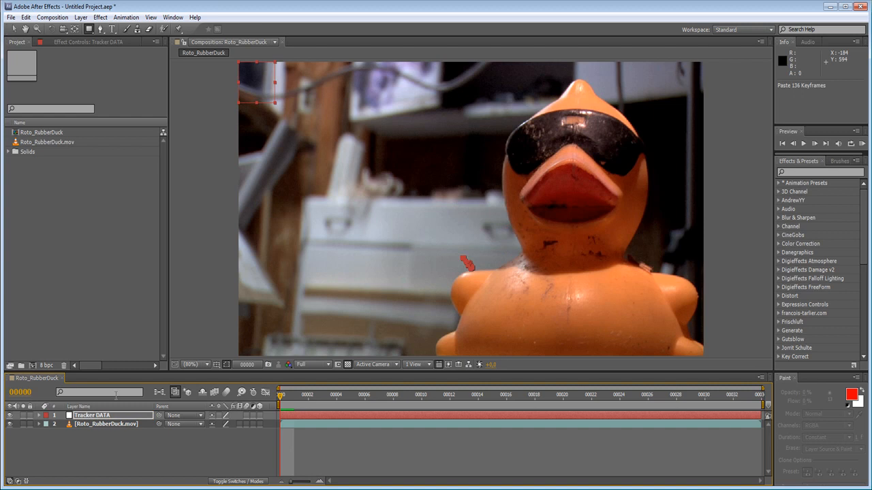
pyautogui.moveTo(129, 372); pyautogui.dragTo(120, 342)
pyautogui.click(14, 29)
pyautogui.press('u')
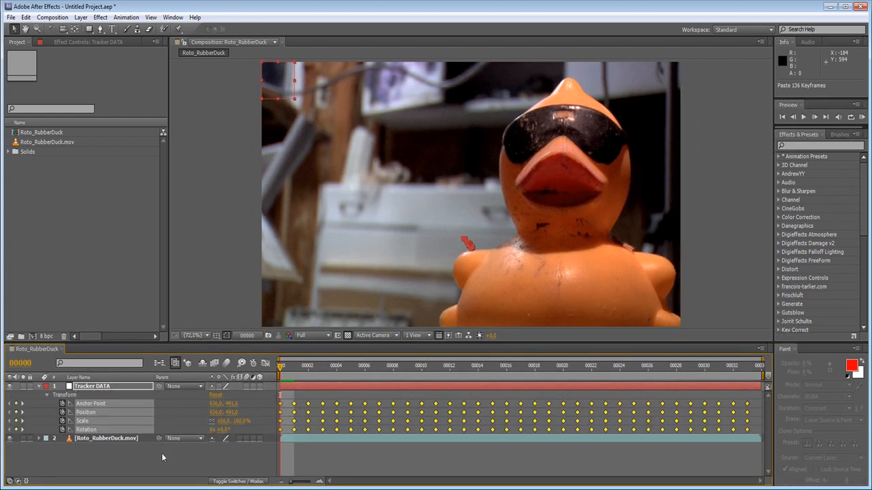
pyautogui.moveTo(286, 374); pyautogui.dragTo(237, 369)
pyautogui.click(227, 474)
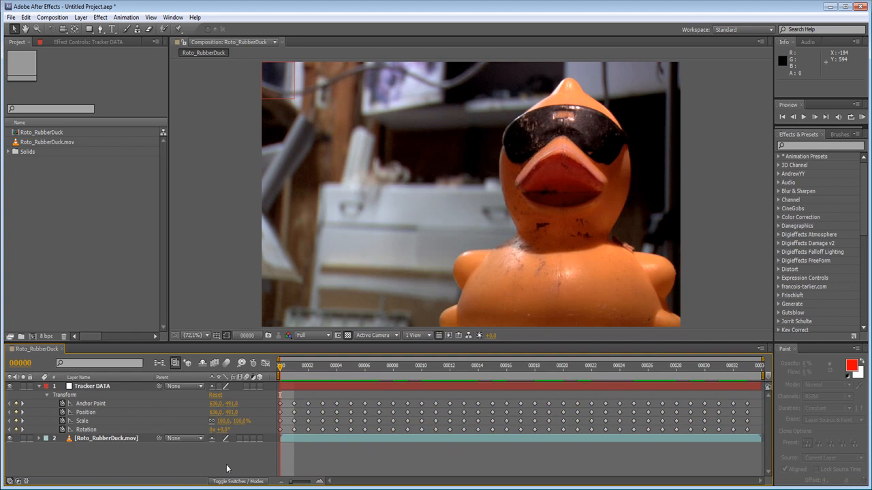
# Step: Remove the Anchor Point keyframes from the Tracker DATA null and set its anchor point to 0, 0
pyautogui.click(63, 404)
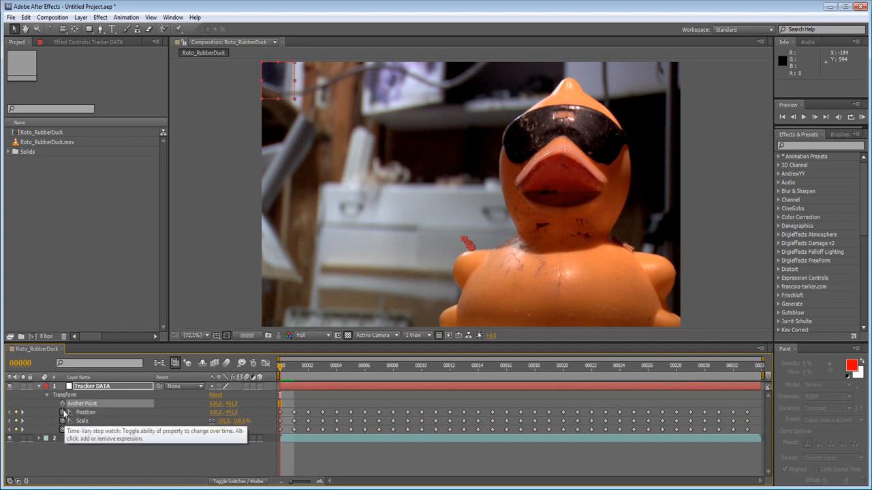
pyautogui.click(210, 405)
pyautogui.write('0')
pyautogui.press('Tab')
pyautogui.write('0')
pyautogui.press('Return')
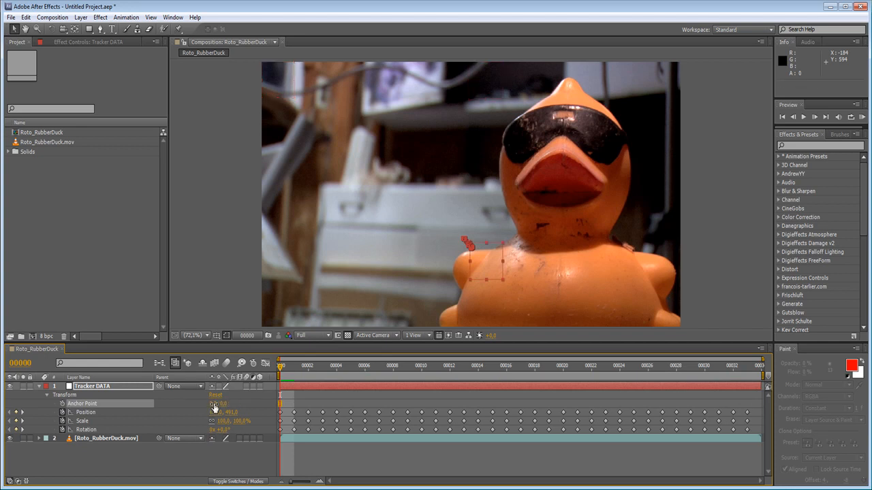
pyautogui.moveTo(302, 372); pyautogui.dragTo(193, 386)
# Step: Remove the Scale keyframes from the Tracker DATA null and scrub through the remaining motion
pyautogui.click(62, 421)
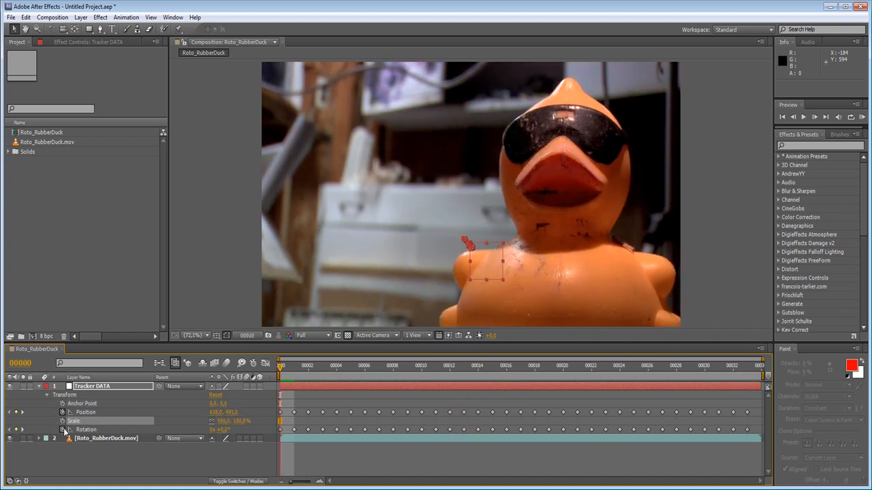
pyautogui.click(97, 467)
pyautogui.moveTo(347, 374); pyautogui.dragTo(242, 323)
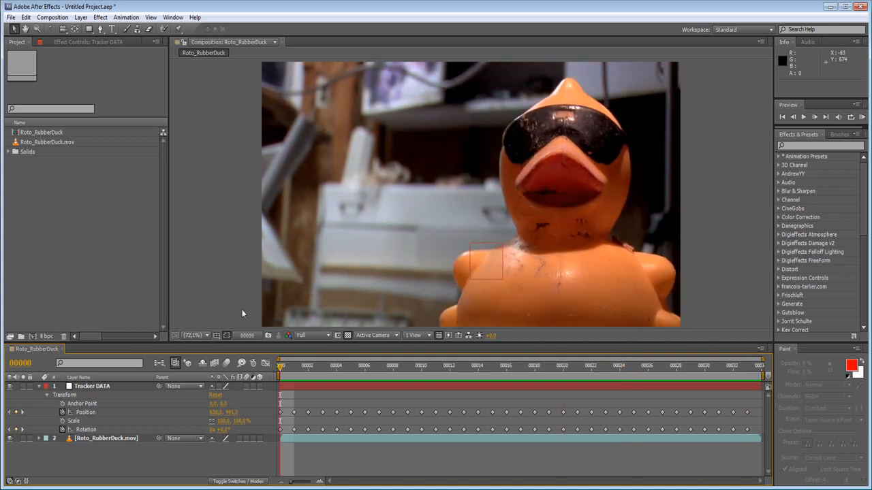
# Step: Enlarge the composition viewer, create a white solid named Body and set its opacity to 0%
pyautogui.moveTo(557, 161); pyautogui.dragTo(478, 143)
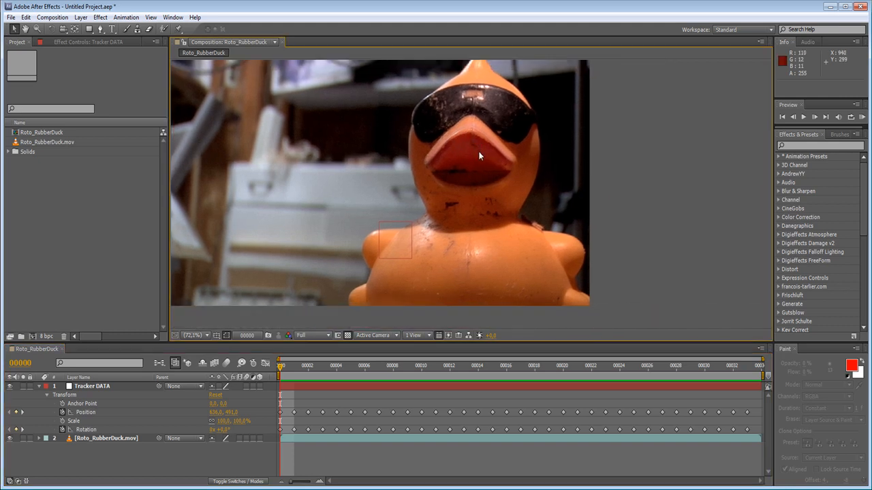
pyautogui.moveTo(430, 343); pyautogui.dragTo(436, 408)
pyautogui.moveTo(531, 271); pyautogui.dragTo(442, 266)
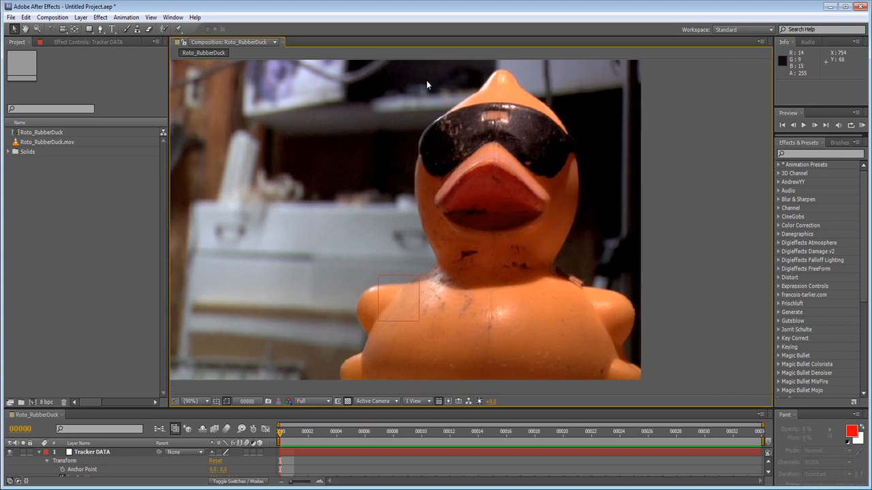
pyautogui.click(80, 17)
pyautogui.moveTo(93, 29)
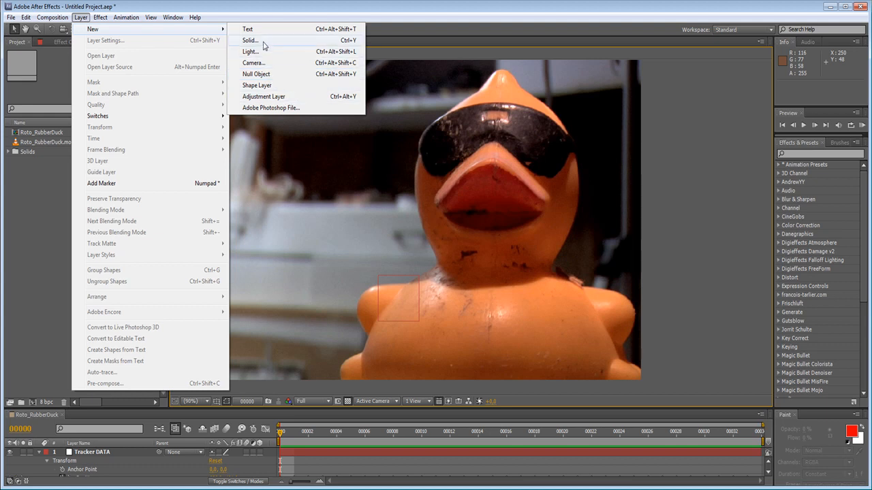
pyautogui.click(264, 41)
pyautogui.write('Roto')
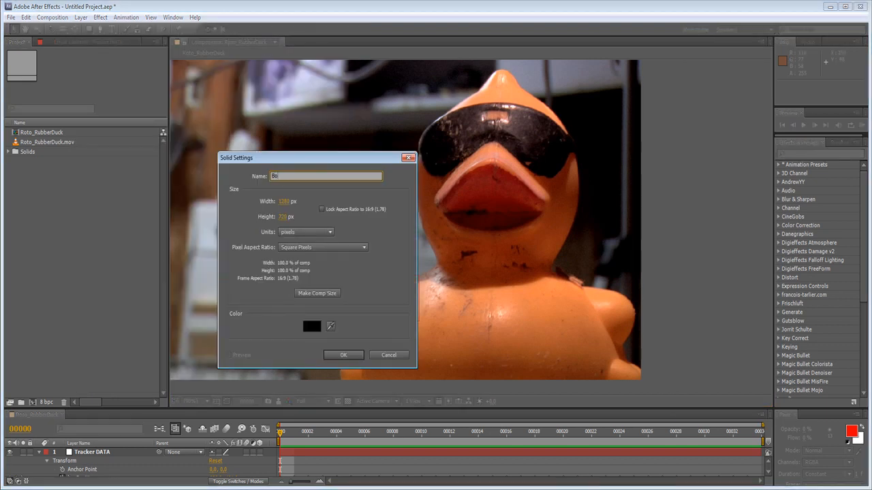
pyautogui.click(306, 327)
pyautogui.moveTo(211, 339); pyautogui.dragTo(30, 261)
pyautogui.click(335, 340)
pyautogui.click(344, 354)
pyautogui.press('t')
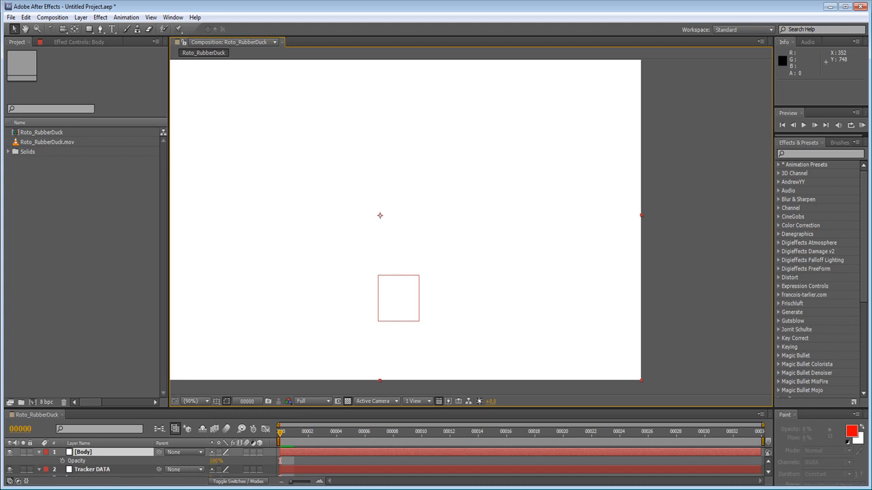
pyautogui.moveTo(214, 461); pyautogui.dragTo(109, 453)
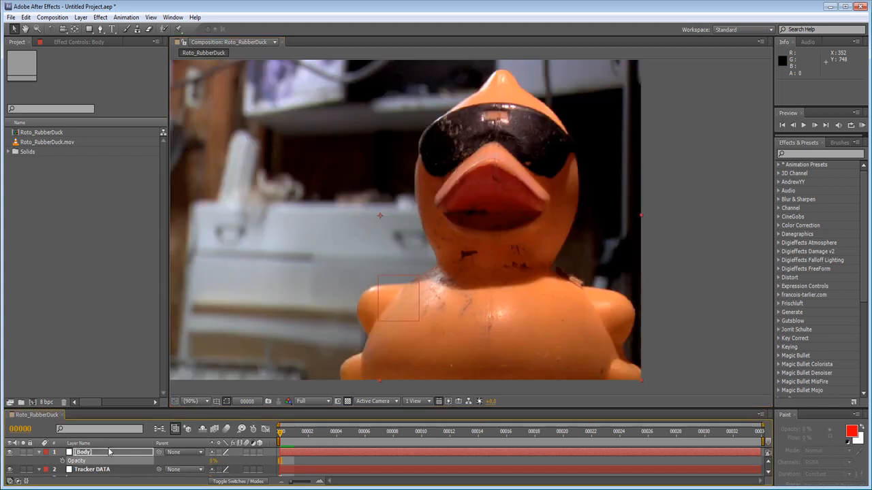
# Step: Activate the Pen tool on the Body layer and set the current time to frame 00033
pyautogui.click(100, 29)
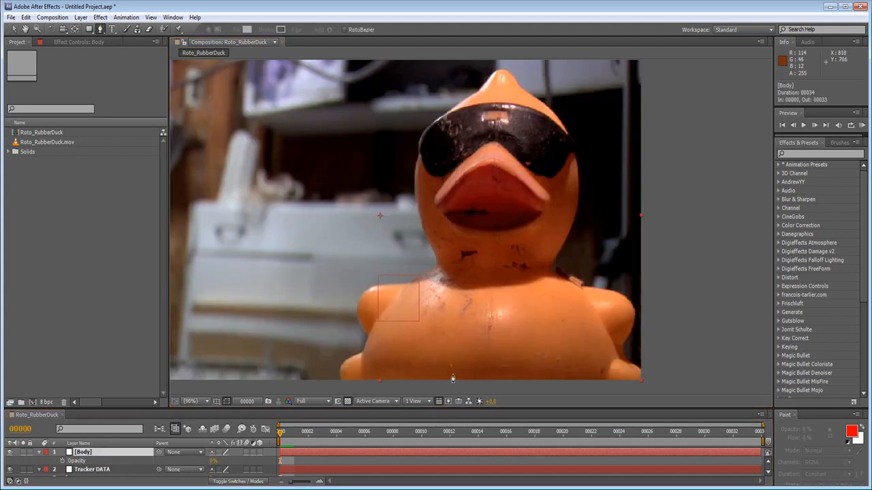
pyautogui.press('space')
pyautogui.moveTo(497, 240); pyautogui.dragTo(517, 89)
pyautogui.scroll(2, 492, 165)
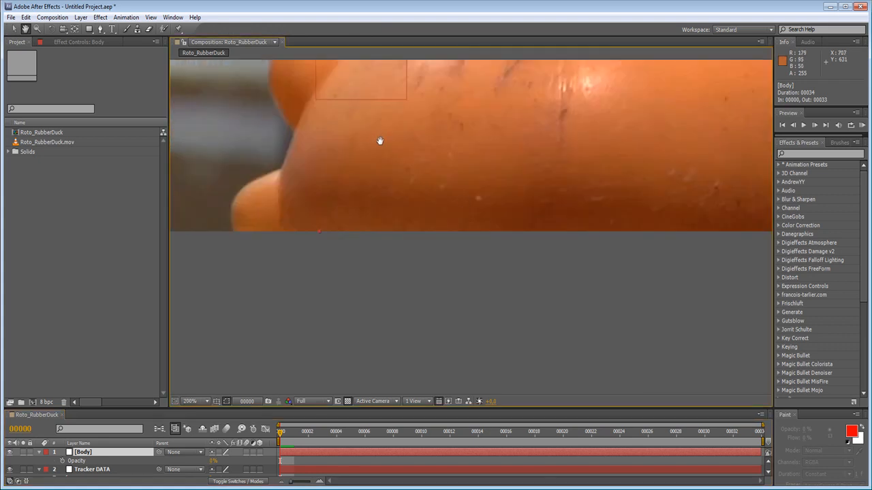
pyautogui.moveTo(379, 140); pyautogui.dragTo(430, 200)
pyautogui.moveTo(300, 434); pyautogui.dragTo(802, 387)
pyautogui.press('space')
pyautogui.scroll(2, 375, 242)
pyautogui.moveTo(378, 241); pyautogui.dragTo(506, 240)
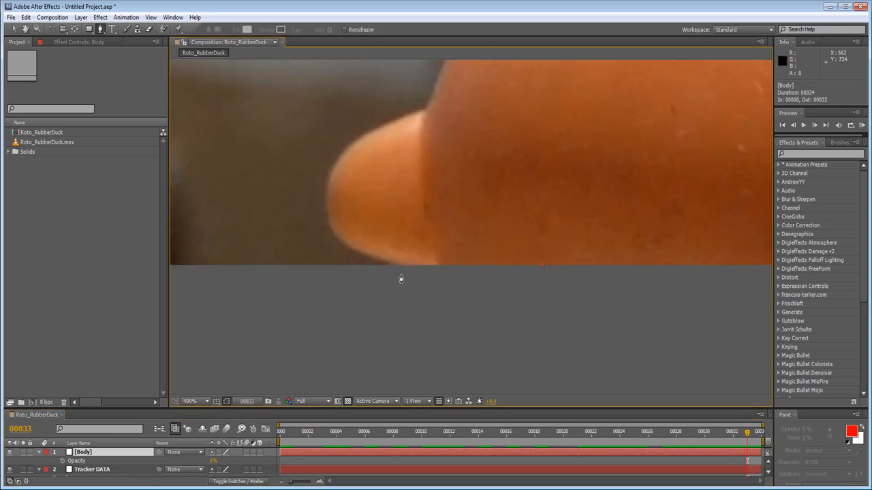
# Step: Start a mask on Body at the image's bottom edge and trace around the duck's lower left bulge
pyautogui.click(423, 273)
pyautogui.moveTo(420, 111); pyautogui.dragTo(656, 97)
pyautogui.moveTo(189, 315); pyautogui.dragTo(202, 286)
pyautogui.hotkey('ctrl', 'z')
pyautogui.hotkey('ctrl', 'z')
pyautogui.hotkey('ctrl', 'z')
pyautogui.moveTo(434, 368); pyautogui.dragTo(428, 370)
pyautogui.moveTo(423, 208); pyautogui.dragTo(652, 112)
pyautogui.moveTo(428, 370); pyautogui.dragTo(416, 383)
pyautogui.moveTo(194, 304); pyautogui.dragTo(207, 299)
pyautogui.moveTo(416, 383); pyautogui.dragTo(405, 383)
pyautogui.moveTo(651, 112); pyautogui.dragTo(427, 205)
# Step: Continue the Body mask around the duck's left wing and along the shoulder to the base of the neck
pyautogui.click(455, 130)
pyautogui.moveTo(455, 130); pyautogui.dragTo(432, 374)
pyautogui.moveTo(578, 154); pyautogui.dragTo(756, 168)
pyautogui.hotkey('ctrl', 'z')
pyautogui.scroll(-1, 756, 168)
pyautogui.moveTo(388, 192)
pyautogui.mouseDown()
pyautogui.moveTo(532, 201)
pyautogui.moveTo(389, 191)
pyautogui.mouseUp()
pyautogui.moveTo(467, 147); pyautogui.dragTo(475, 133)
pyautogui.moveTo(476, 133); pyautogui.dragTo(458, 234)
pyautogui.click(455, 176)
pyautogui.hotkey('ctrl', 'z')
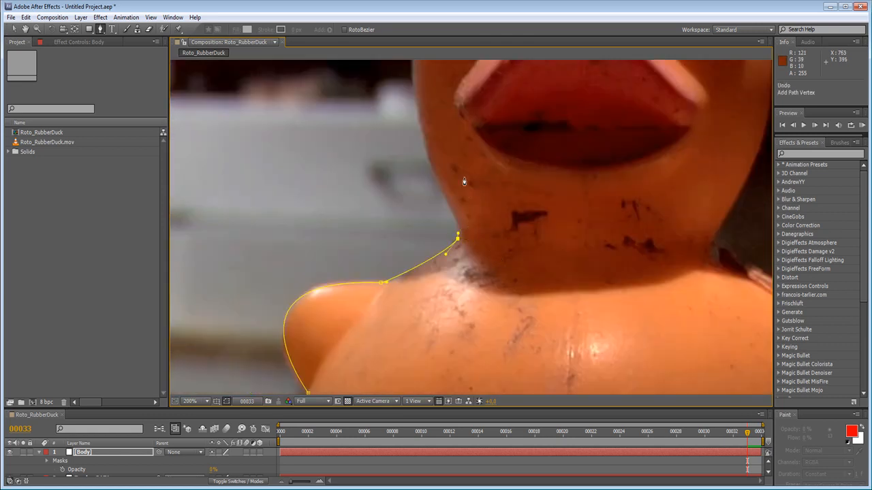
pyautogui.scroll(-1, 455, 176)
pyautogui.moveTo(466, 166); pyautogui.dragTo(475, 155)
pyautogui.hotkey('ctrl', 'z')
# Step: Continue the Body mask around the neck corner and up the left side of the duck's head
pyautogui.scroll(3, 461, 194)
pyautogui.moveTo(461, 195); pyautogui.dragTo(558, 360)
pyautogui.moveTo(376, 104)
pyautogui.mouseDown()
pyautogui.moveTo(366, 90)
pyautogui.moveTo(375, 105)
pyautogui.mouseUp()
pyautogui.scroll(-2, 453, 121)
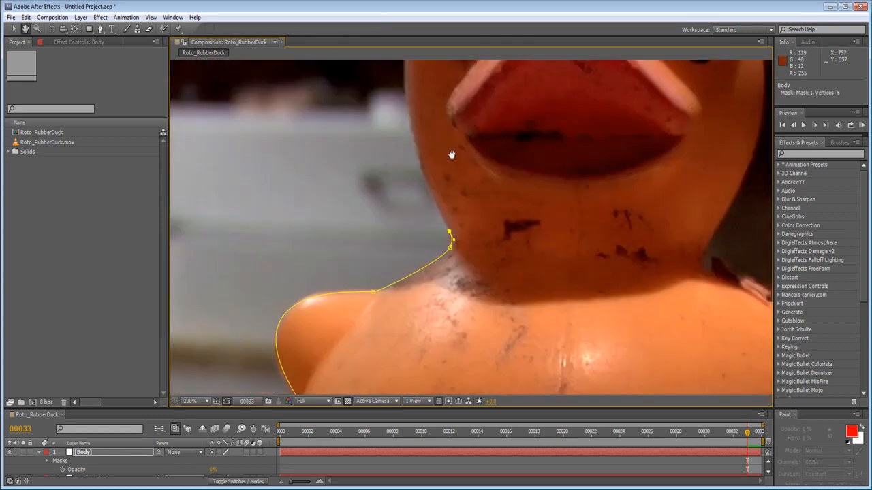
pyautogui.moveTo(452, 156); pyautogui.dragTo(450, 306)
pyautogui.moveTo(410, 164); pyautogui.dragTo(431, 52)
pyautogui.scroll(-1, 450, 89)
pyautogui.moveTo(427, 172); pyautogui.dragTo(426, 179)
pyautogui.moveTo(437, 94); pyautogui.dragTo(427, 177)
pyautogui.scroll(2, 440, 174)
pyautogui.click(393, 167)
# Step: Scrub the timeline to check the partial mask against other frames and return to frame 00033
pyautogui.press('space')
pyautogui.moveTo(464, 433); pyautogui.dragTo(719, 357)
pyautogui.scroll(-1, 464, 228)
pyautogui.moveTo(463, 228); pyautogui.dragTo(488, 249)
pyautogui.scroll(1, 477, 239)
pyautogui.moveTo(442, 184); pyautogui.dragTo(438, 231)
pyautogui.scroll(-2, 439, 231)
pyautogui.moveTo(718, 433); pyautogui.dragTo(747, 434)
pyautogui.scroll(2, 379, 234)
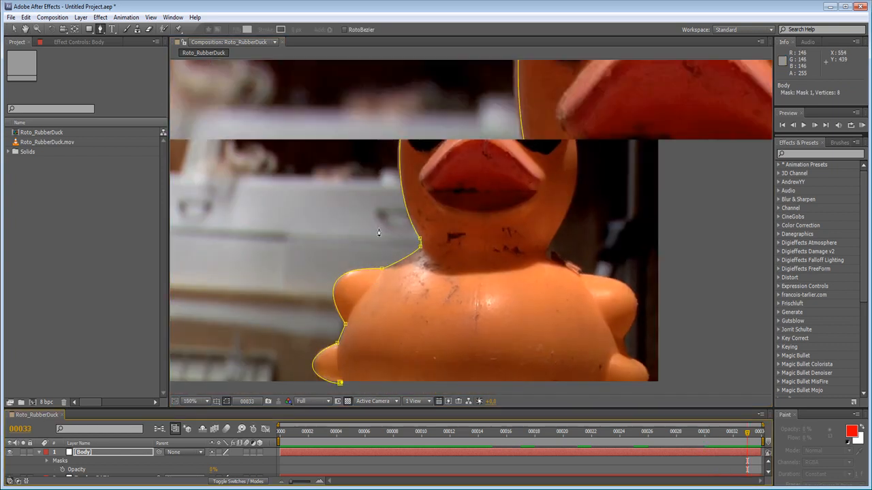
# Step: Trace the top of the head and the duck's right side, and close the Body mask below the image's bottom edge
pyautogui.moveTo(422, 102); pyautogui.dragTo(460, 272)
pyautogui.scroll(-1, 477, 121)
pyautogui.moveTo(504, 170); pyautogui.dragTo(559, 149)
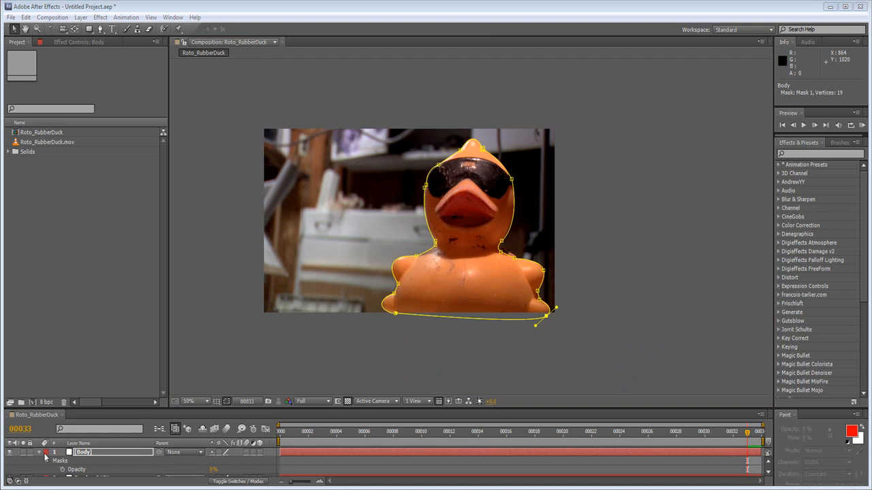
# Step: Set the Body solid's opacity to 100% and deselect the layer
pyautogui.click(82, 471)
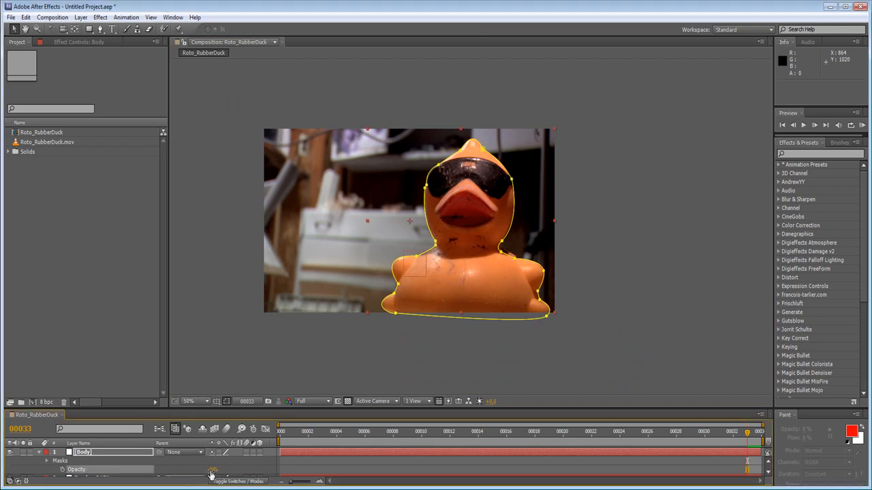
pyautogui.moveTo(212, 470); pyautogui.dragTo(340, 470)
pyautogui.click(358, 343)
# Step: Examine the matte's edges around the duck, hiding and showing the Body layer to compare with the footage
pyautogui.scroll(1, 361, 345)
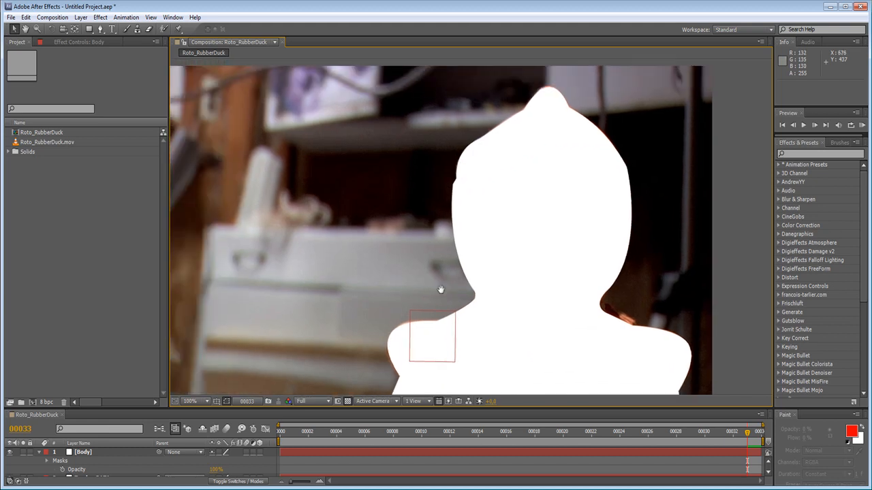
pyautogui.scroll(-2, 298, 200)
pyautogui.moveTo(333, 182); pyautogui.dragTo(410, 213)
pyautogui.scroll(1, 361, 157)
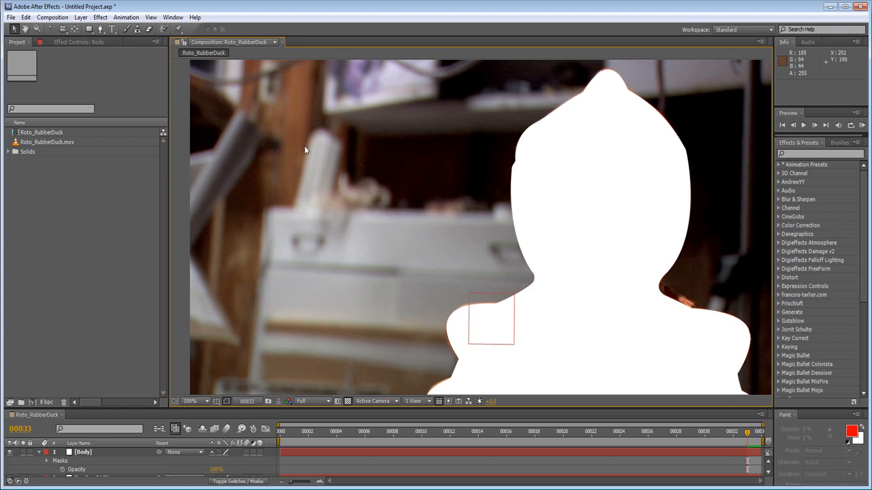
pyautogui.scroll(-1, 443, 198)
pyautogui.scroll(1, 443, 197)
pyautogui.scroll(1, 442, 198)
pyautogui.scroll(-1, 365, 380)
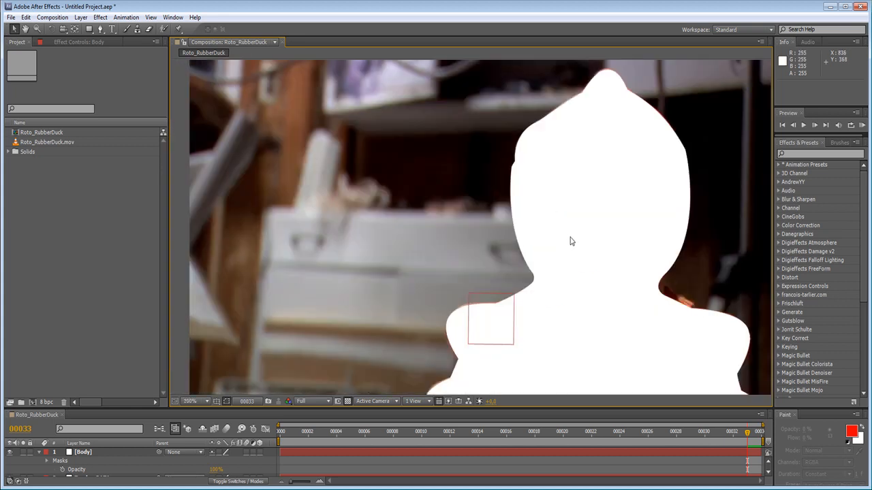
pyautogui.click(9, 453)
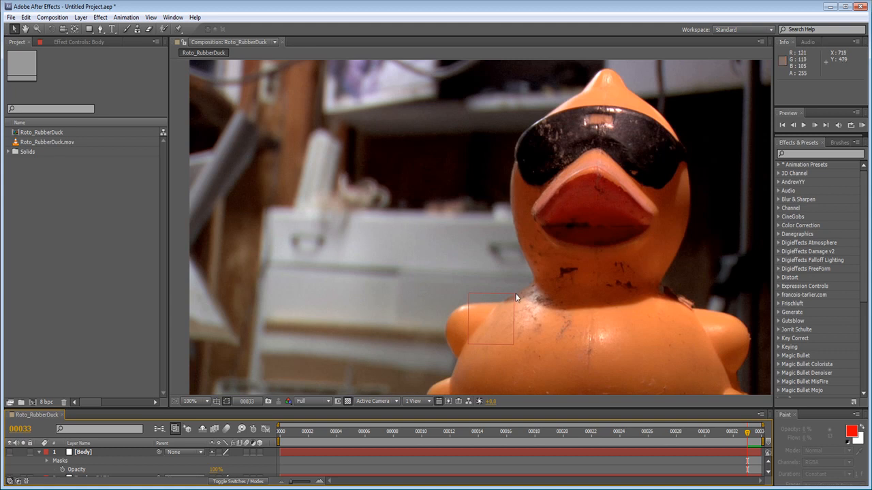
pyautogui.click(11, 454)
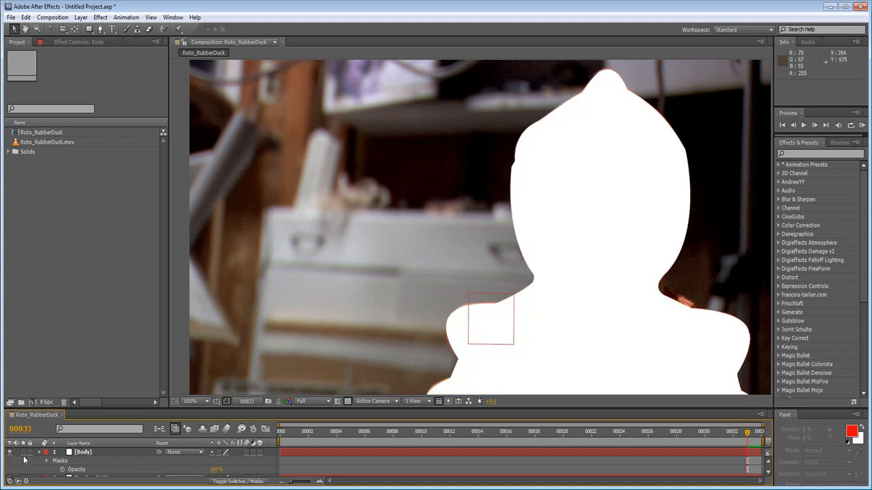
# Step: Enlarge the timeline, set the Body mask's feather to 74 pixels and look over the softened outline
pyautogui.click(89, 454)
pyautogui.scroll(-3, 109, 439)
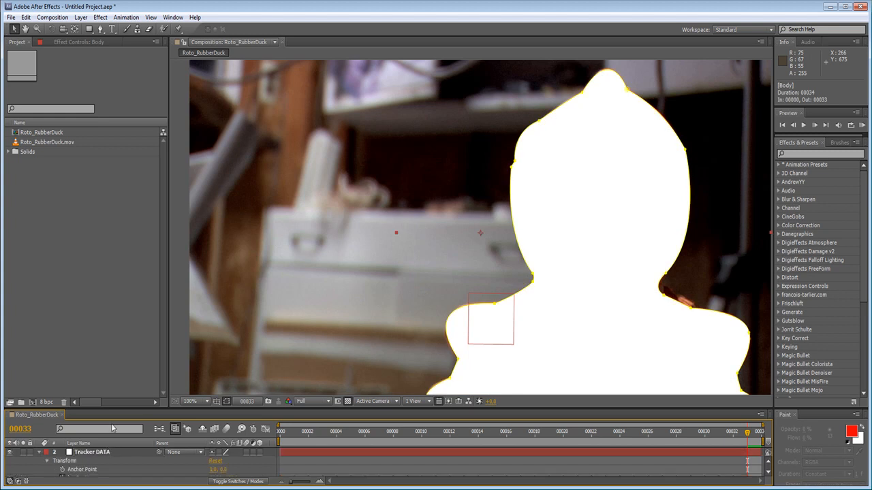
pyautogui.moveTo(113, 409); pyautogui.dragTo(117, 337)
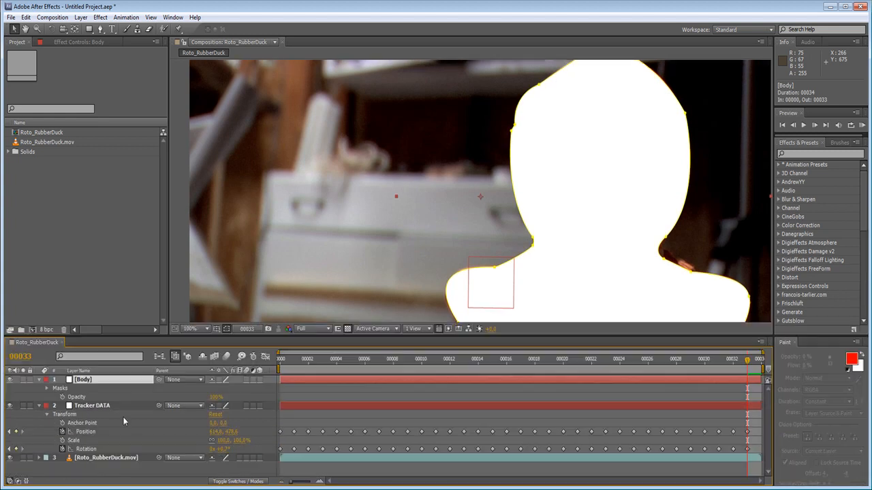
pyautogui.press('m')
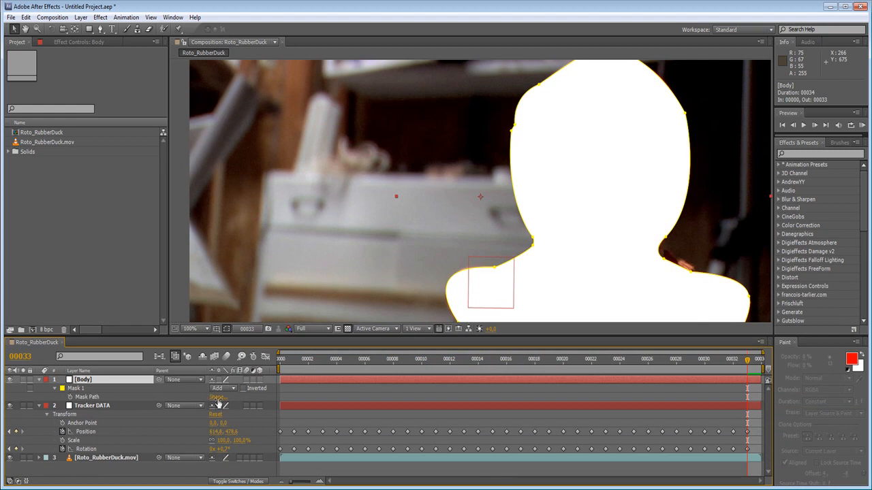
pyautogui.press('f')
pyautogui.moveTo(230, 397); pyautogui.dragTo(264, 397)
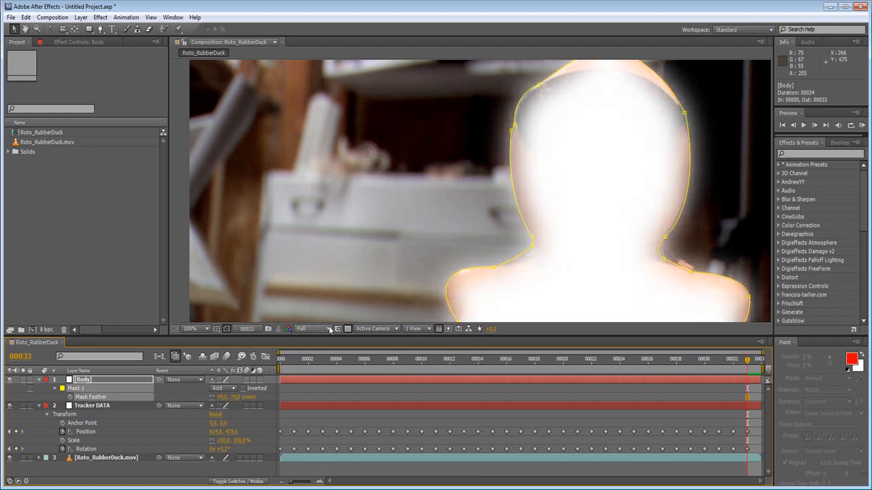
pyautogui.moveTo(491, 206); pyautogui.dragTo(402, 278)
pyautogui.scroll(-1, 408, 272)
pyautogui.scroll(1, 545, 151)
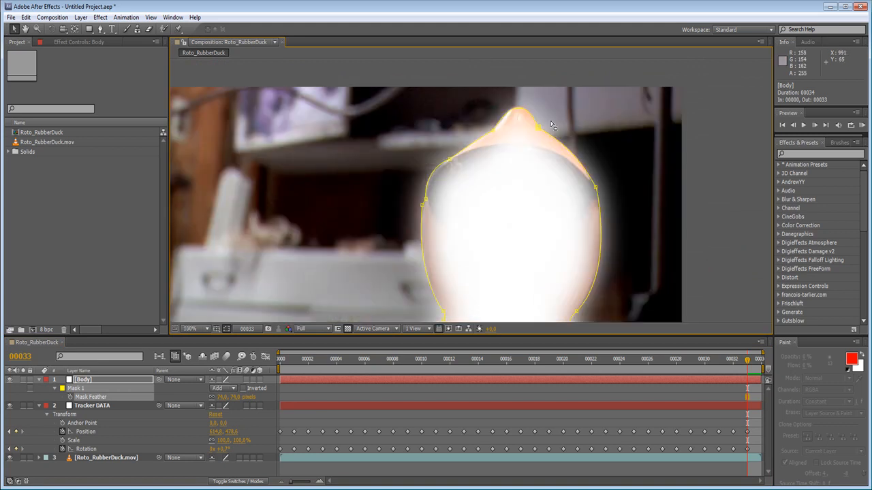
pyautogui.moveTo(586, 247); pyautogui.dragTo(570, 116)
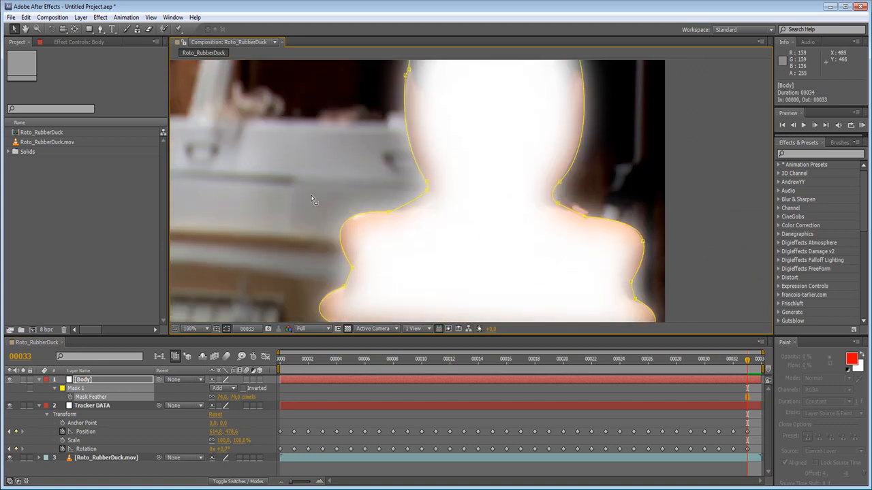
# Step: Reveal all properties of the Body mask, try a mask expansion of -43 pixels and examine the shrunken matte
pyautogui.press('m')
pyautogui.press('m')
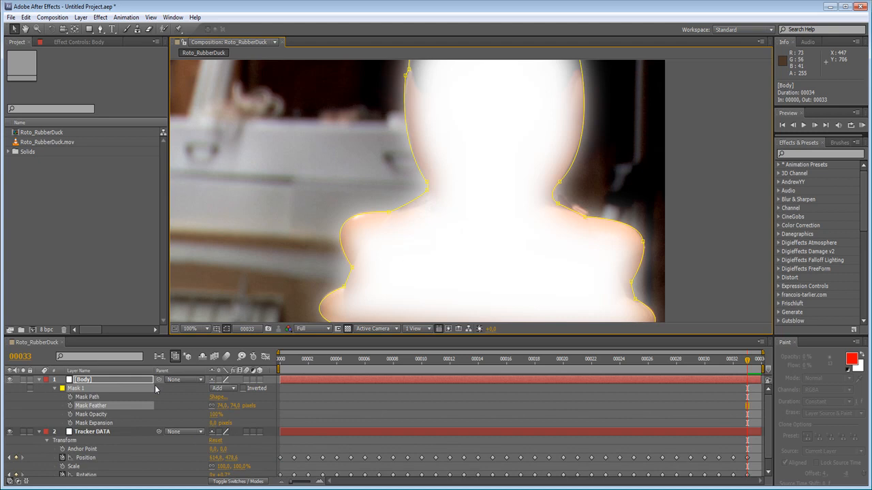
pyautogui.moveTo(213, 422); pyautogui.dragTo(199, 427)
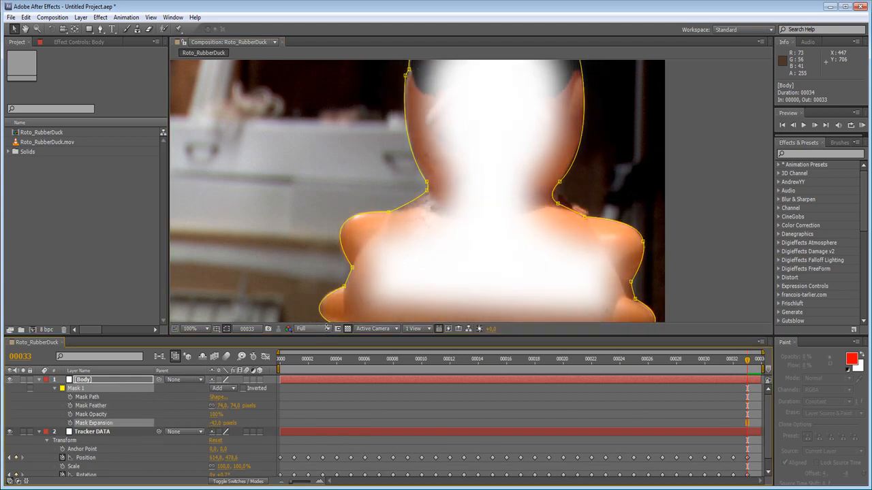
pyautogui.scroll(-1, 511, 237)
pyautogui.scroll(1, 510, 238)
pyautogui.scroll(-1, 502, 247)
pyautogui.scroll(1, 500, 245)
pyautogui.hotkey('ctrl', 'z')
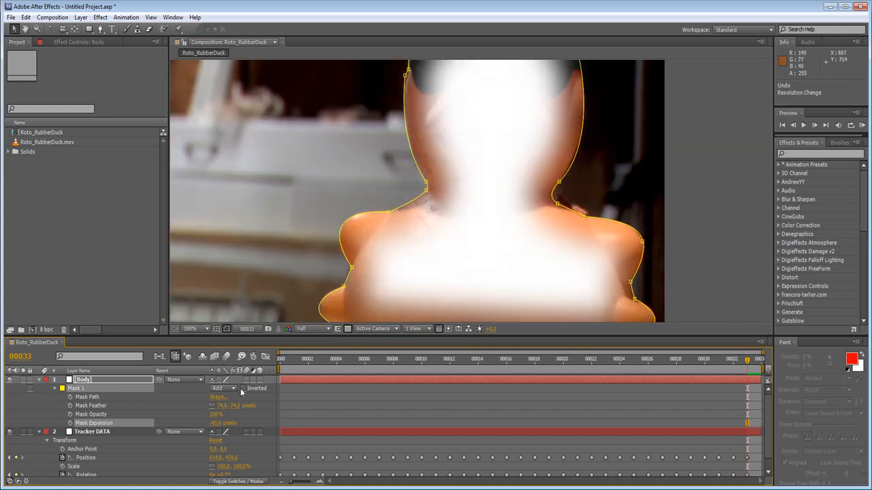
# Step: Reset the Body mask's expansion and feather to 0 pixels
pyautogui.click(212, 427)
pyautogui.click(241, 408)
pyautogui.click(222, 406)
pyautogui.write('0')
pyautogui.click(261, 404)
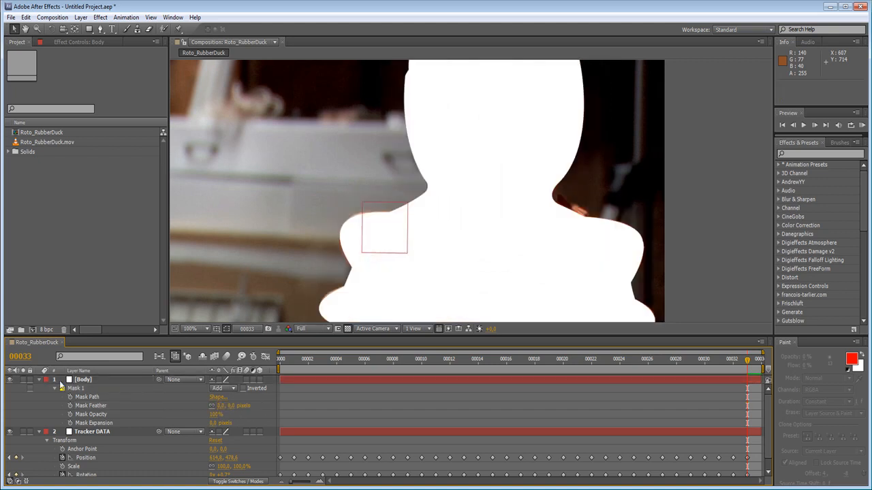
# Step: Pre-compose the masked Body layer into a composition named Body, moving all attributes into the new composition
pyautogui.scroll(-1, 316, 301)
pyautogui.scroll(1, 316, 301)
pyautogui.moveTo(263, 241); pyautogui.dragTo(267, 261)
pyautogui.scroll(-1, 316, 300)
pyautogui.scroll(1, 316, 305)
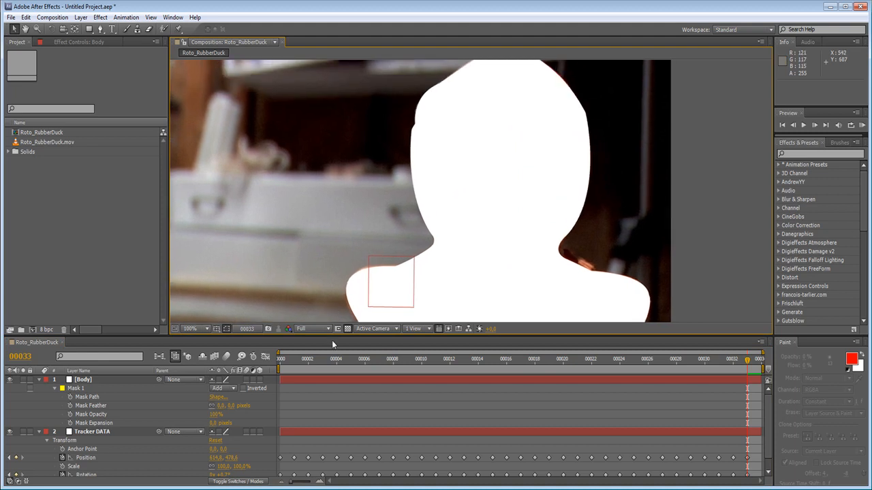
pyautogui.click(90, 380)
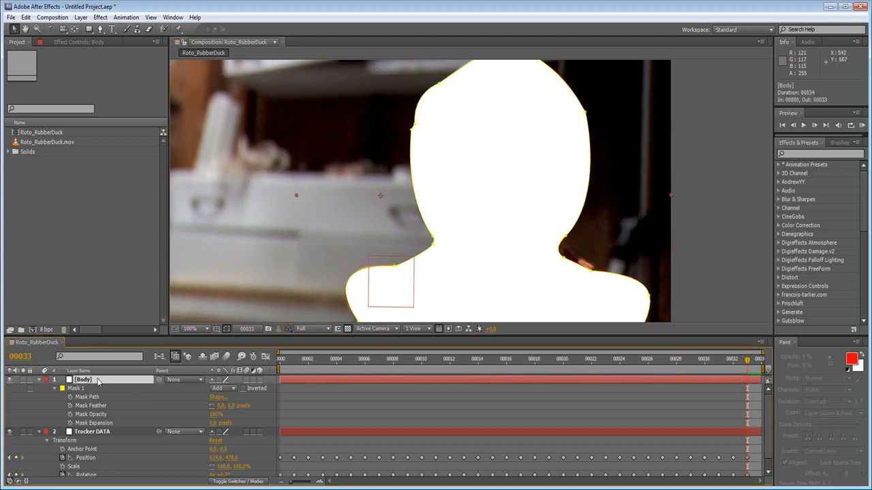
pyautogui.hotkey('ctrl', 'shift', 'c')
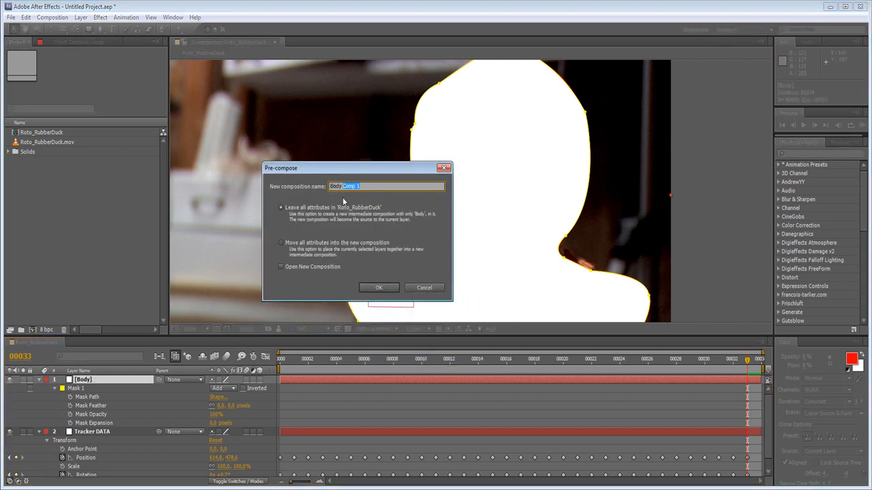
pyautogui.click(295, 243)
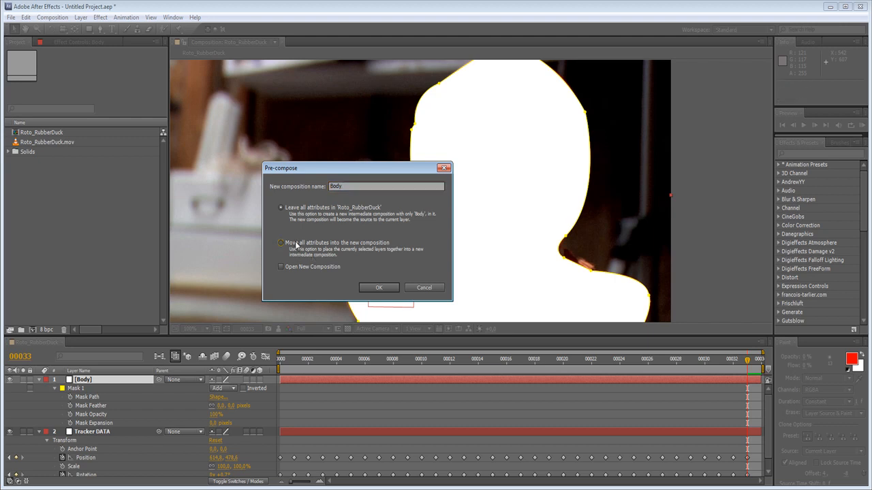
pyautogui.click(375, 289)
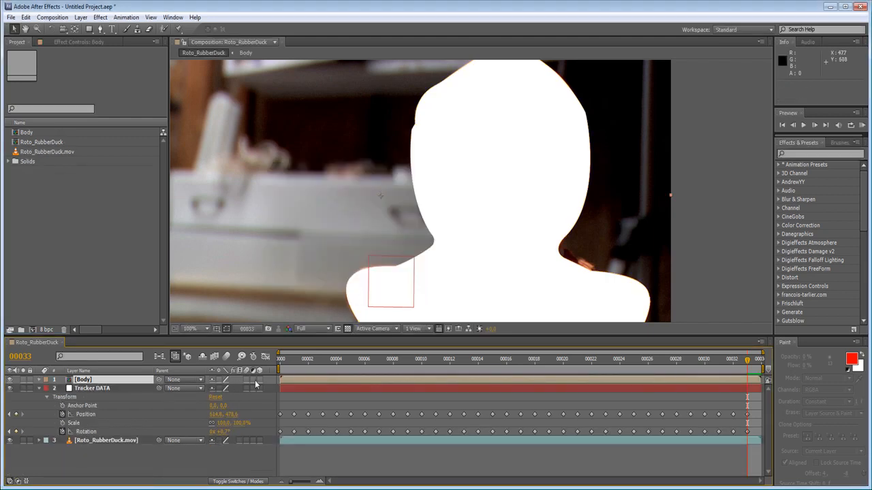
# Step: Parent the pre-composed Body layer to the Tracker DATA null and play through the frames to check the matte
pyautogui.moveTo(159, 379); pyautogui.dragTo(89, 389)
pyautogui.click(323, 361)
pyautogui.press('space')
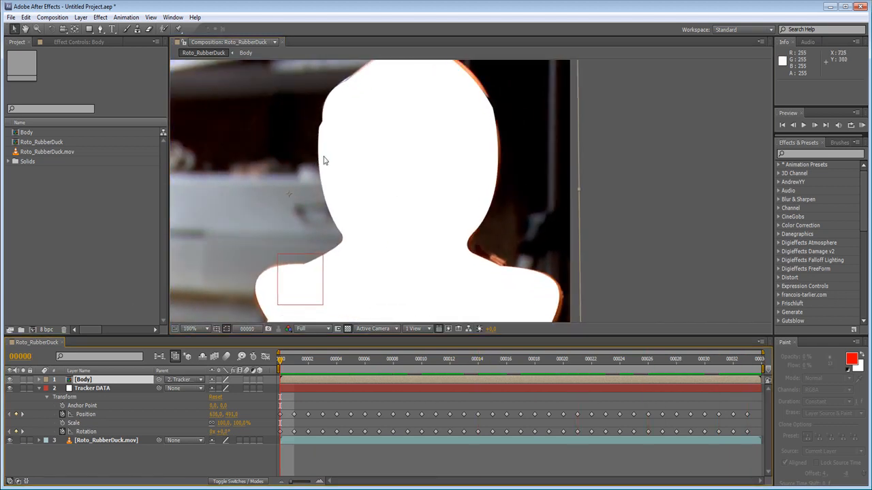
pyautogui.moveTo(376, 359); pyautogui.dragTo(815, 363)
pyautogui.moveTo(529, 101); pyautogui.dragTo(482, 232)
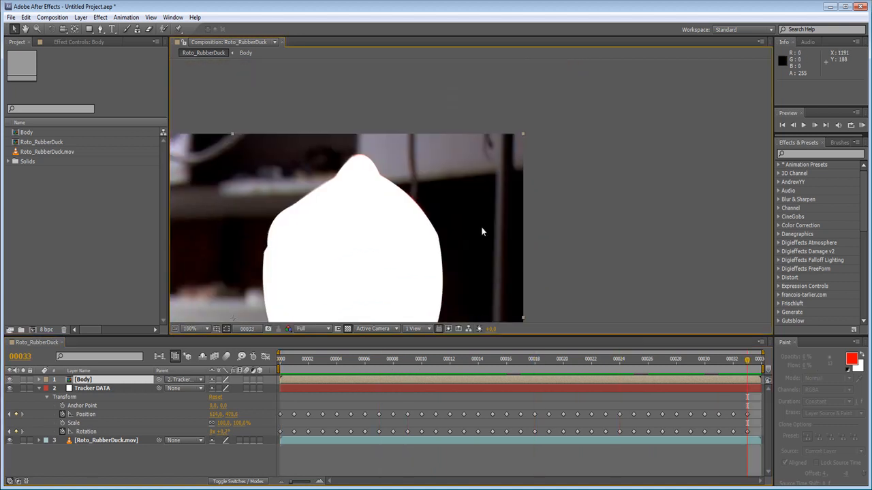
pyautogui.press('space')
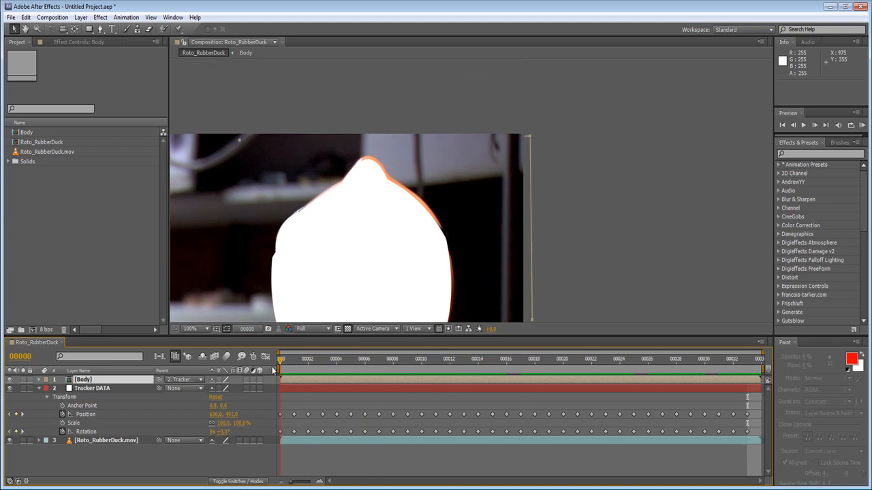
# Step: Examine how the matte follows the duck between the first and last frames, checking the null's position, scale and rotation keyframes
pyautogui.moveTo(673, 367); pyautogui.dragTo(208, 312)
pyautogui.scroll(-1, 335, 203)
pyautogui.moveTo(379, 226); pyautogui.dragTo(385, 181)
pyautogui.moveTo(294, 358); pyautogui.dragTo(208, 348)
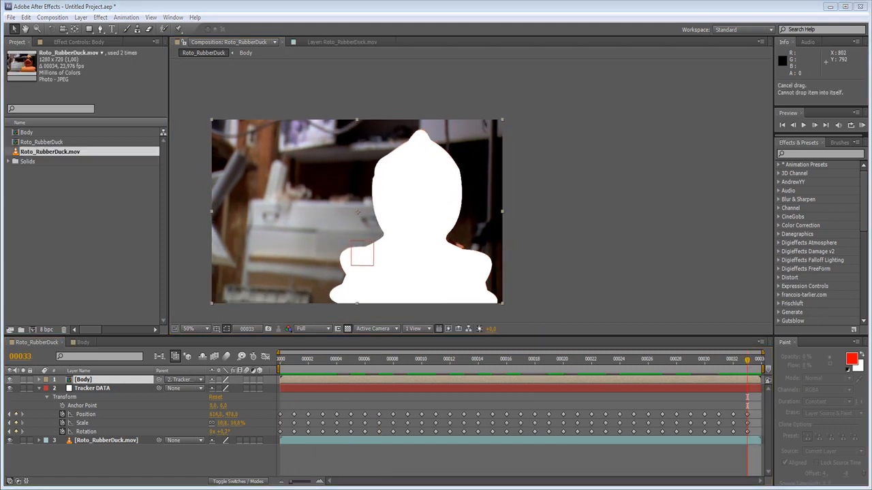
pyautogui.click(103, 447)
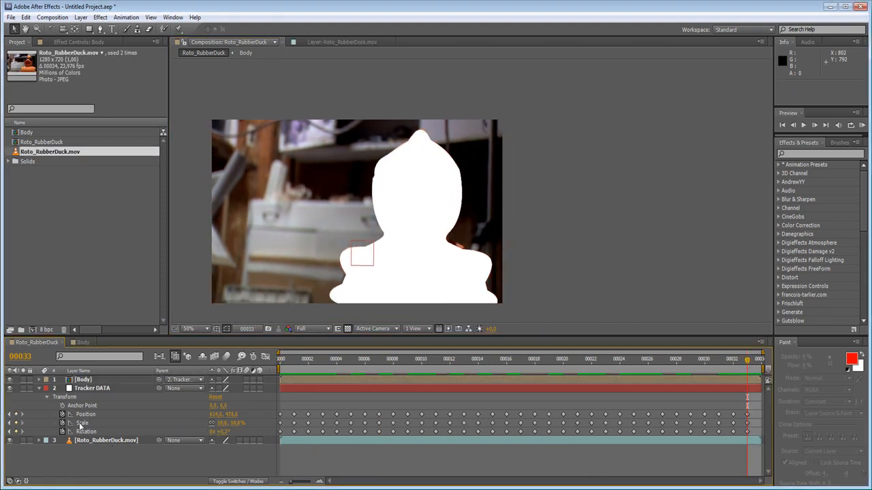
pyautogui.press('Home')
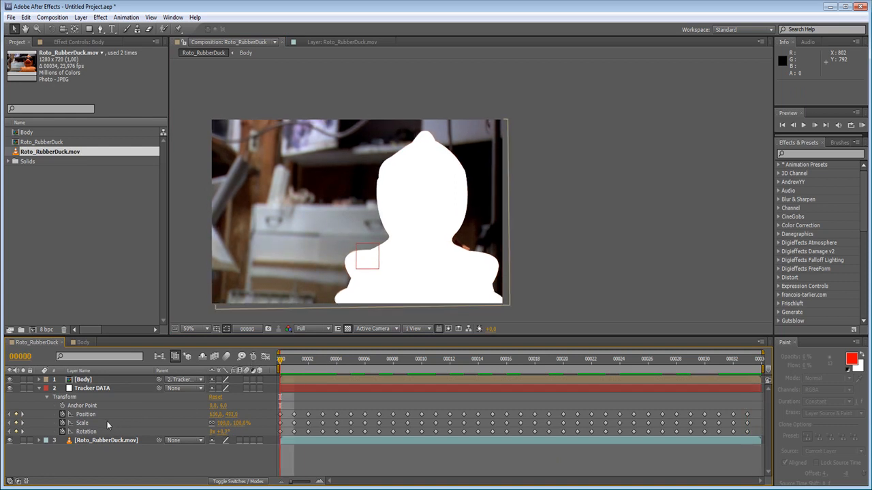
pyautogui.press('space')
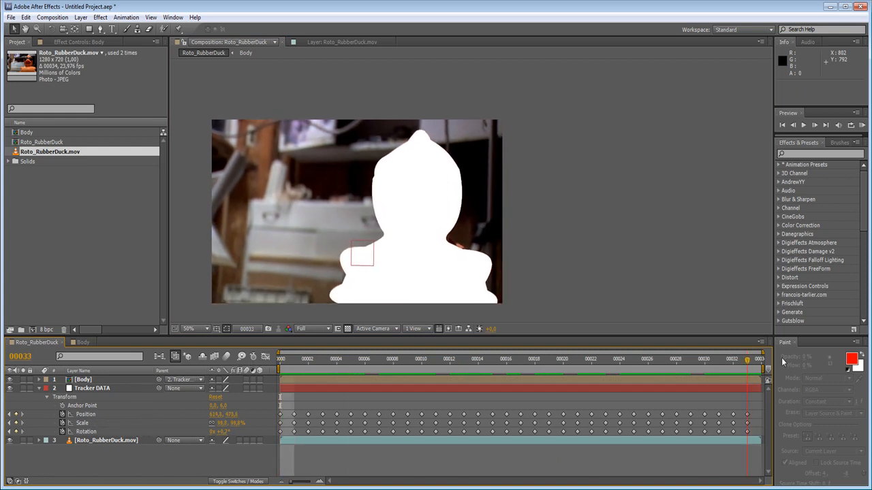
pyautogui.press('space')
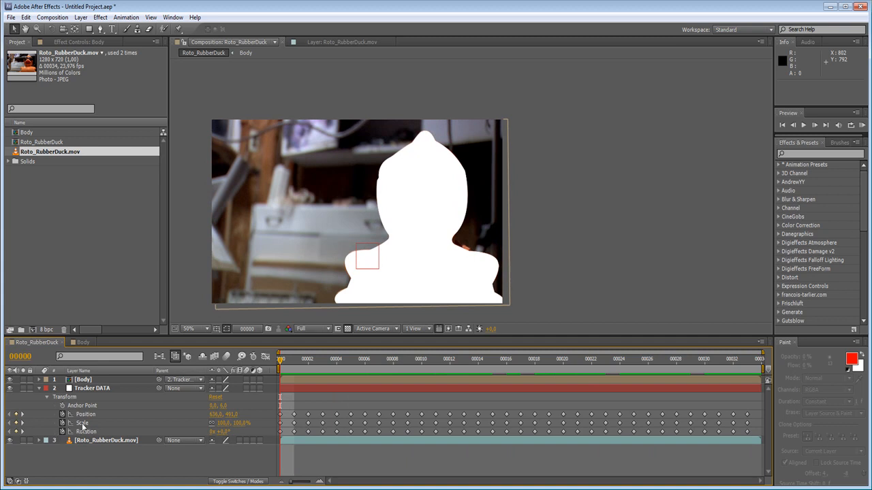
pyautogui.press('space')
pyautogui.press('space')
pyautogui.press('End')
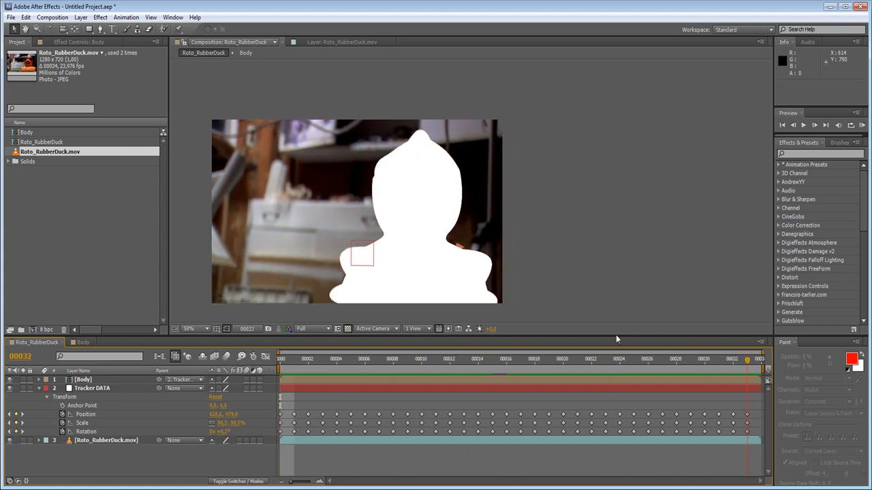
pyautogui.press('.')
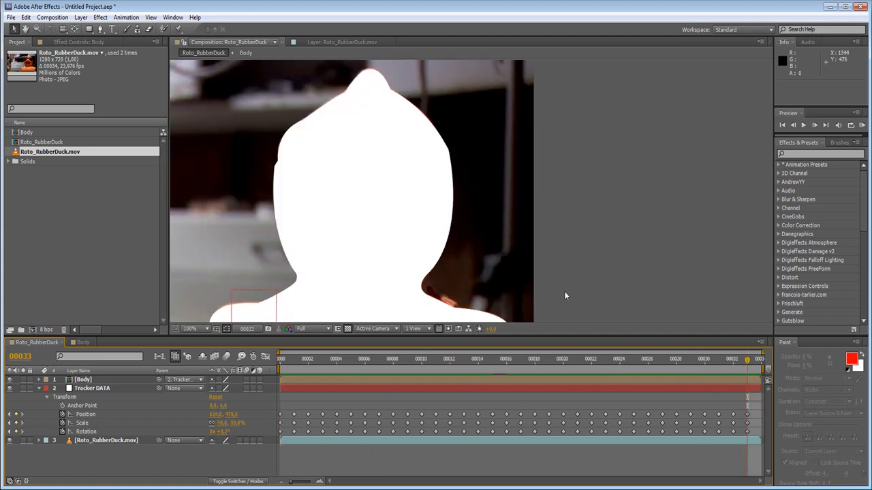
# Step: Find the Fast Blur effect and apply it to the Body layer
pyautogui.click(80, 42)
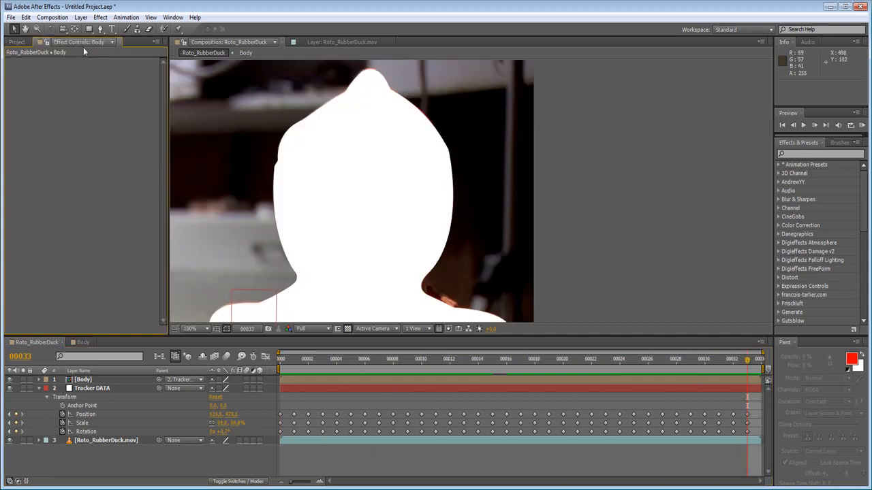
pyautogui.moveTo(320, 176); pyautogui.dragTo(361, 175)
pyautogui.click(814, 155)
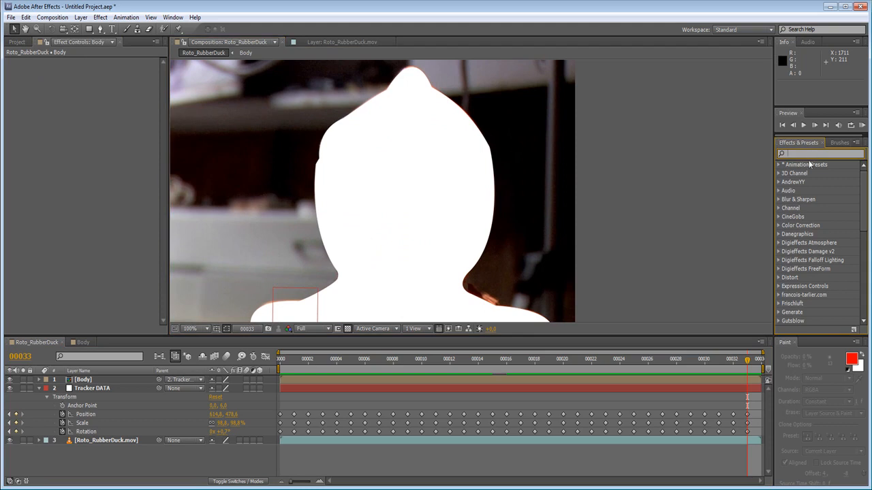
pyautogui.write('Blu')
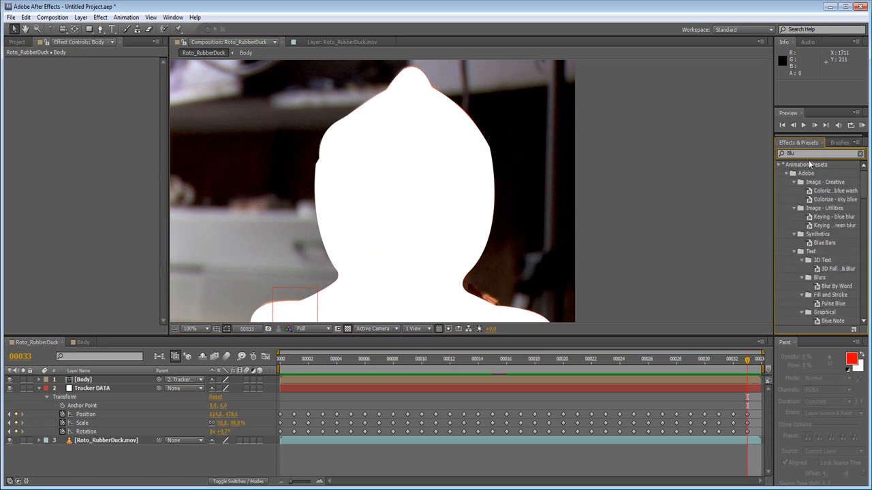
pyautogui.write('r')
pyautogui.write('Fast b')
pyautogui.moveTo(808, 183); pyautogui.dragTo(395, 175)
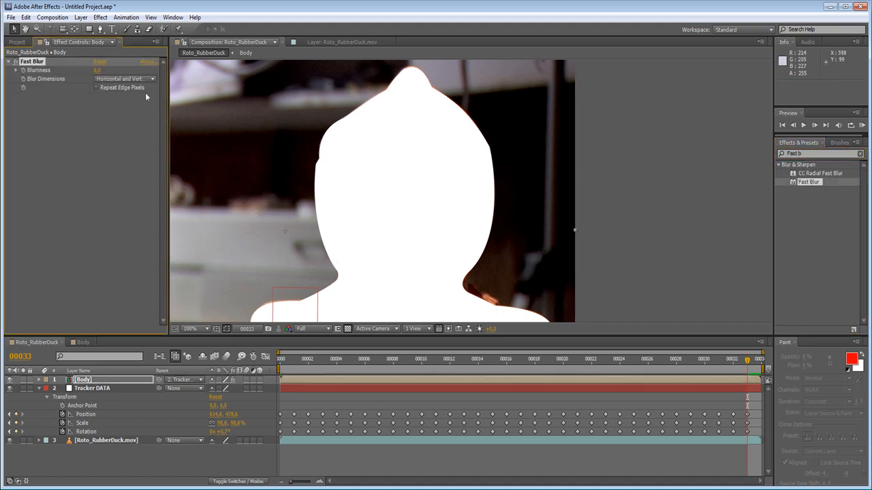
# Step: Enable Repeat Edge Pixels on the Fast Blur and set its Blurriness to 41
pyautogui.scroll(-2, 456, 155)
pyautogui.click(95, 88)
pyautogui.moveTo(375, 371); pyautogui.dragTo(844, 320)
pyautogui.moveTo(95, 74); pyautogui.dragTo(123, 71)
pyautogui.press('.')
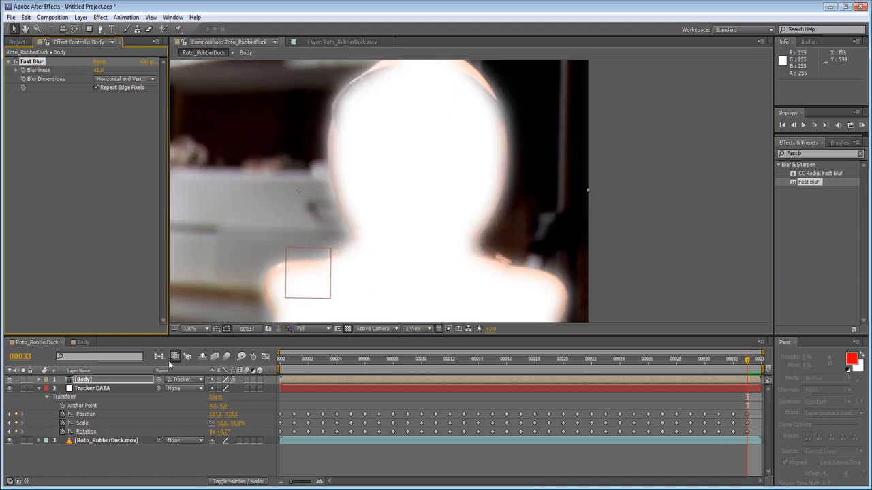
# Step: Play and scrub through the frames to check the blurred Body matte along the frame's lower edge
pyautogui.click(100, 379)
pyautogui.moveTo(458, 266); pyautogui.dragTo(495, 132)
pyautogui.moveTo(384, 364); pyautogui.dragTo(359, 365)
pyautogui.press('space')
pyautogui.moveTo(719, 345); pyautogui.dragTo(207, 392)
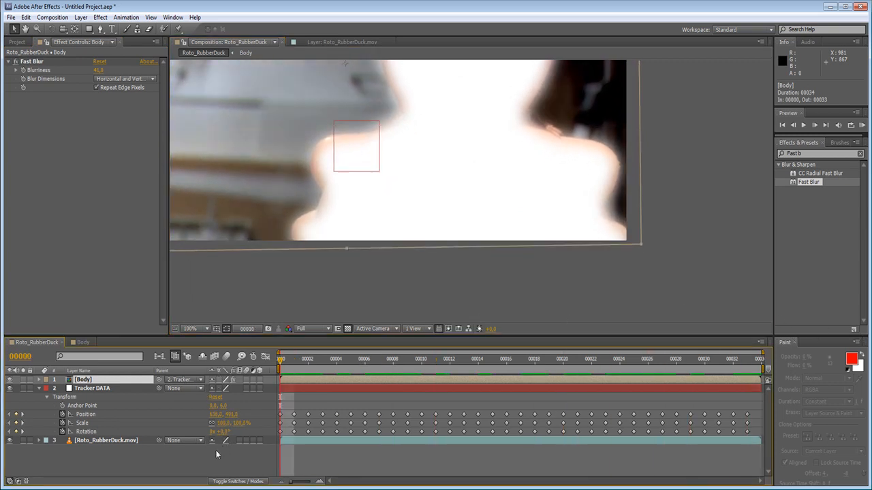
pyautogui.click(224, 379)
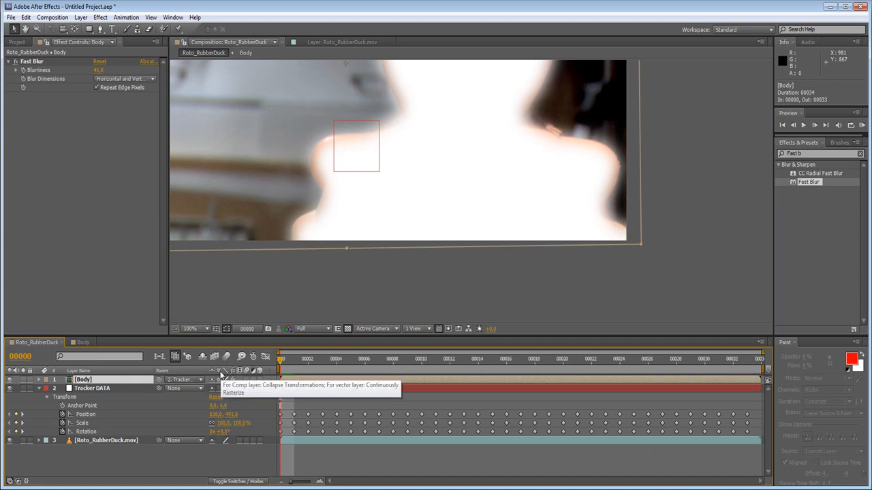
pyautogui.press('space')
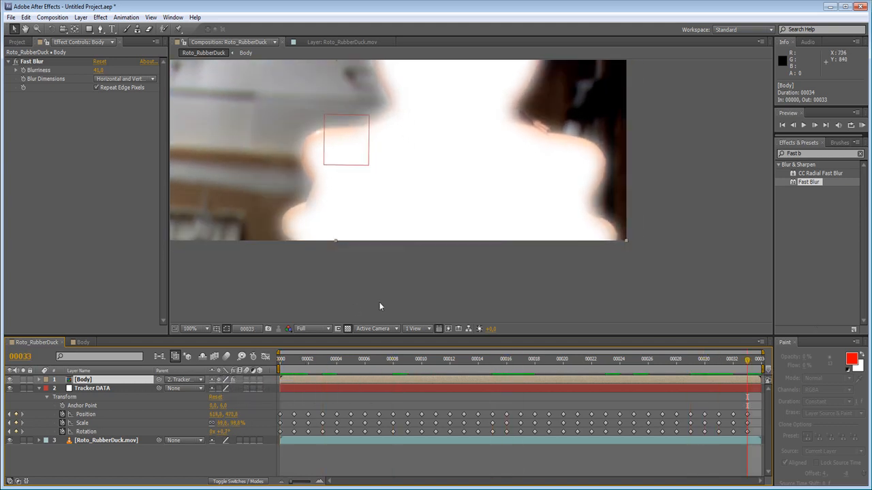
# Step: Inspect the soft edges around the duck's head and shoulders, and set the Fast Blur's Blurriness to 52
pyautogui.moveTo(385, 218); pyautogui.dragTo(400, 267)
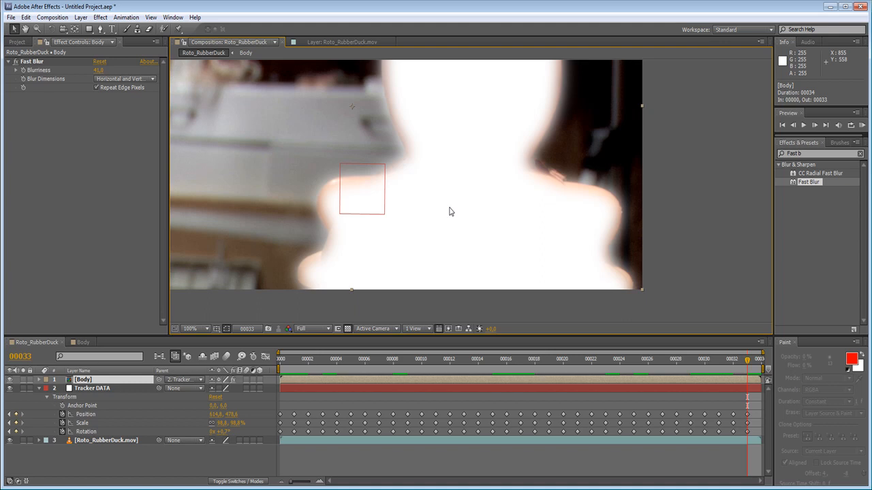
pyautogui.scroll(-1, 466, 174)
pyautogui.scroll(2, 468, 211)
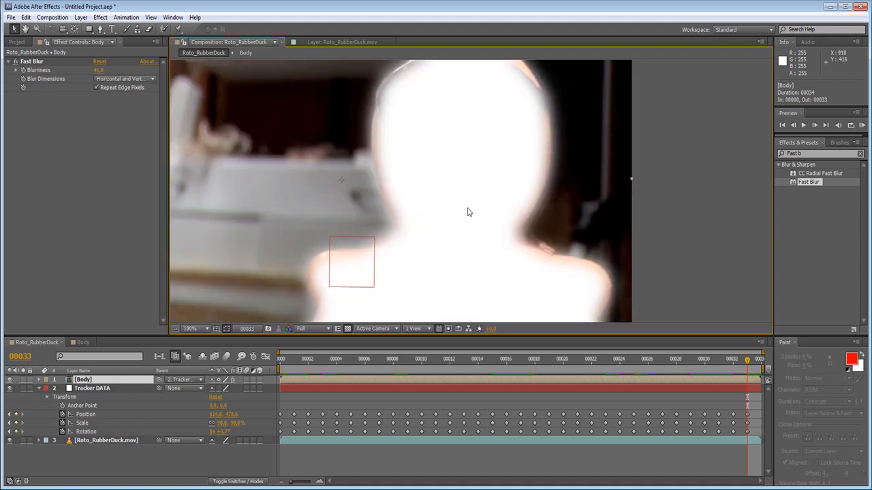
pyautogui.moveTo(601, 280); pyautogui.dragTo(562, 200)
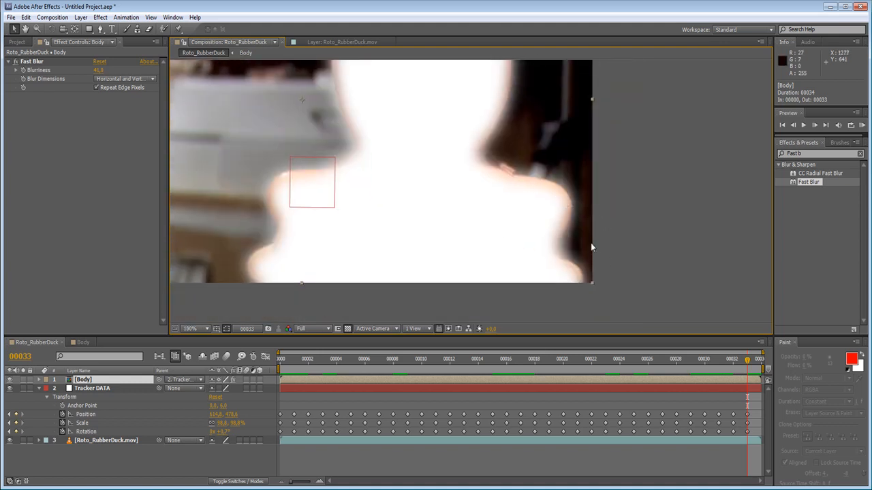
pyautogui.moveTo(364, 173); pyautogui.dragTo(379, 254)
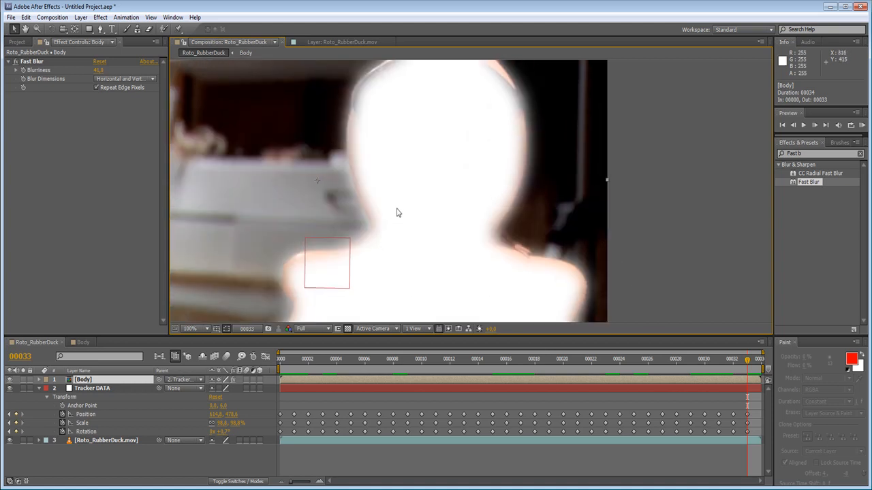
pyautogui.scroll(-2, 445, 217)
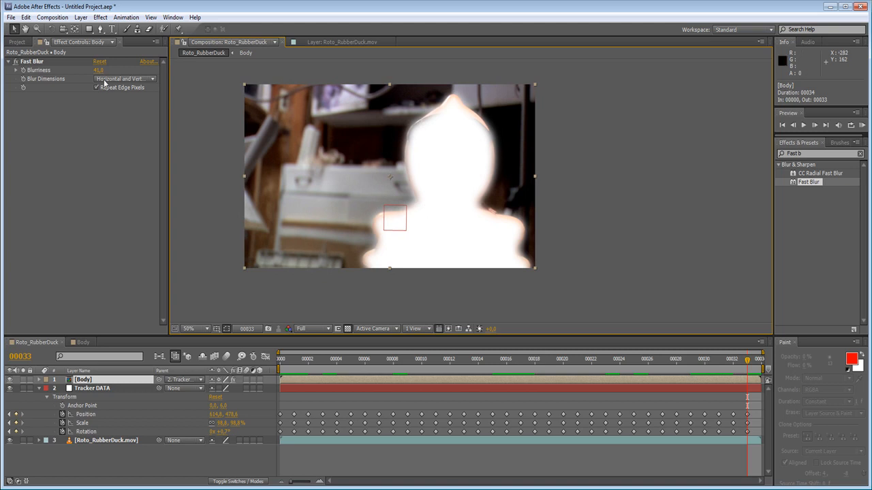
pyautogui.scroll(1, 335, 137)
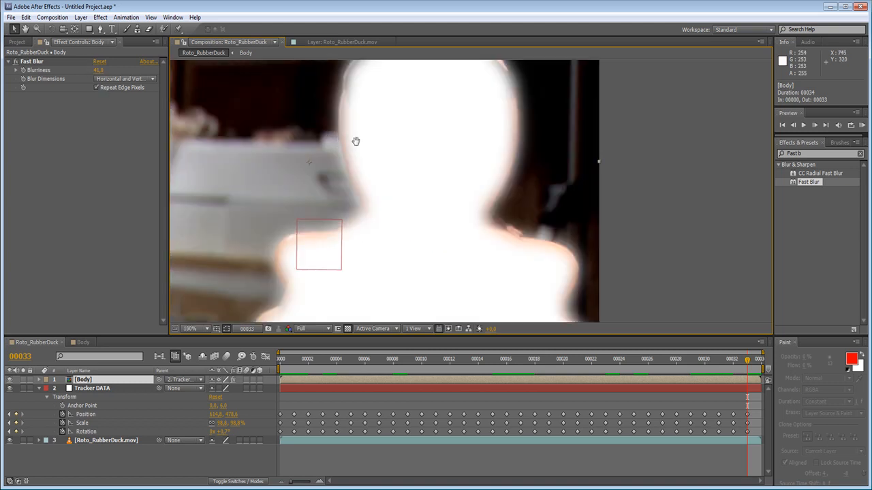
pyautogui.moveTo(356, 141); pyautogui.dragTo(373, 210)
pyautogui.moveTo(100, 71); pyautogui.dragTo(113, 104)
# Step: Add the CC Composite effect after Fast Blur on the Body layer and set Composite Original to Stencil Alpha
pyautogui.click(806, 146)
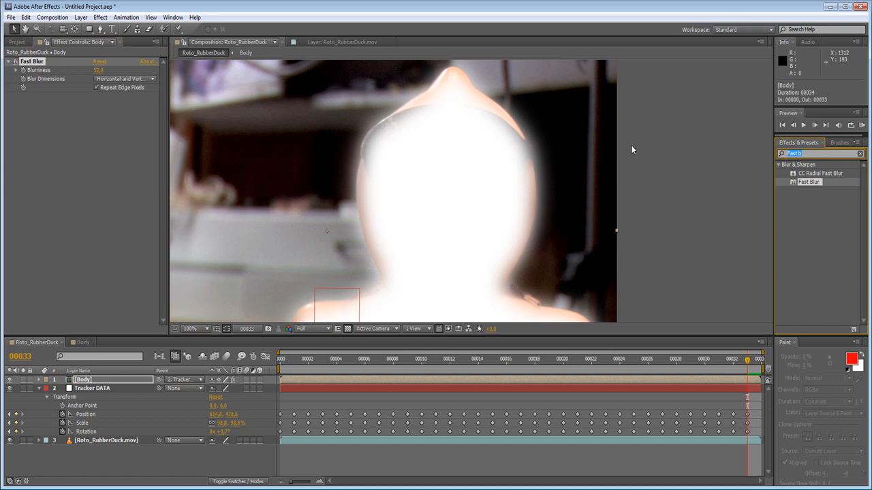
pyautogui.write('CC c')
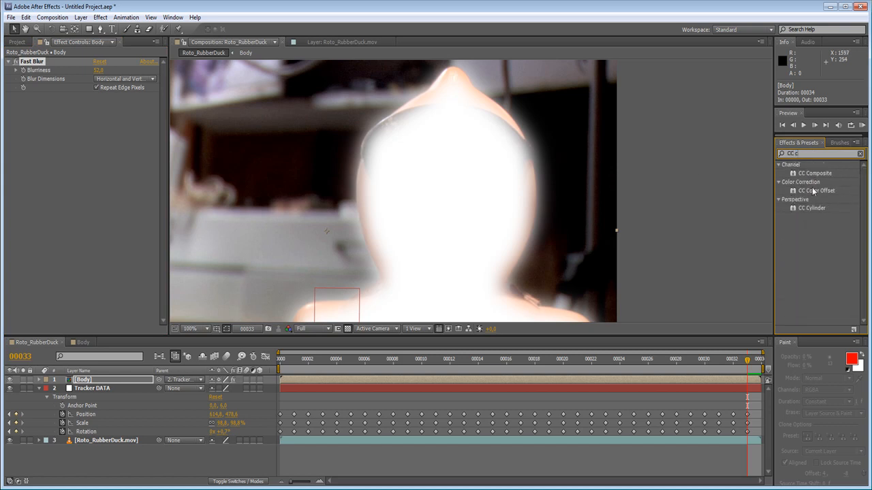
pyautogui.moveTo(815, 174); pyautogui.dragTo(116, 174)
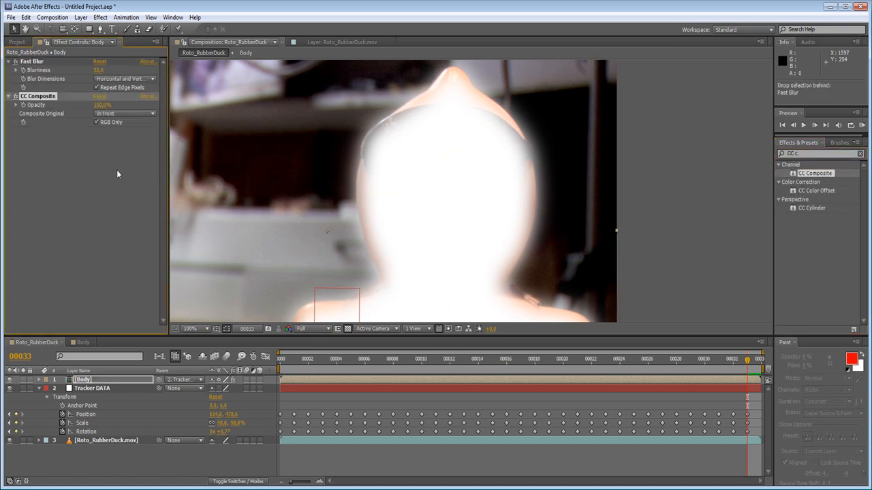
pyautogui.click(120, 114)
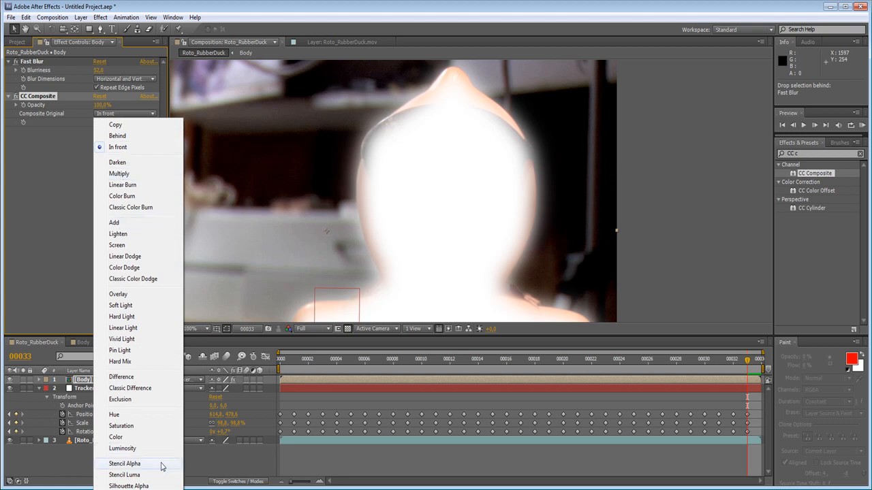
pyautogui.click(119, 464)
# Step: Set the Fast Blur's Blurriness to 88 while viewing the whole duck matte
pyautogui.scroll(-1, 395, 295)
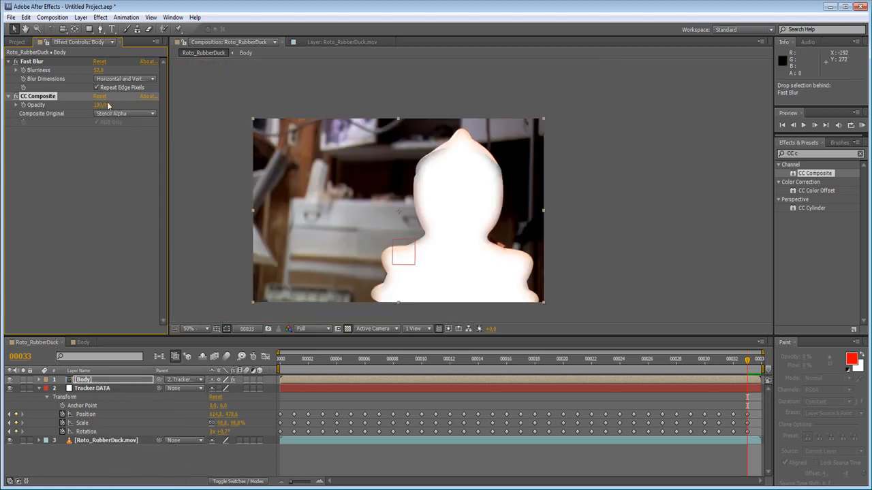
pyautogui.moveTo(199, 94); pyautogui.dragTo(263, 97)
pyautogui.moveTo(100, 71)
pyautogui.mouseDown()
pyautogui.moveTo(171, 64)
pyautogui.moveTo(58, 81)
pyautogui.moveTo(102, 77)
pyautogui.moveTo(91, 77)
pyautogui.mouseUp()
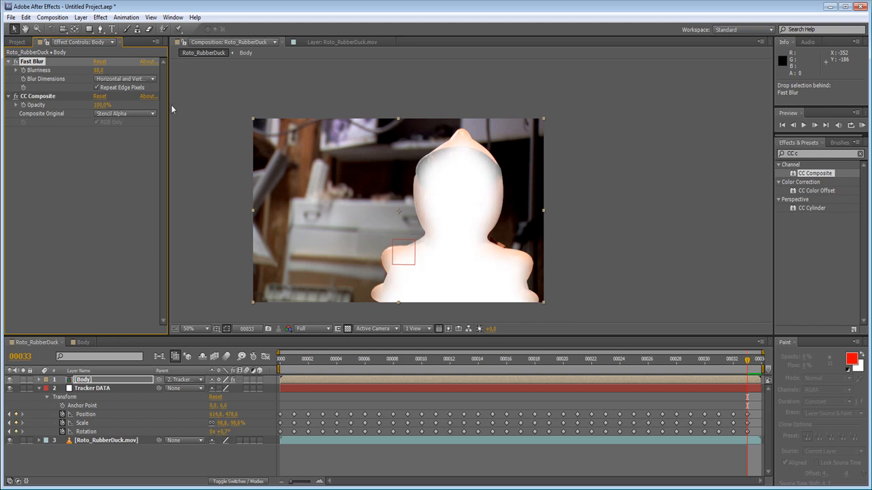
# Step: Duplicate the Body layer's Fast Blur effect and move the copy below CC Composite
pyautogui.scroll(1, 409, 140)
pyautogui.hotkey('ctrl', 'd')
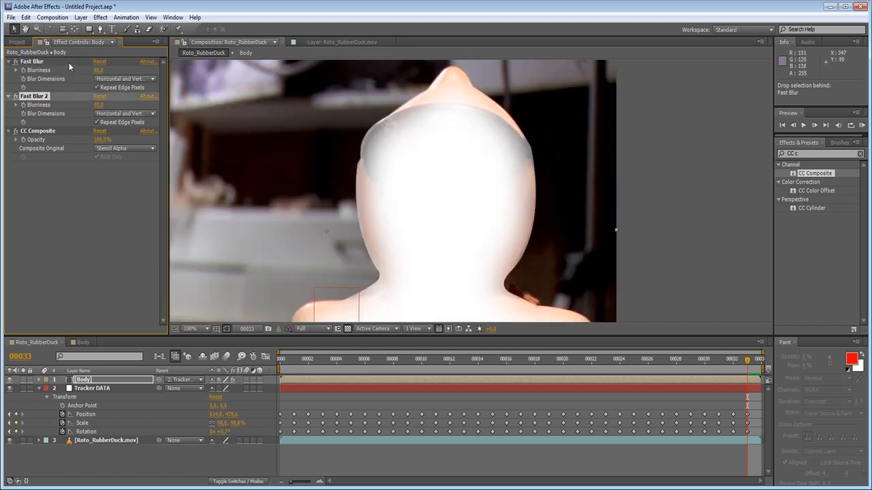
pyautogui.moveTo(34, 96); pyautogui.dragTo(45, 158)
pyautogui.click(98, 140)
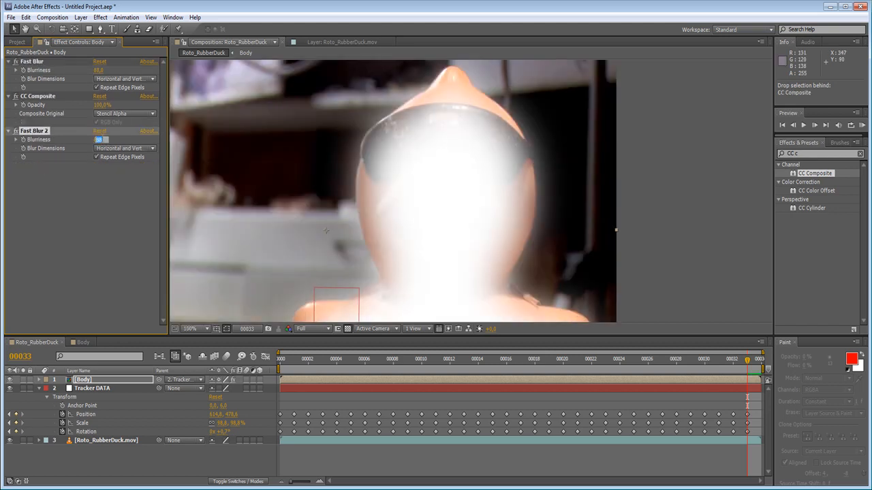
pyautogui.press('Return')
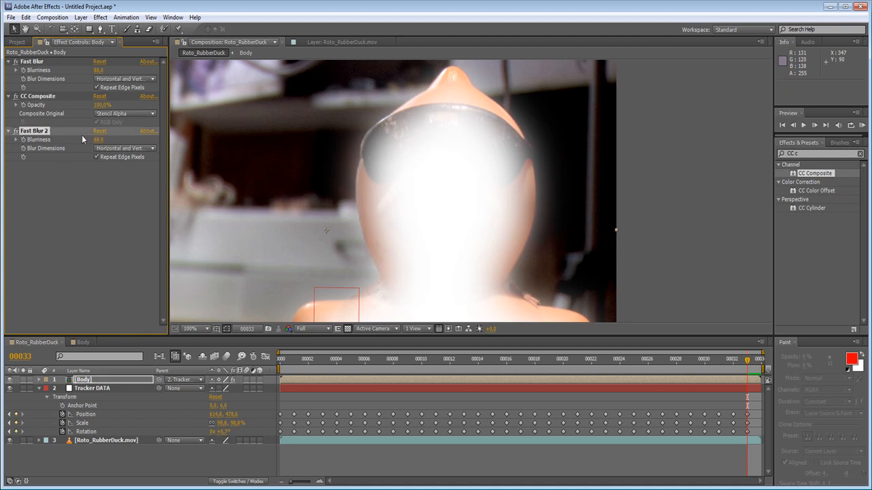
# Step: Reset the second Fast Blur and set its Blurriness to 5, and set the first Fast Blur's Blurriness to 83
pyautogui.click(99, 131)
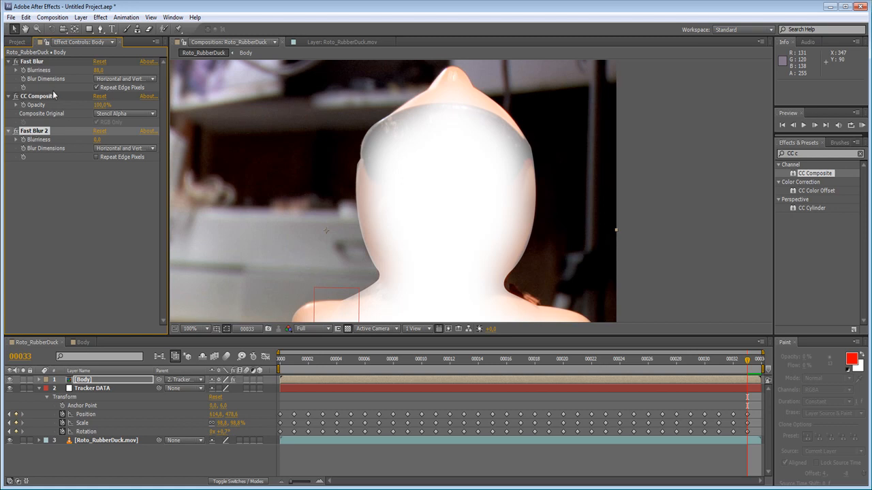
pyautogui.click(96, 139)
pyautogui.press('Return')
pyautogui.click(97, 140)
pyautogui.write('5')
pyautogui.press('Return')
pyautogui.scroll(-2, 450, 141)
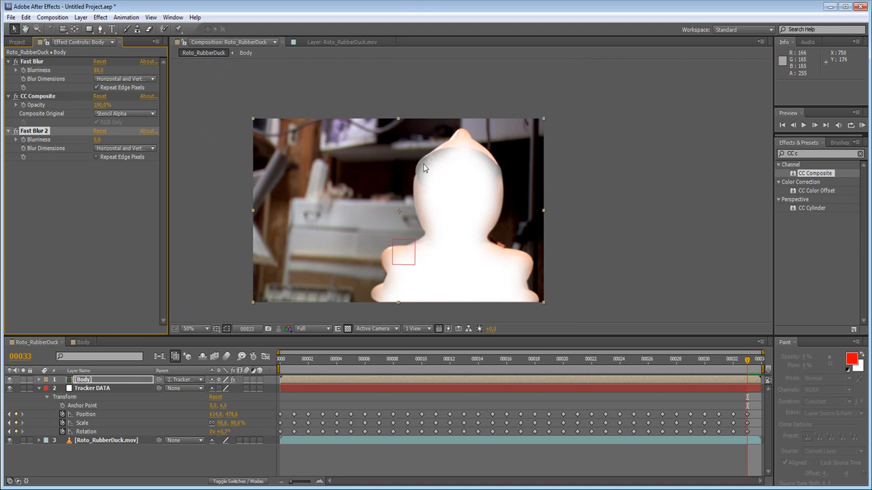
pyautogui.moveTo(457, 272); pyautogui.dragTo(445, 238)
pyautogui.moveTo(98, 72); pyautogui.dragTo(92, 114)
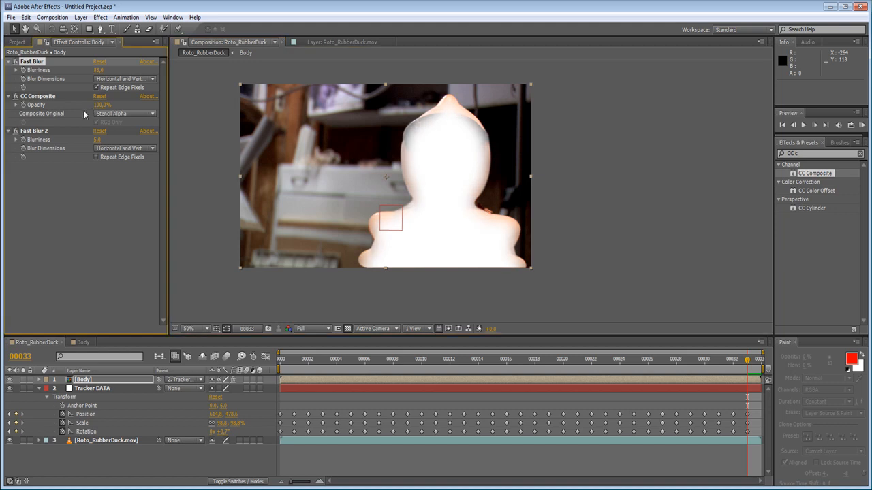
# Step: Create a black 1280 px wide solid named BG and place it at the very end of the layer stack
pyautogui.hotkey('ctrl', 'y')
pyautogui.click(314, 331)
pyautogui.moveTo(189, 373); pyautogui.dragTo(260, 468)
pyautogui.click(342, 340)
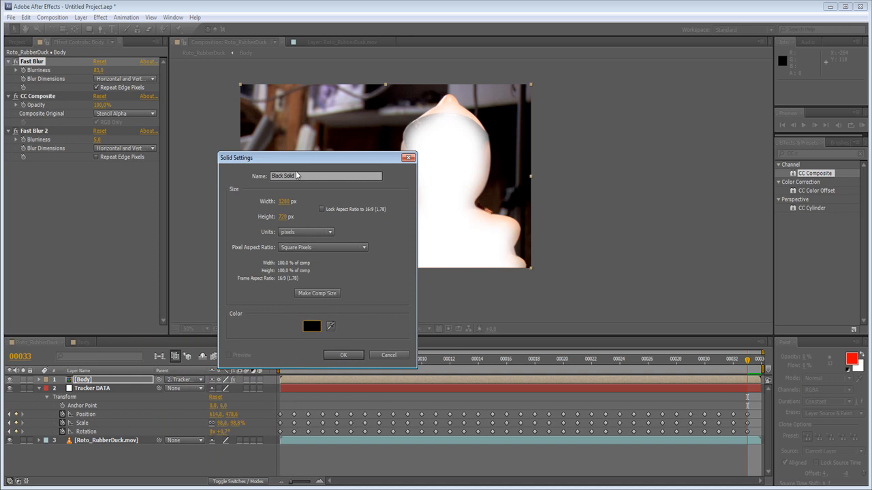
pyautogui.write('VG')
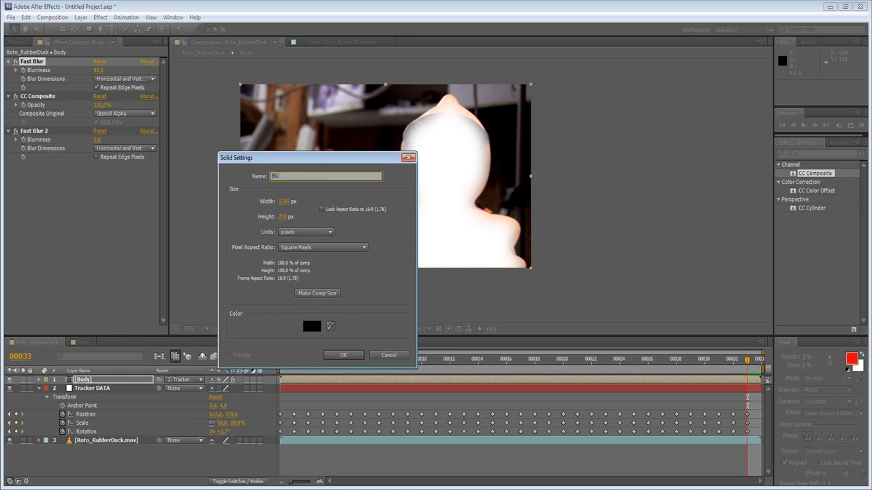
pyautogui.press('Return')
pyautogui.moveTo(101, 381); pyautogui.dragTo(124, 468)
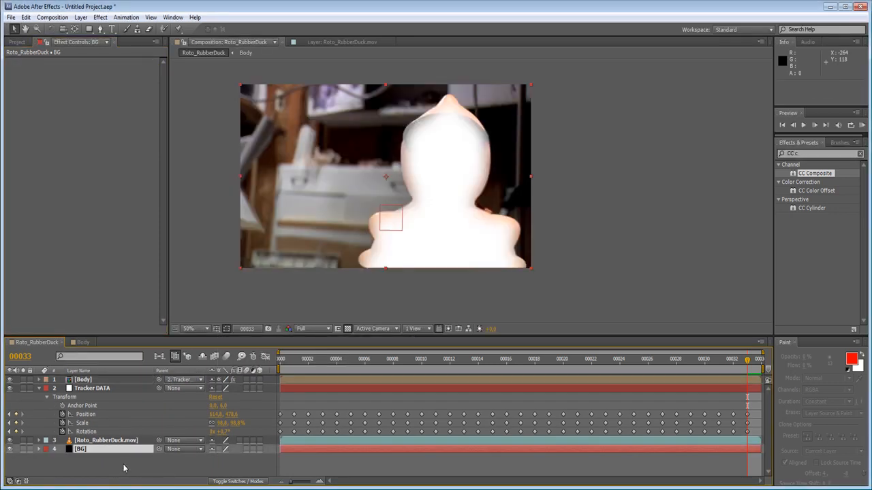
# Step: Hide the Roto_RubberDuck.mov layer to view the Body matte over the black background
pyautogui.click(9, 440)
pyautogui.click(245, 294)
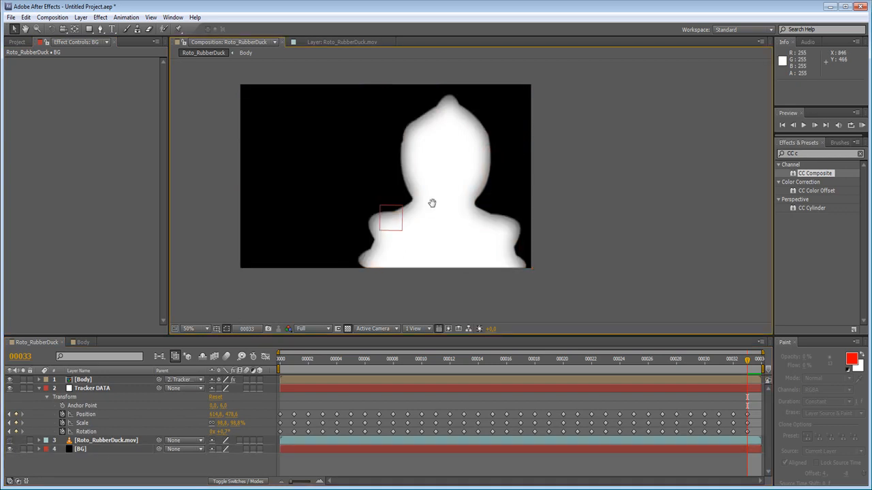
pyautogui.moveTo(431, 203); pyautogui.dragTo(380, 224)
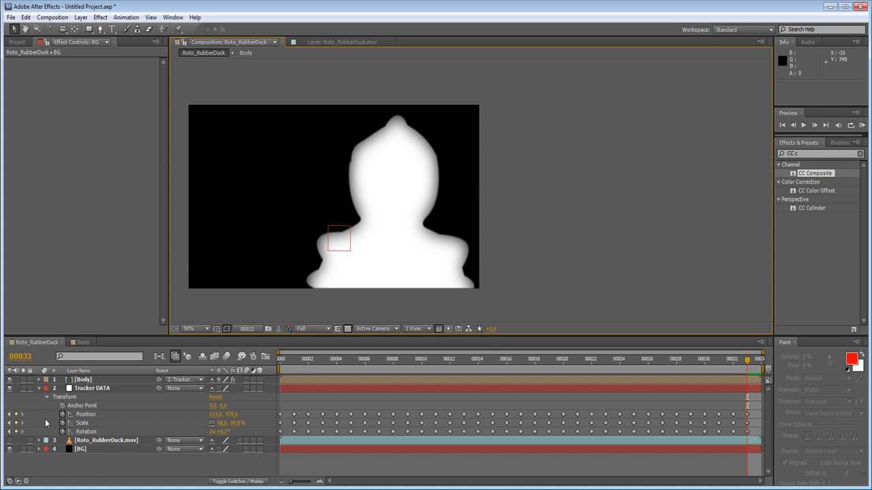
# Step: Set the Blurriness of the Body layer's first Fast Blur to 188 and inspect the matte's softened inner edges
pyautogui.click(97, 441)
pyautogui.click(90, 388)
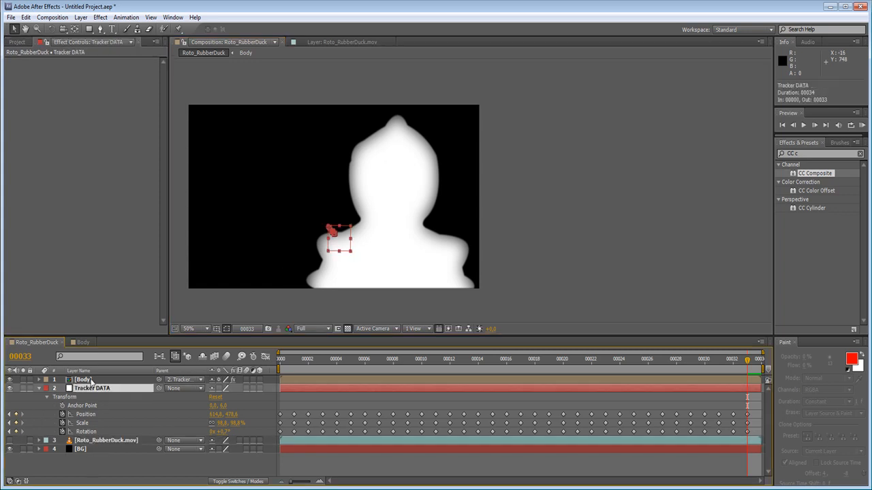
pyautogui.click(85, 380)
pyautogui.moveTo(98, 70); pyautogui.dragTo(269, 159)
pyautogui.scroll(2, 517, 224)
pyautogui.moveTo(517, 226); pyautogui.dragTo(549, 77)
pyautogui.scroll(-2, 578, 149)
pyautogui.moveTo(563, 157); pyautogui.dragTo(544, 186)
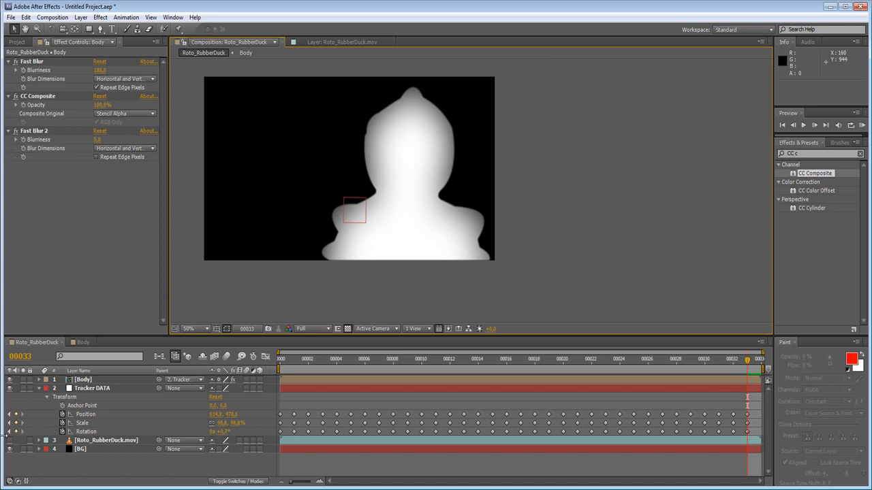
# Step: Show the footage with the BG and Body layers hidden, and move the Tracker DATA layer below BG
pyautogui.click(9, 450)
pyautogui.click(9, 451)
pyautogui.click(10, 450)
pyautogui.click(9, 441)
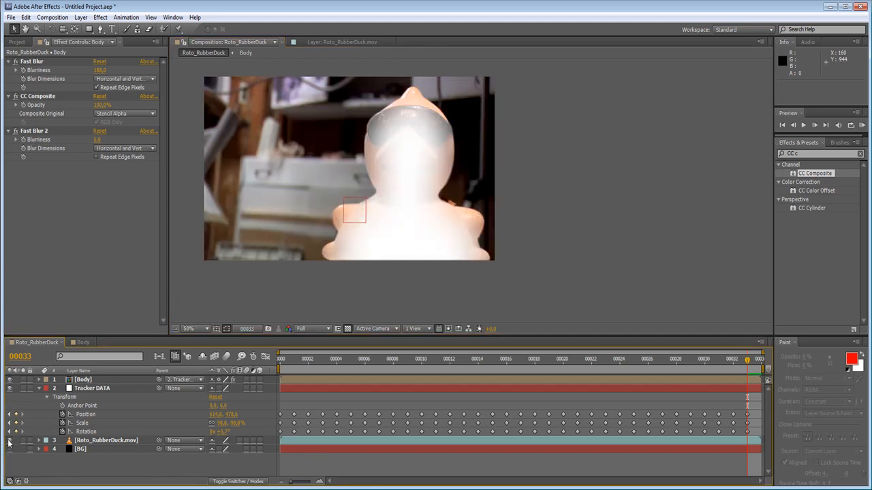
pyautogui.click(10, 379)
pyautogui.moveTo(75, 388); pyautogui.dragTo(102, 454)
pyautogui.moveTo(286, 237); pyautogui.dragTo(298, 266)
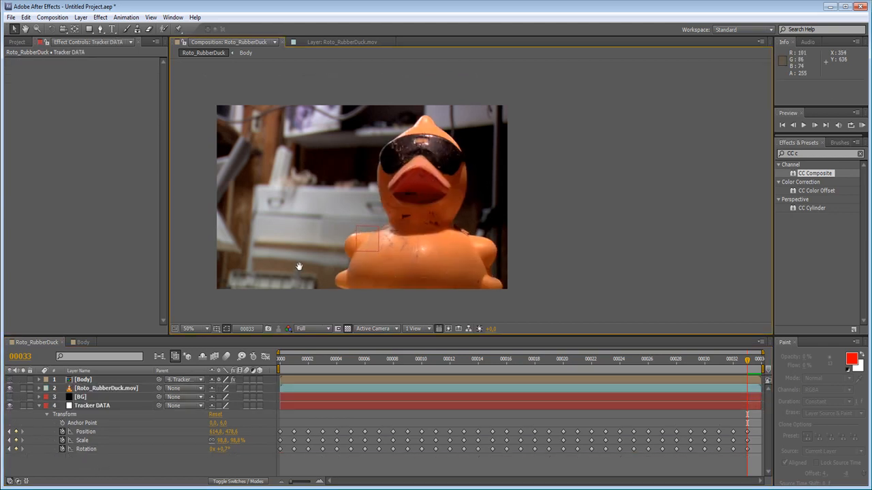
# Step: Create a white solid named Beak at composition size
pyautogui.hotkey('ctrl', 'y')
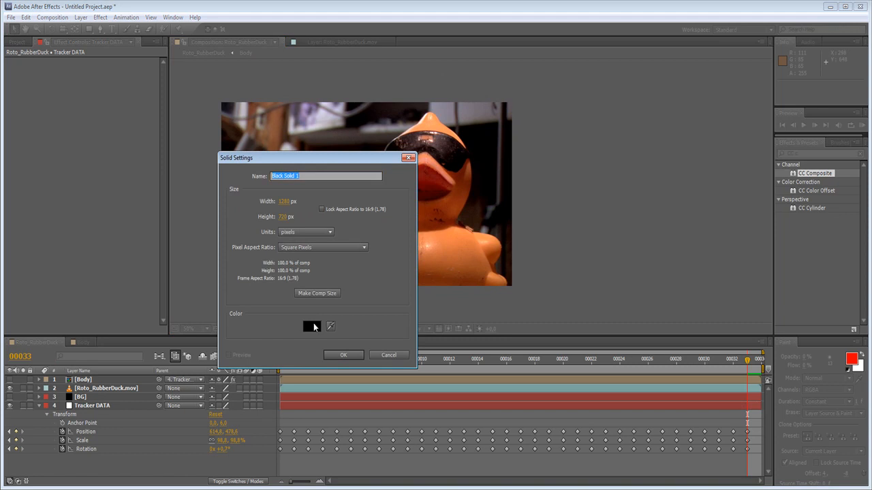
pyautogui.click(312, 327)
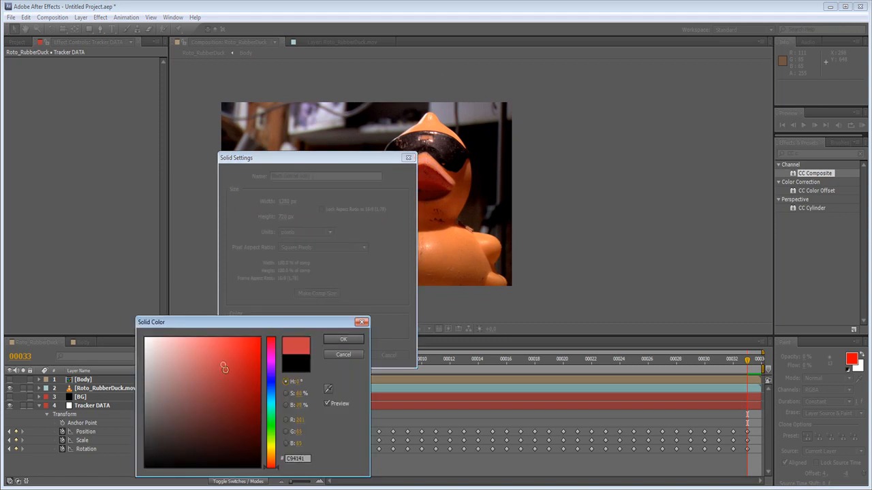
pyautogui.click(343, 339)
pyautogui.write('Beak')
pyautogui.press('Return')
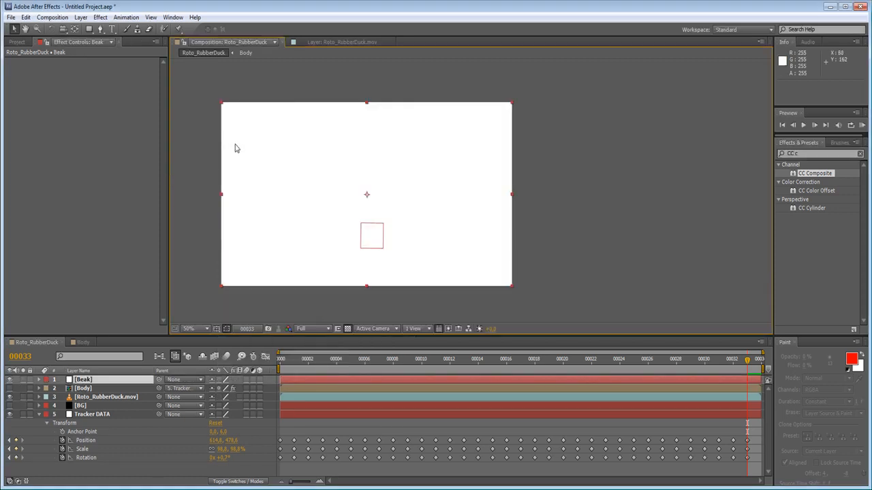
# Step: Set the Beak layer's Opacity to 0% so the duck footage can be traced
pyautogui.press('.')
pyautogui.press('t')
pyautogui.moveTo(214, 389); pyautogui.dragTo(36, 362)
# Step: Draw a closed five-vertex Pen mask on the Beak layer around the duck's upper beak down to the mouth line
pyautogui.scroll(1, 375, 137)
pyautogui.press('g')
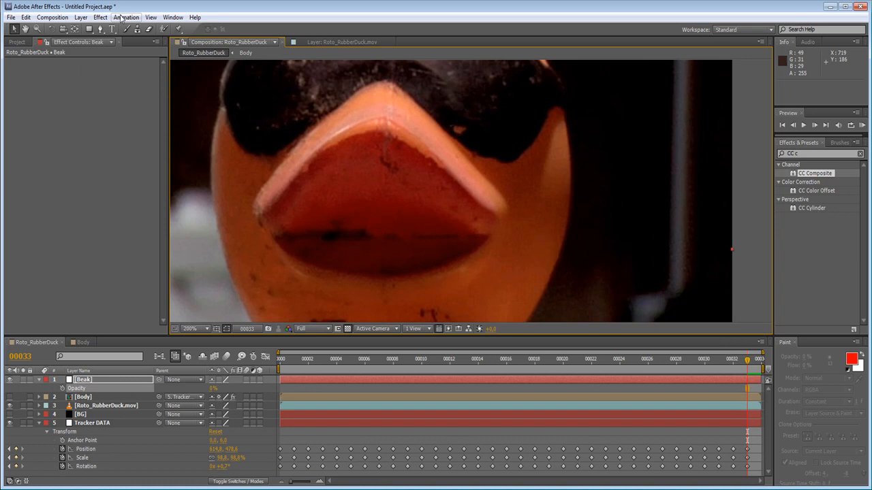
pyautogui.click(486, 234)
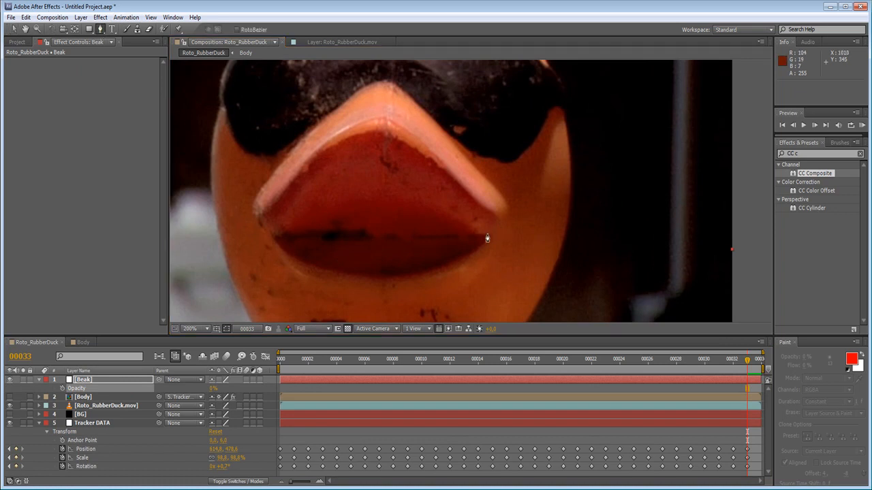
pyautogui.moveTo(271, 236); pyautogui.dragTo(255, 196)
pyautogui.moveTo(380, 80); pyautogui.dragTo(417, 84)
pyautogui.moveTo(504, 202); pyautogui.dragTo(510, 213)
pyautogui.click(486, 234)
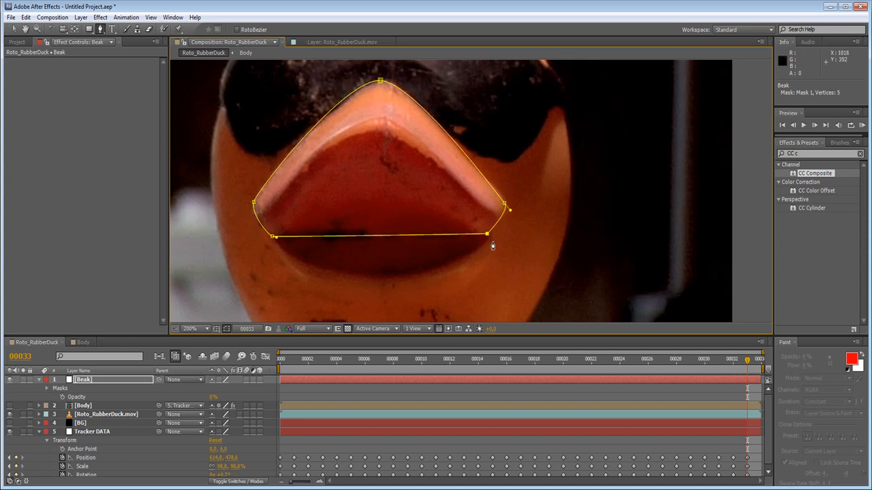
# Step: Convert the mask vertex at the mouth corner on the image's right side into a smooth curve point
pyautogui.click(101, 31)
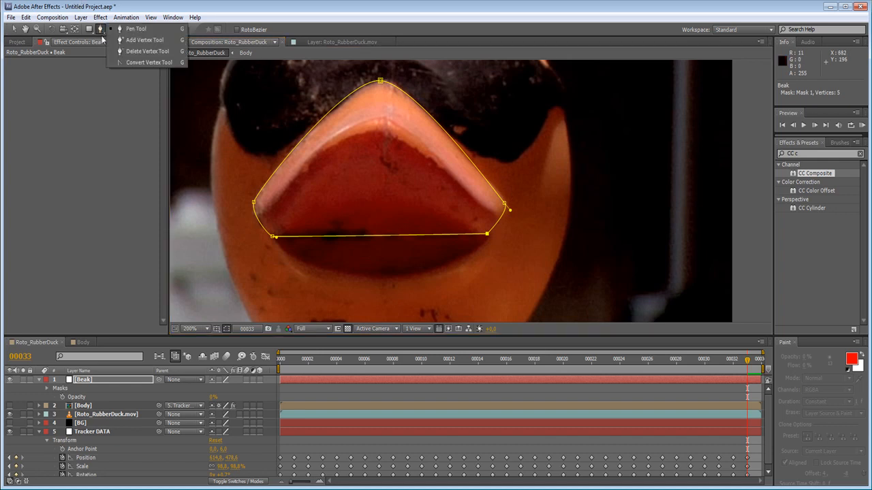
pyautogui.click(133, 63)
pyautogui.press('space')
pyautogui.moveTo(443, 207); pyautogui.dragTo(377, 148)
pyautogui.scroll(2, 416, 177)
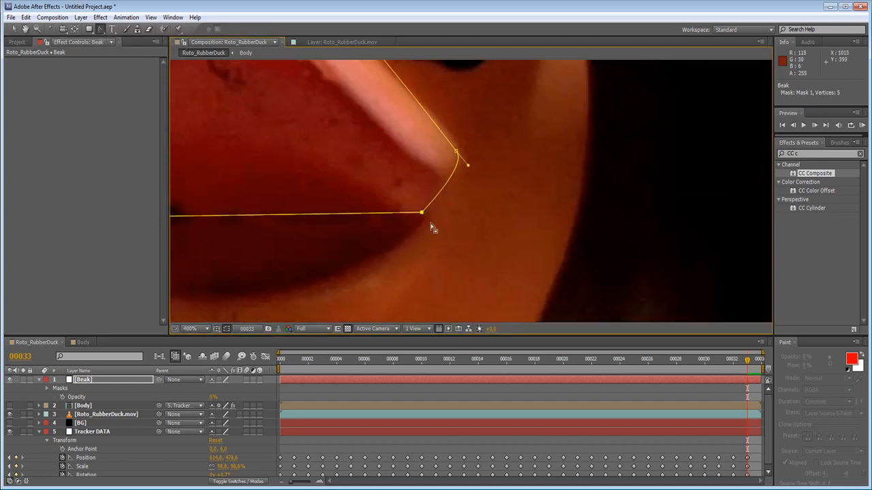
pyautogui.click(422, 213)
# Step: Adjust the mouth-corner vertex's curve handle with the Pen tool so the mask follows the mouth line
pyautogui.click(14, 29)
pyautogui.click(102, 32)
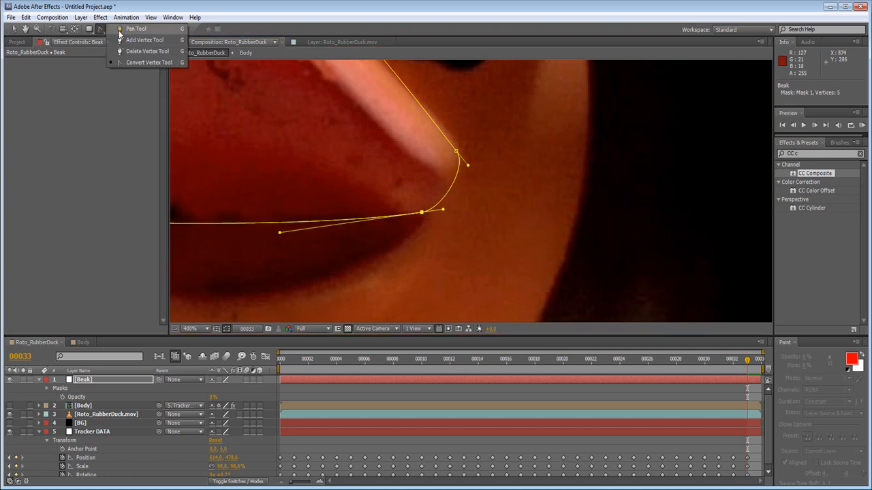
pyautogui.click(132, 28)
pyautogui.moveTo(279, 233); pyautogui.dragTo(297, 229)
pyautogui.moveTo(222, 136); pyautogui.dragTo(453, 146)
pyautogui.moveTo(232, 231); pyautogui.dragTo(240, 228)
pyautogui.scroll(-1, 428, 122)
pyautogui.moveTo(429, 137); pyautogui.dragTo(443, 173)
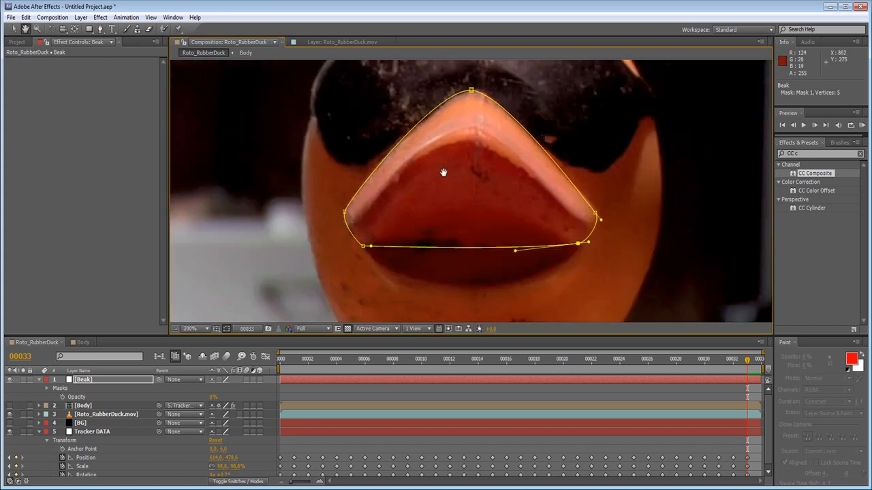
pyautogui.scroll(-1, 364, 245)
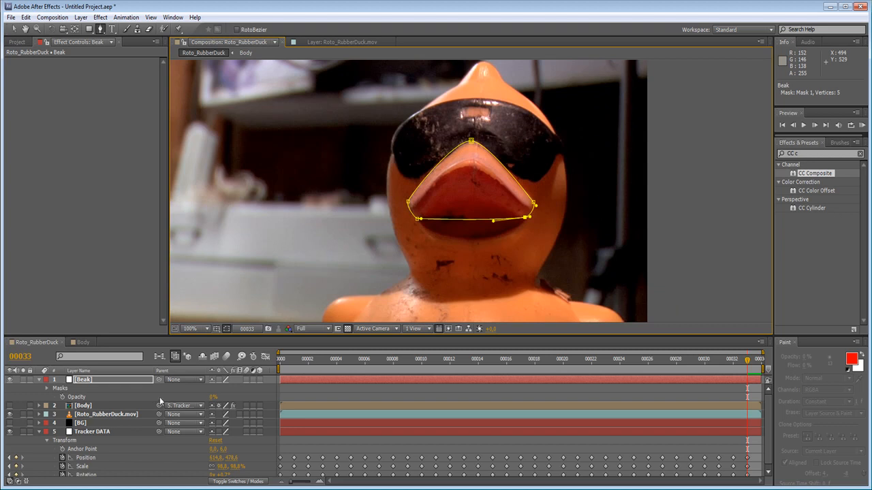
# Step: Set the Beak layer's Opacity back to 100%
pyautogui.press('t')
pyautogui.press('t')
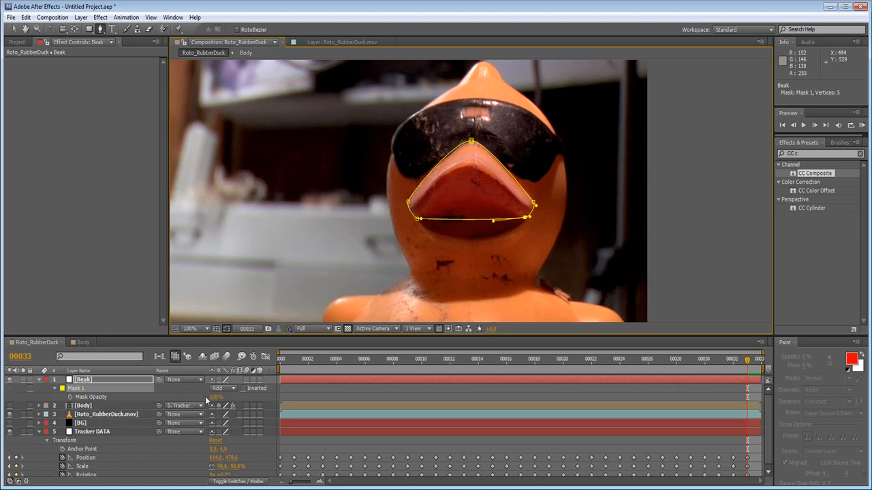
pyautogui.press('t')
pyautogui.press('t')
pyautogui.press('t')
pyautogui.press('t')
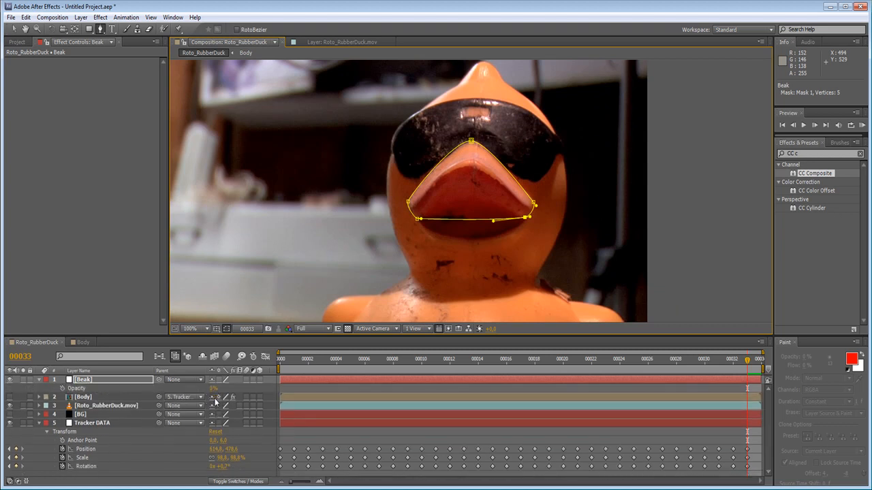
pyautogui.moveTo(212, 389); pyautogui.dragTo(235, 388)
pyautogui.click(9, 30)
pyautogui.press(',')
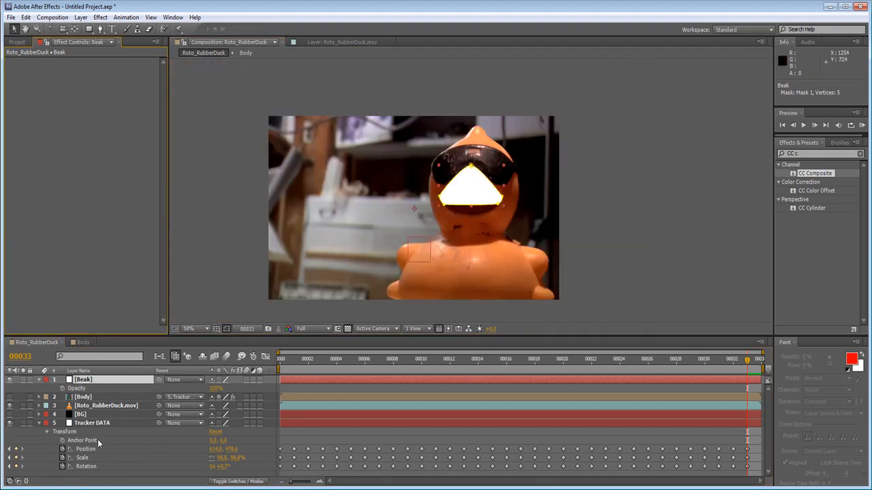
# Step: Pre-compose the Beak layer as Beak, moving all attributes into the new composition
pyautogui.click(84, 399)
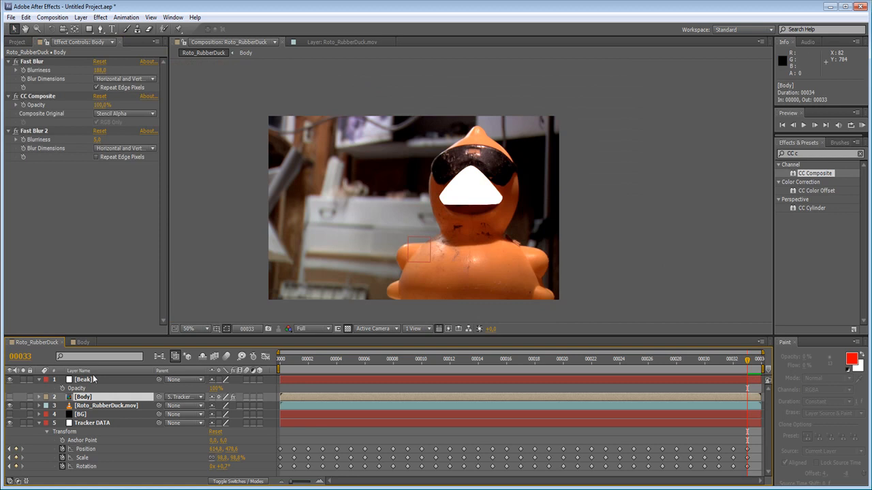
pyautogui.click(94, 374)
pyautogui.click(96, 379)
pyautogui.hotkey('ctrl', 'shift', 'c')
pyautogui.write('Beak')
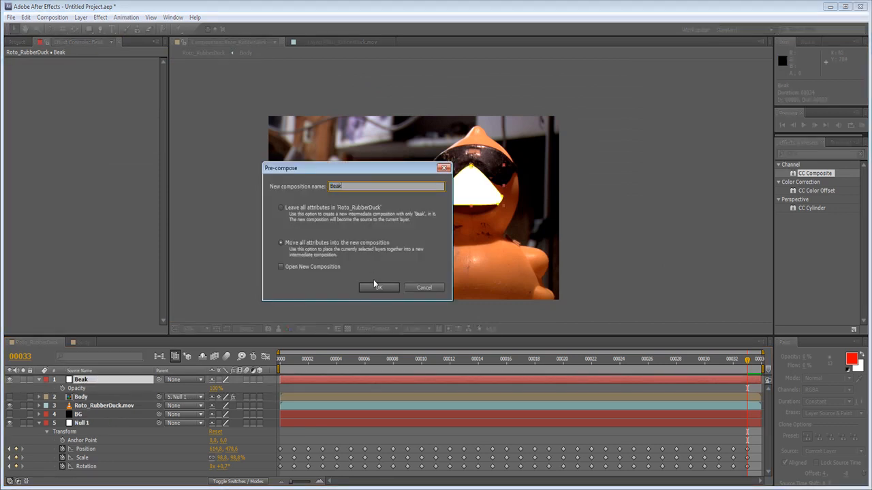
pyautogui.click(377, 287)
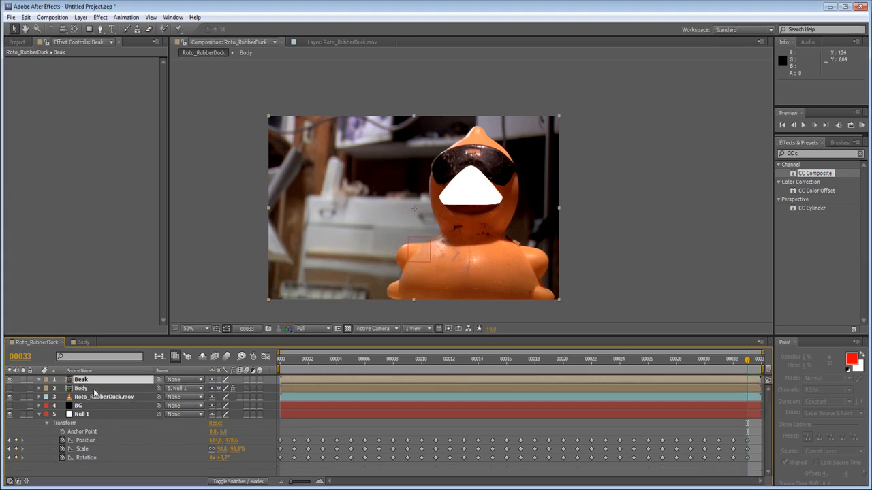
# Step: Copy the Body layer's two Fast Blur effects and CC Composite to the Beak layer, and set its first Fast Blur's Blurriness to 74
pyautogui.click(95, 390)
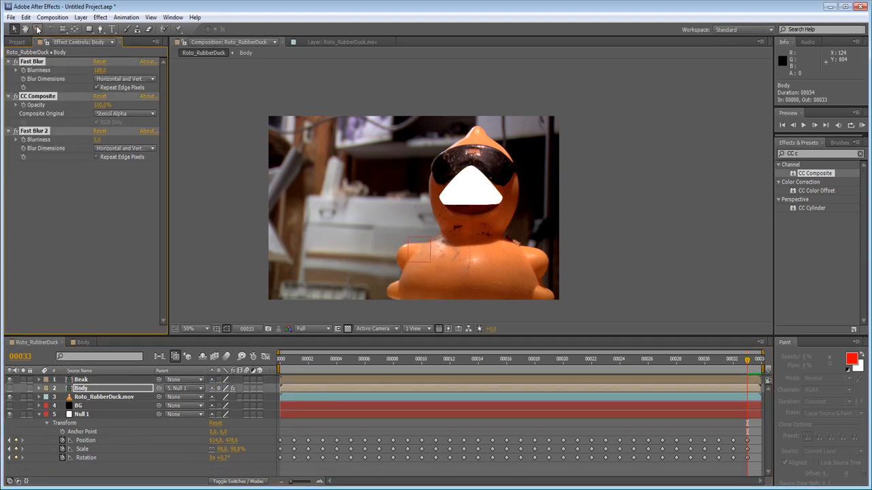
pyautogui.press('y')
pyautogui.click(81, 380)
pyautogui.hotkey('ctrl', 'v')
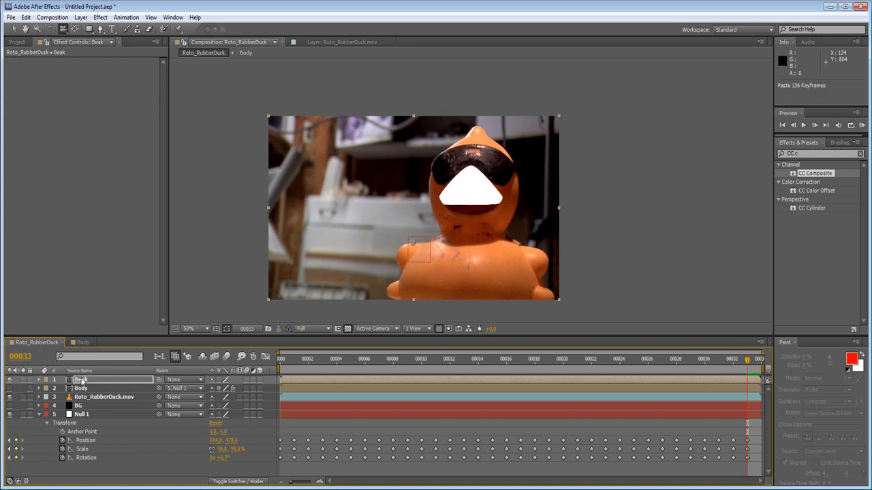
pyautogui.click(82, 381)
pyautogui.click(83, 222)
pyautogui.hotkey('ctrl', 'v')
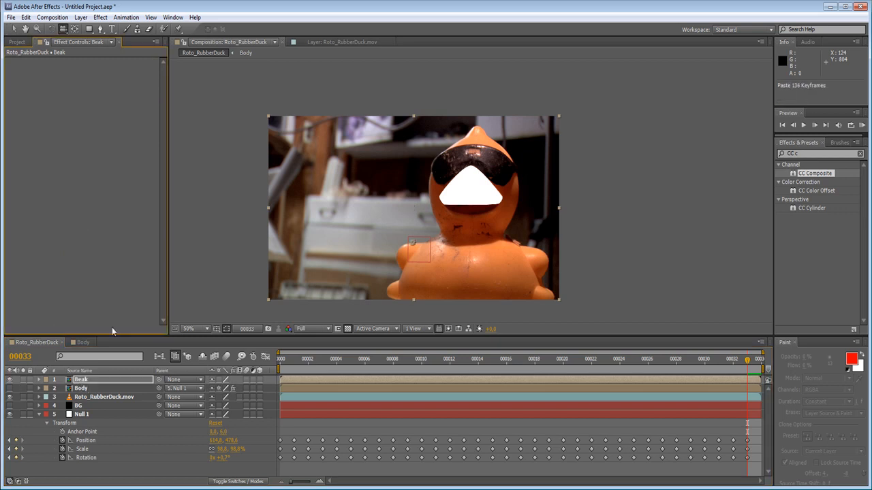
pyautogui.click(80, 388)
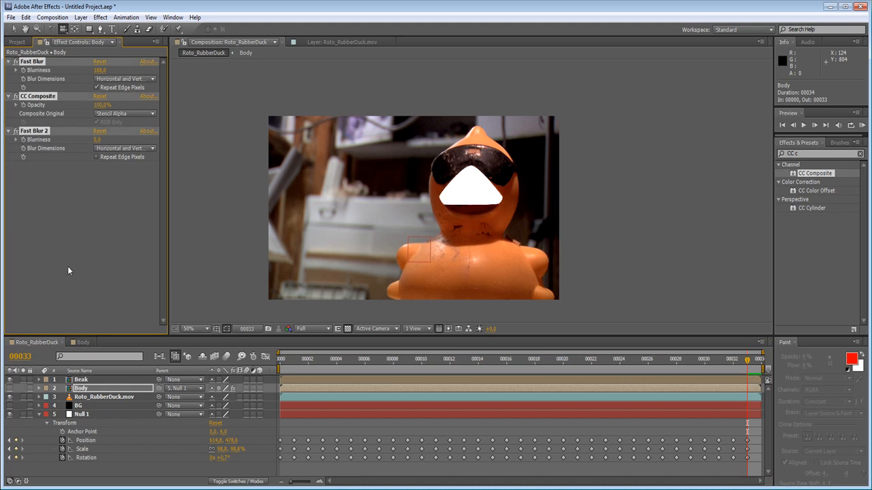
pyautogui.click(98, 381)
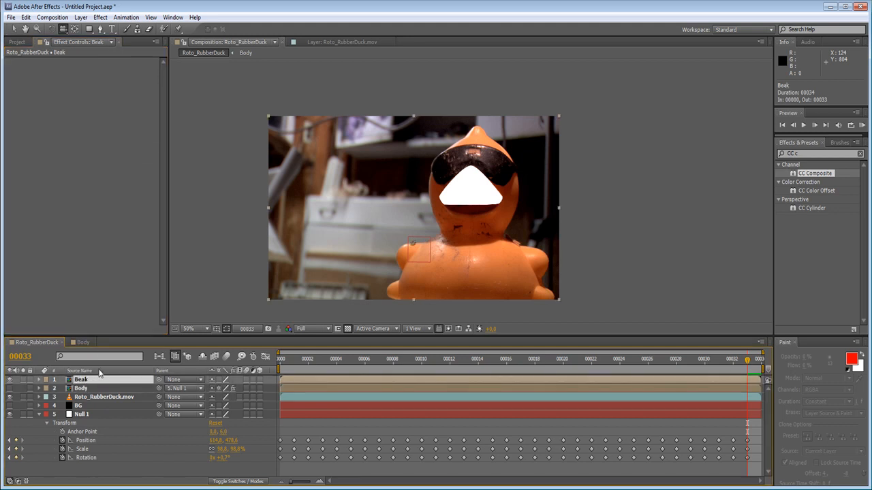
pyautogui.hotkey('ctrl', 'v')
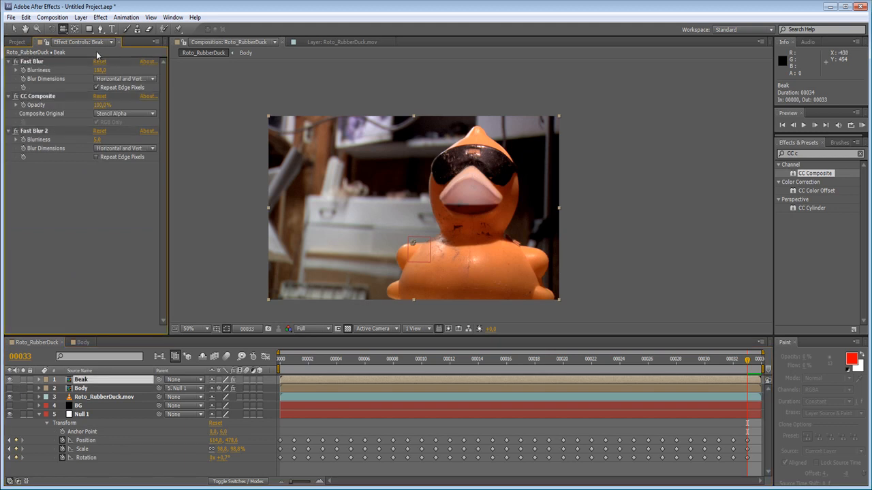
pyautogui.moveTo(101, 71); pyautogui.dragTo(2, 91)
pyautogui.moveTo(98, 72)
pyautogui.mouseDown()
pyautogui.moveTo(132, 69)
pyautogui.moveTo(98, 71)
pyautogui.mouseUp()
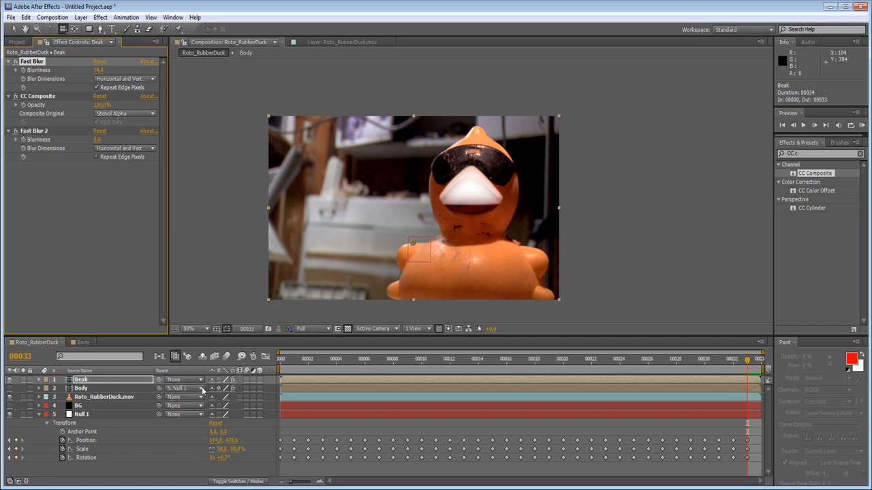
# Step: Parent the Beak layer to Null 1 and play back the composition to check the tracking
pyautogui.press('u')
pyautogui.press('u')
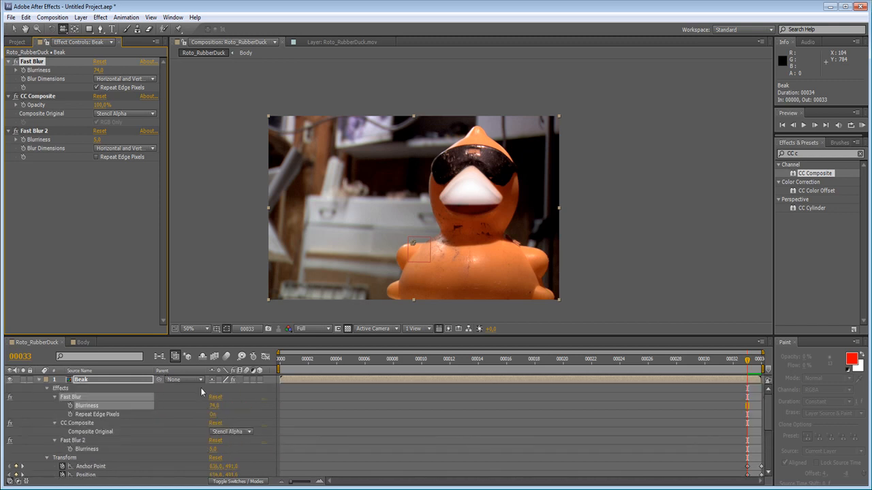
pyautogui.click(45, 380)
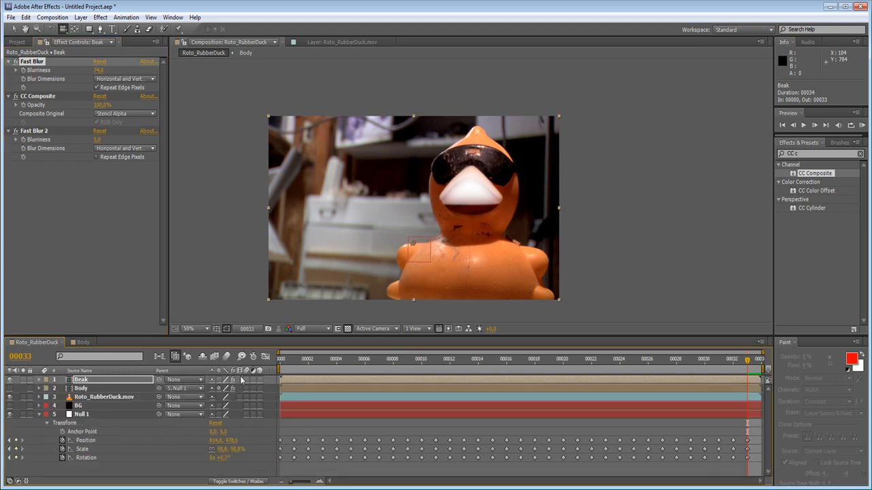
pyautogui.moveTo(159, 379); pyautogui.dragTo(90, 414)
pyautogui.press('space')
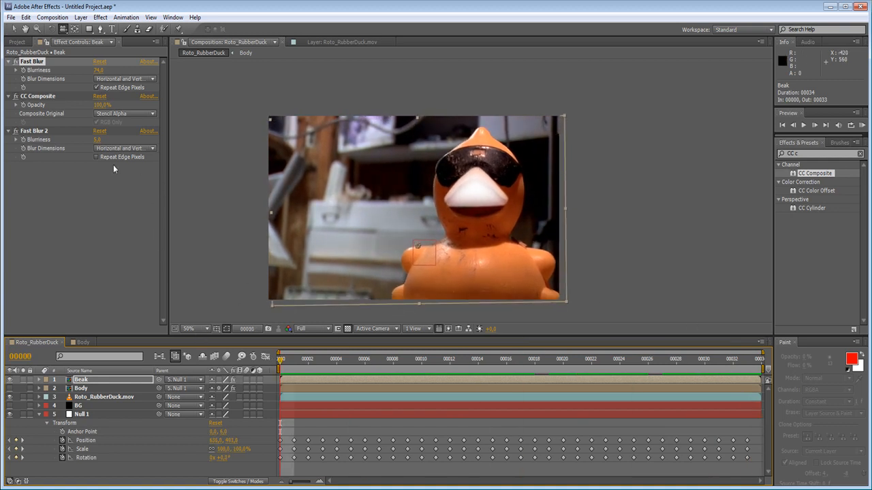
# Step: Enable Repeat Edge Pixels in Fast Blur 2 on both the Beak and Body layers
pyautogui.click(97, 158)
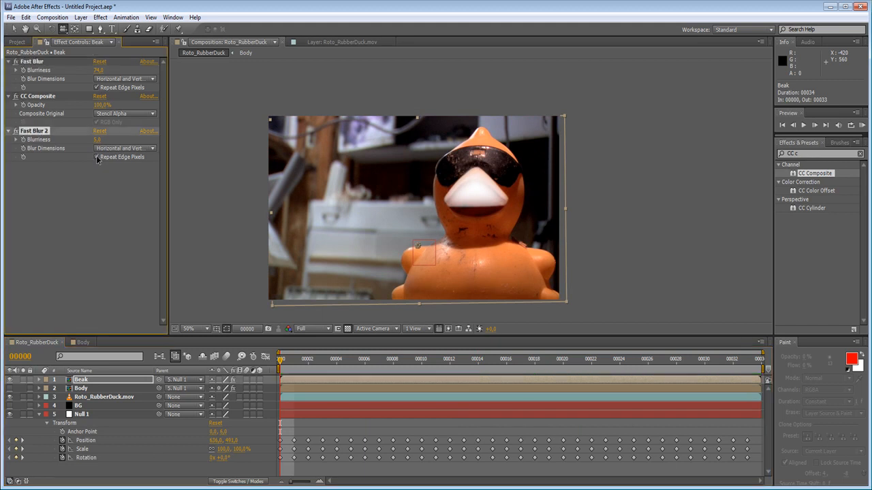
pyautogui.click(107, 390)
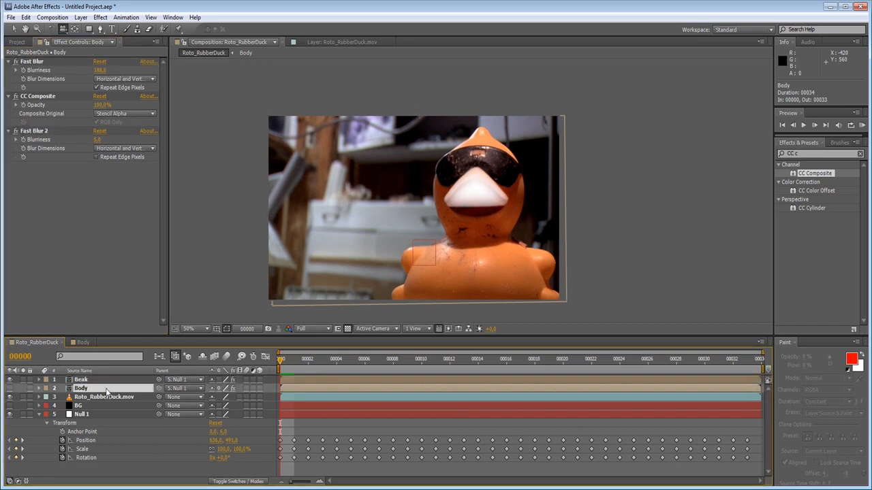
pyautogui.click(97, 157)
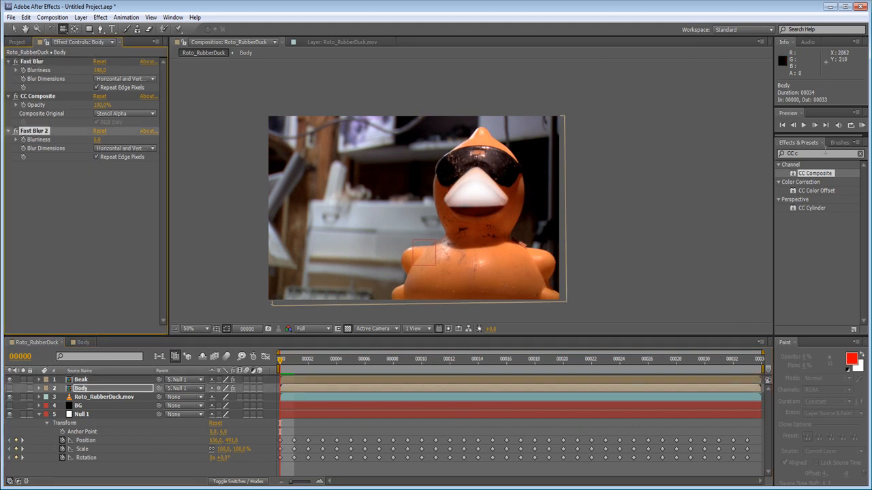
# Step: Make the Body layer visible and apply the Fill effect to it
pyautogui.click(816, 153)
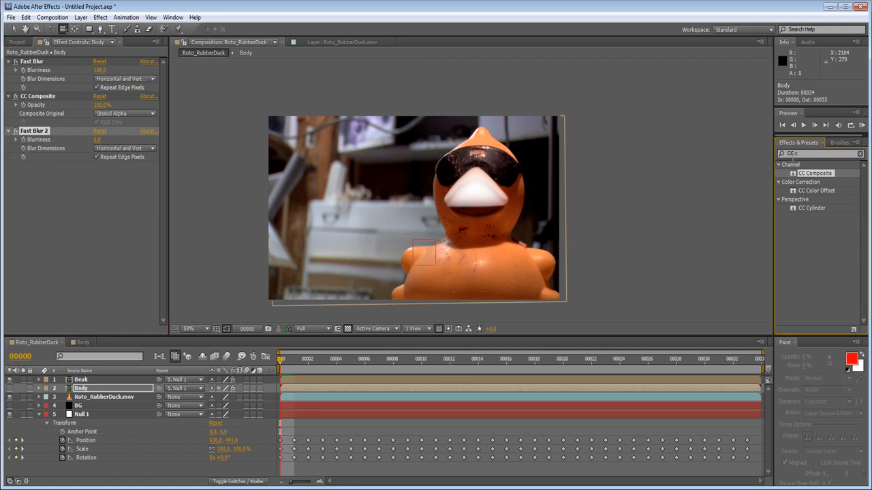
pyautogui.click(10, 388)
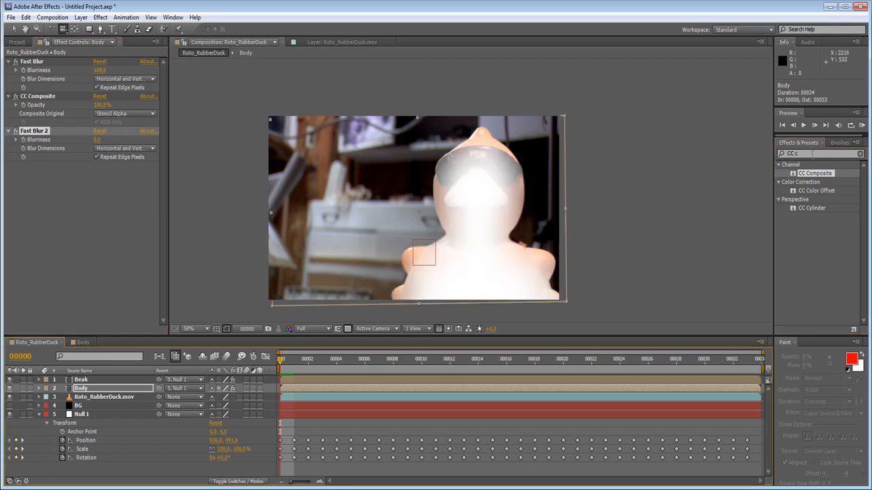
pyautogui.write('Fi')
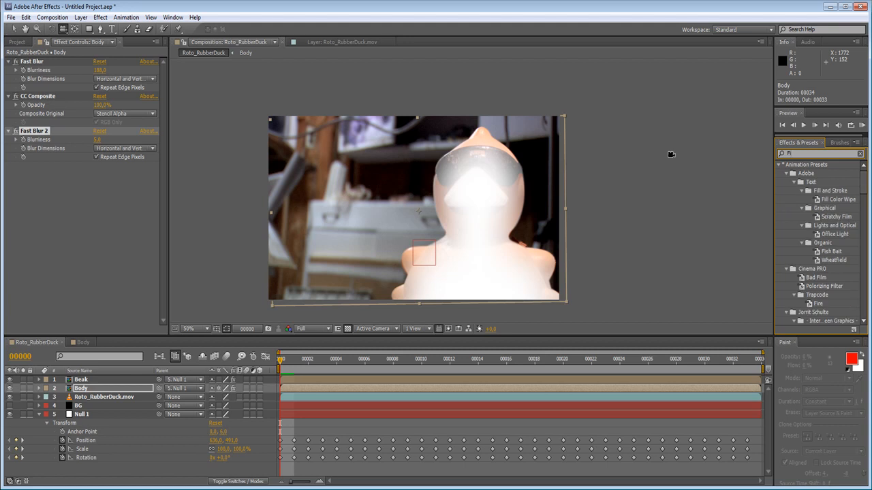
pyautogui.write('ll')
pyautogui.moveTo(801, 260); pyautogui.dragTo(265, 300)
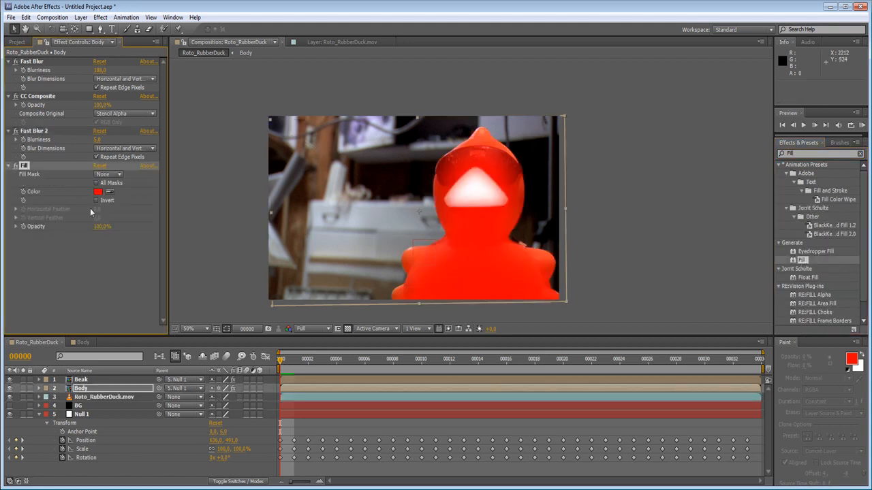
# Step: Set the Body layer's Fill color to the grey B8B8B8
pyautogui.click(97, 193)
pyautogui.click(145, 349)
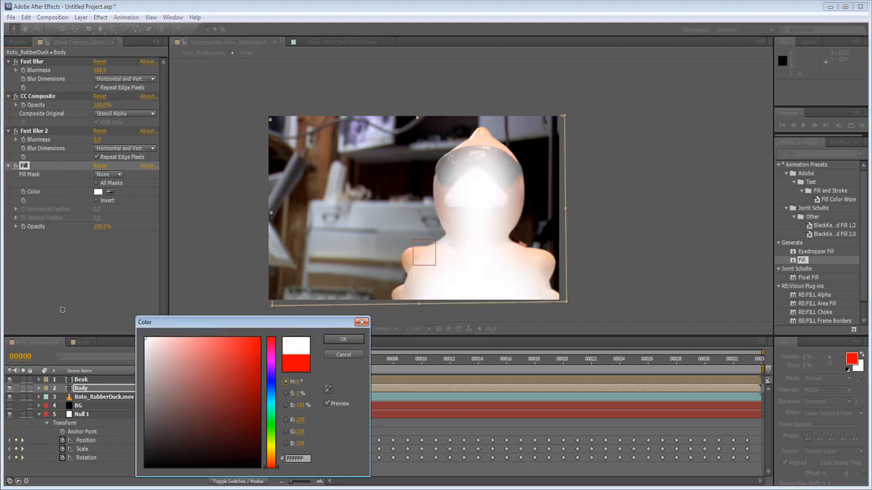
pyautogui.moveTo(145, 349); pyautogui.dragTo(145, 374)
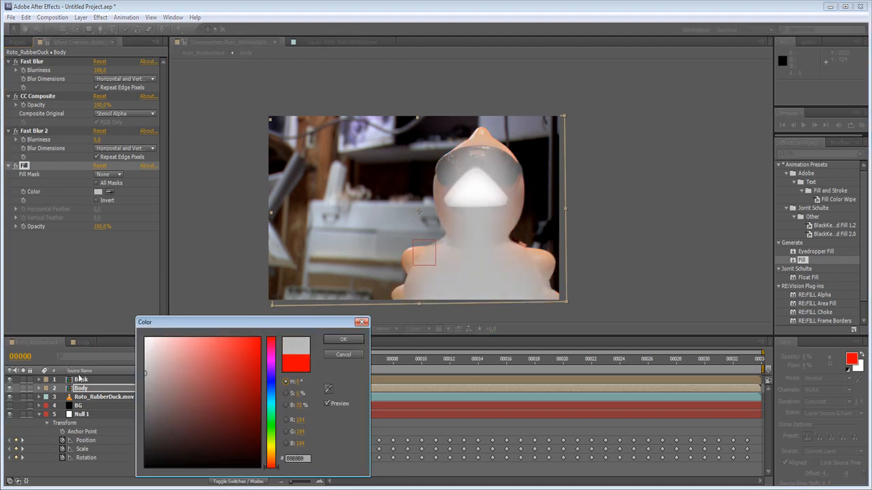
pyautogui.click(341, 341)
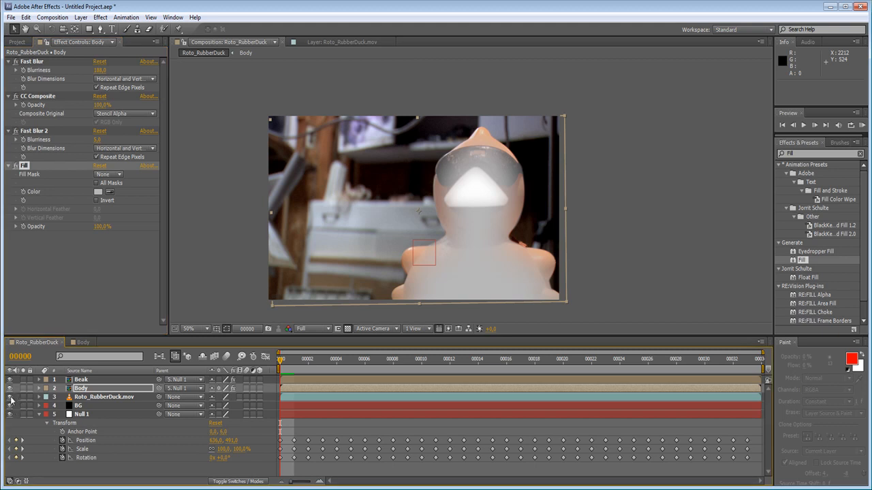
# Step: Hide the Roto_RubberDuck.mov footage and lighten the Body layer's Fill color to E4E4E4
pyautogui.click(12, 398)
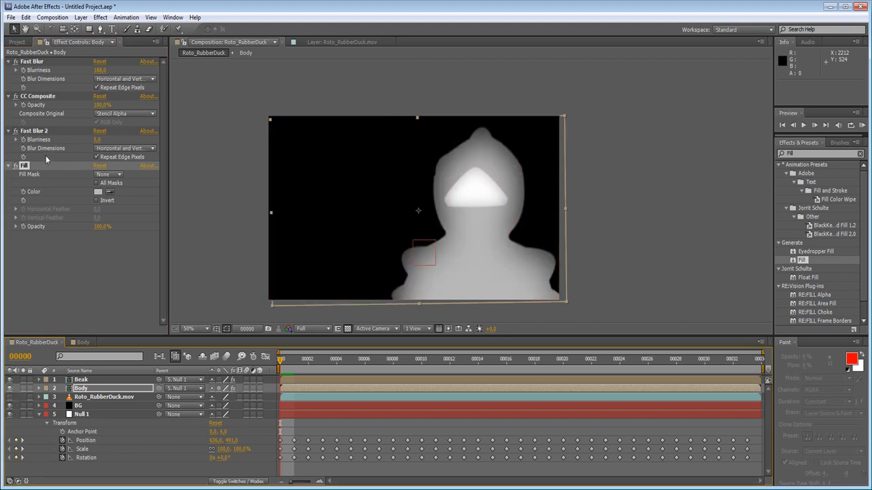
pyautogui.click(97, 192)
pyautogui.moveTo(190, 377)
pyautogui.mouseDown()
pyautogui.moveTo(102, 325)
pyautogui.moveTo(97, 361)
pyautogui.moveTo(172, 360)
pyautogui.moveTo(70, 314)
pyautogui.moveTo(66, 350)
pyautogui.mouseUp()
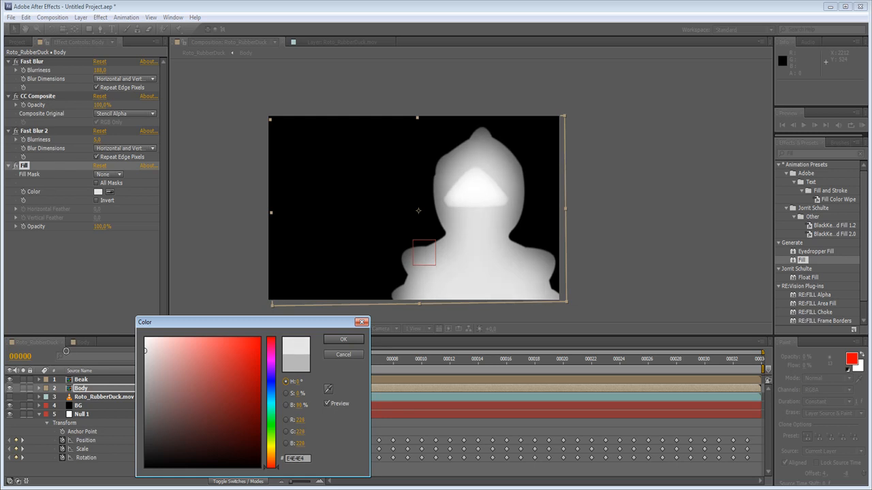
pyautogui.click(343, 339)
# Step: Set the Blurriness of the Beak layer's first Fast Blur to 137 to soften the beak matte into the body
pyautogui.scroll(2, 441, 248)
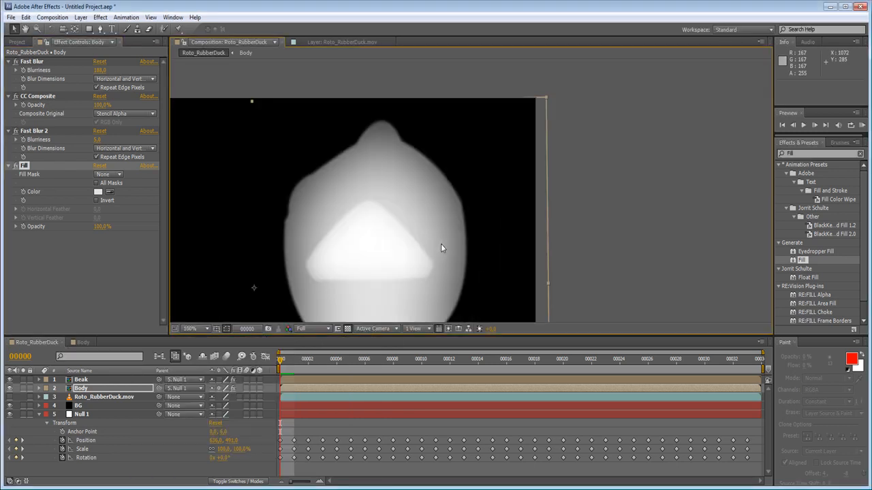
pyautogui.moveTo(440, 245); pyautogui.dragTo(484, 175)
pyautogui.click(100, 388)
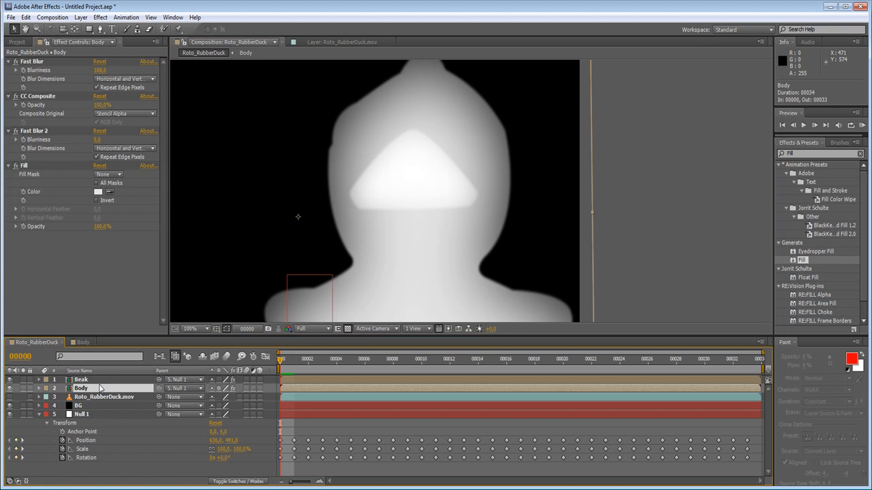
pyautogui.click(99, 379)
pyautogui.moveTo(113, 70); pyautogui.dragTo(361, 110)
pyautogui.moveTo(134, 96); pyautogui.dragTo(56, 150)
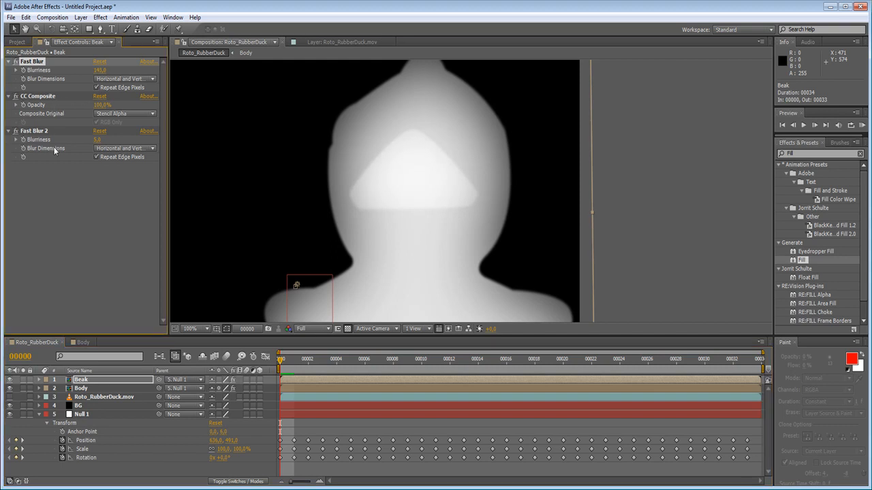
pyautogui.click(30, 139)
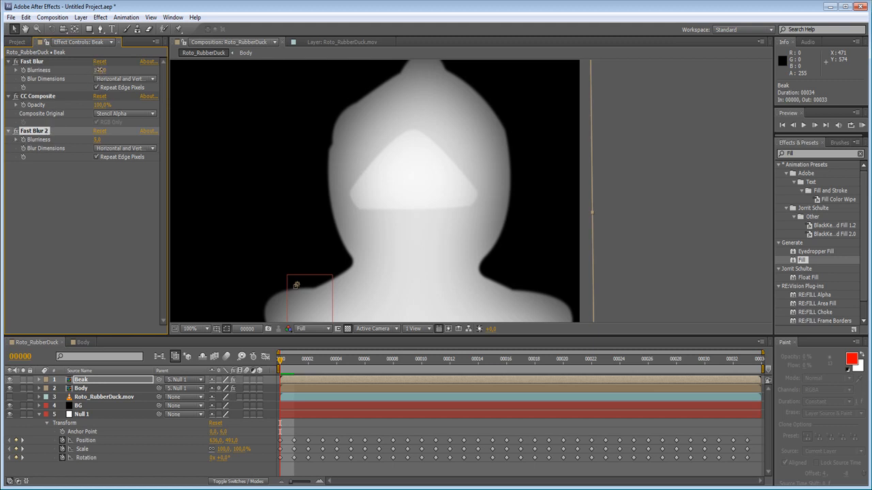
pyautogui.click(99, 70)
pyautogui.moveTo(111, 79); pyautogui.dragTo(106, 81)
pyautogui.moveTo(225, 75); pyautogui.dragTo(46, 96)
pyautogui.scroll(-2, 449, 187)
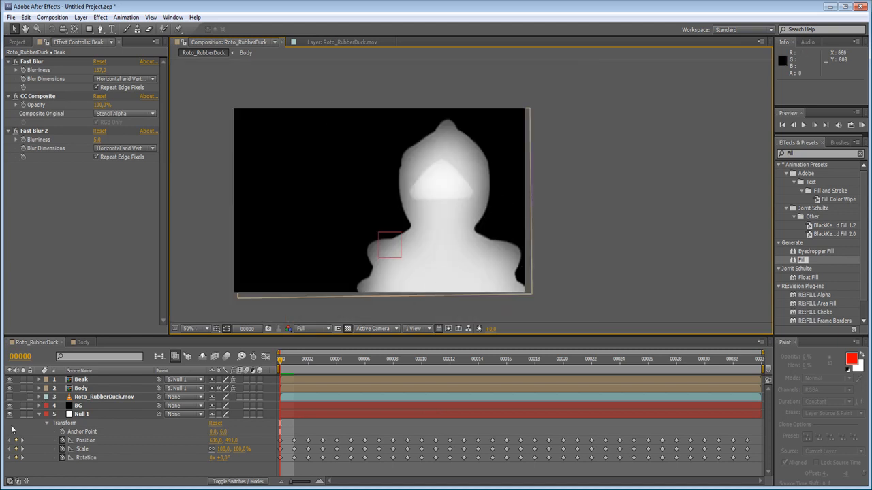
# Step: Show the Roto_RubberDuck.mov footage again and hide the Beak and Body matte layers
pyautogui.click(9, 396)
pyautogui.moveTo(9, 389); pyautogui.dragTo(10, 380)
pyautogui.scroll(1, 480, 210)
pyautogui.moveTo(477, 186); pyautogui.dragTo(481, 131)
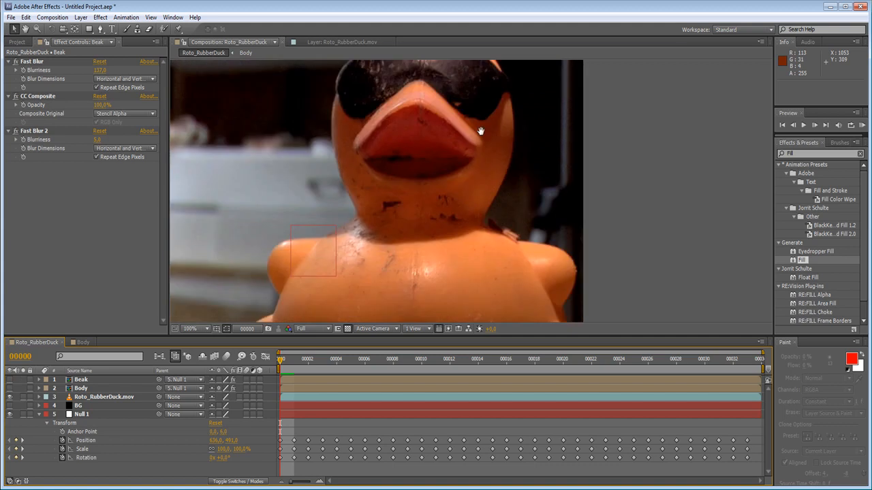
pyautogui.press('g')
pyautogui.click(285, 288)
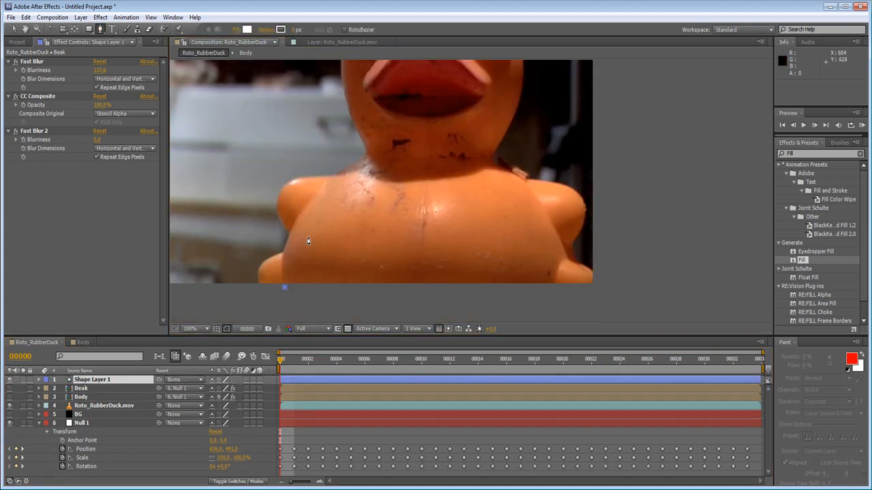
pyautogui.moveTo(396, 156); pyautogui.dragTo(488, 156)
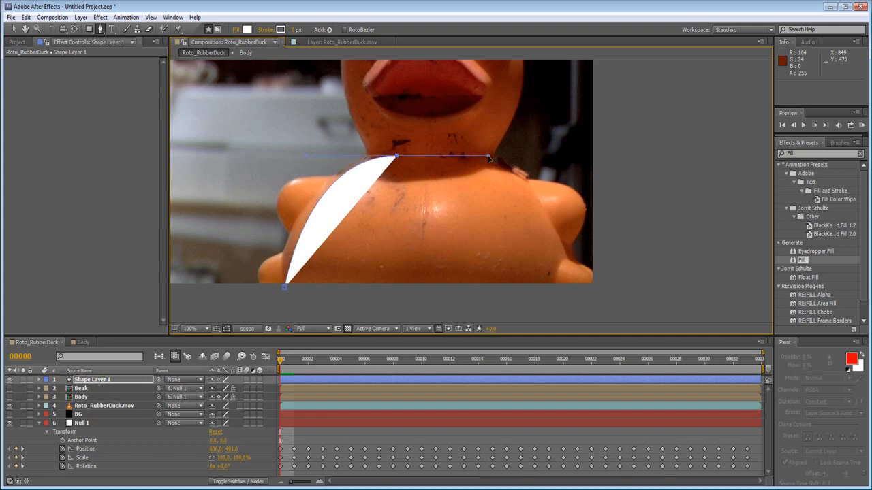
pyautogui.click(111, 371)
pyautogui.hotkey('ctrl', 'z')
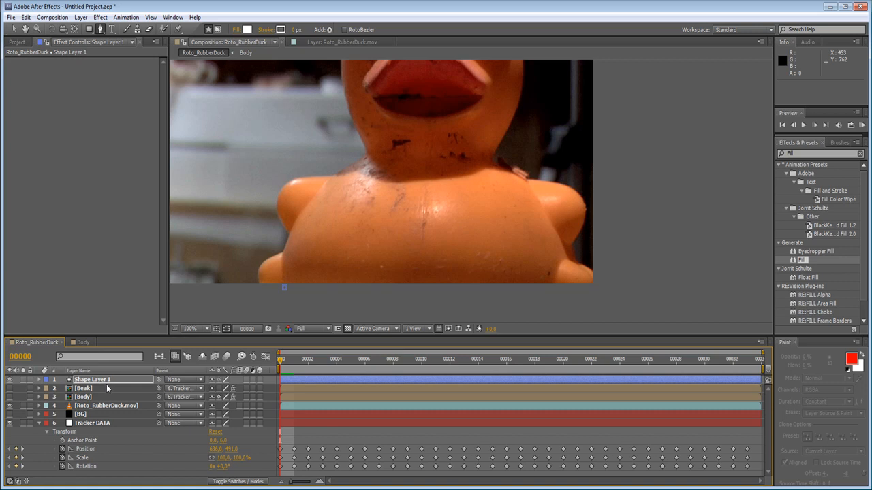
pyautogui.press('Return')
pyautogui.click(108, 372)
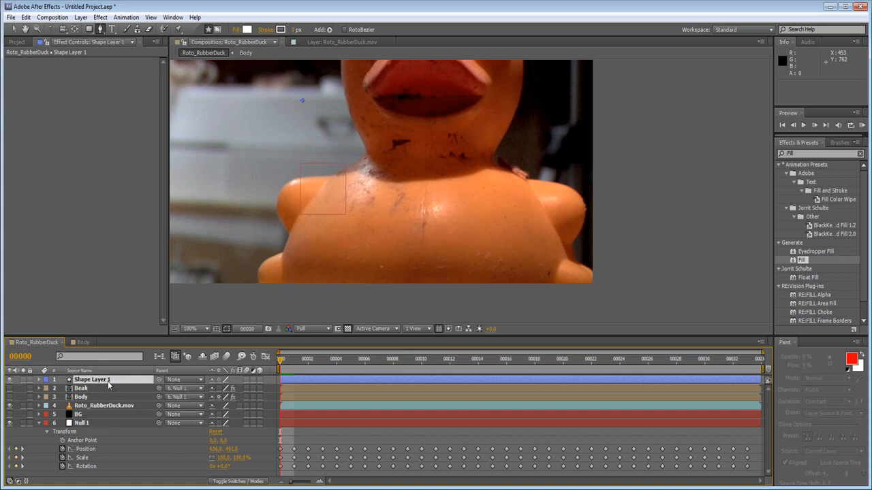
pyautogui.press('Delete')
# Step: Create a white 1280 × 720 px solid named Belly and set its Opacity to 0%
pyautogui.hotkey('ctrl', 'y')
pyautogui.write('Be;;y')
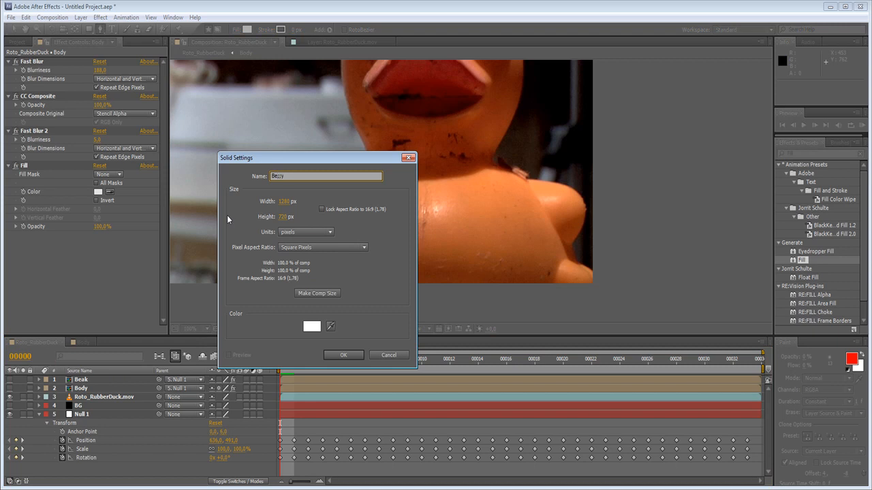
pyautogui.write('y')
pyautogui.click(344, 354)
pyautogui.press('t')
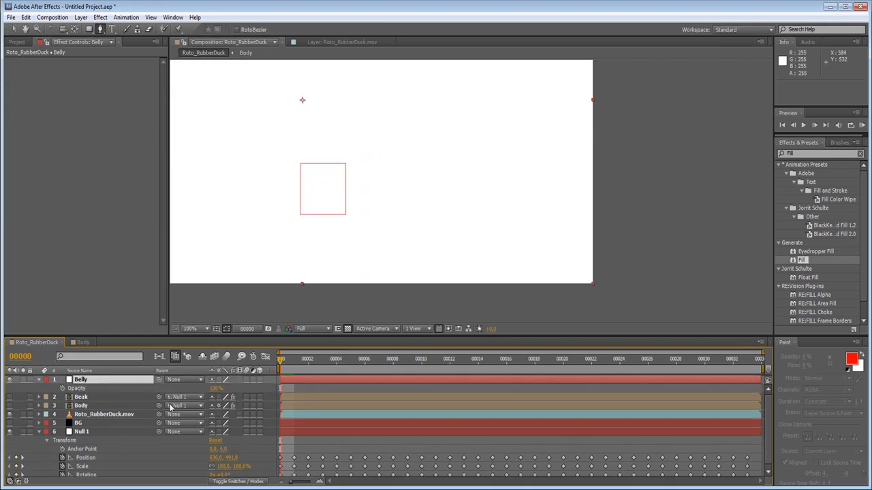
pyautogui.moveTo(213, 388); pyautogui.dragTo(4, 336)
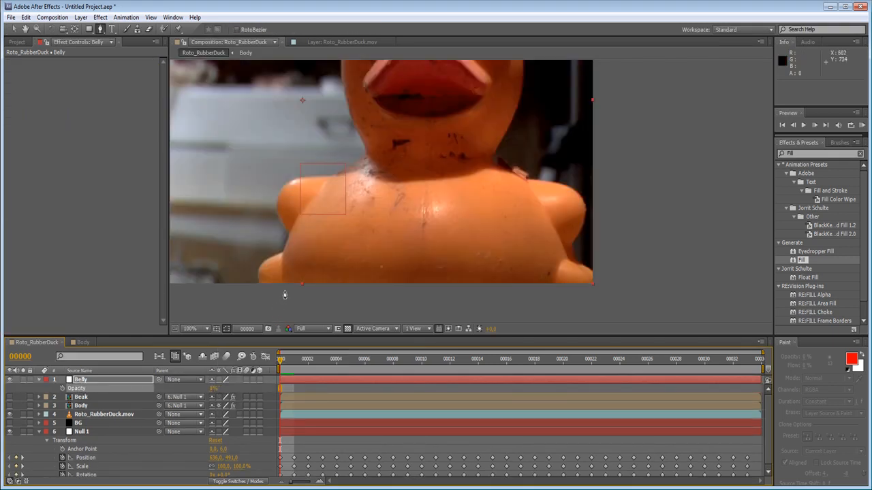
# Step: Draw a closed three-point curved mask around the duck's belly on the Belly layer and pull its lower-left vertex outward
pyautogui.click(284, 289)
pyautogui.moveTo(398, 153); pyautogui.dragTo(513, 145)
pyautogui.moveTo(557, 291); pyautogui.dragTo(550, 393)
pyautogui.click(284, 290)
pyautogui.click(14, 28)
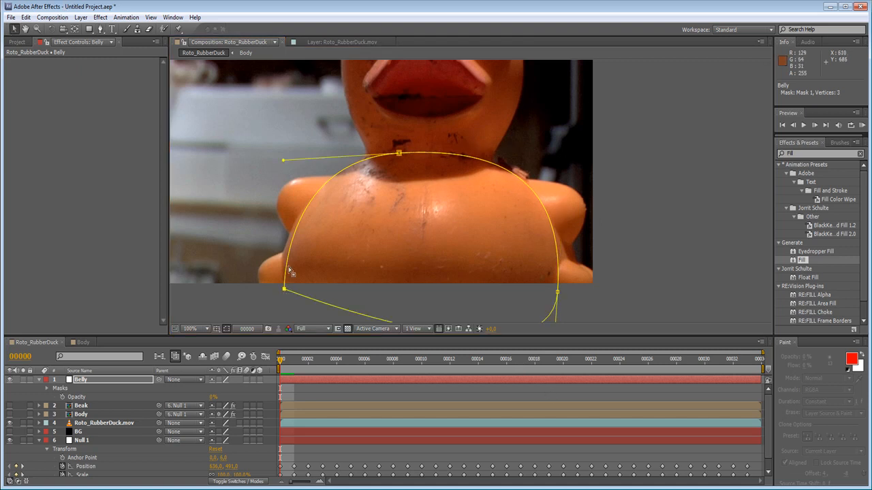
pyautogui.moveTo(284, 289); pyautogui.dragTo(272, 299)
pyautogui.scroll(-1, 477, 292)
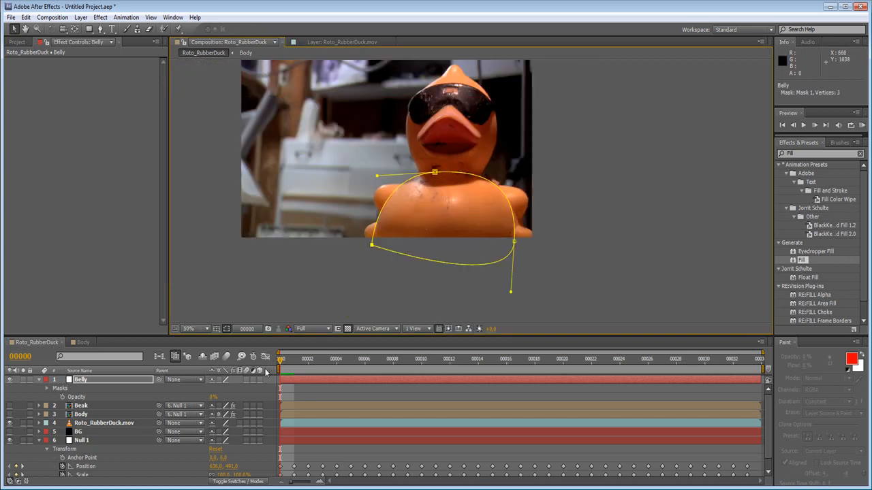
# Step: Set the Belly layer's Opacity to 100%
pyautogui.moveTo(213, 396); pyautogui.dragTo(337, 396)
pyautogui.click(341, 304)
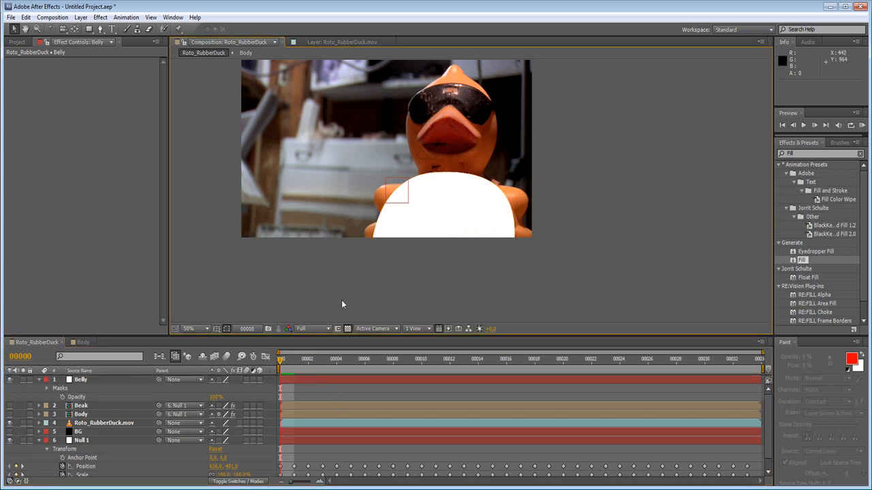
pyautogui.press('/')
pyautogui.click(573, 219)
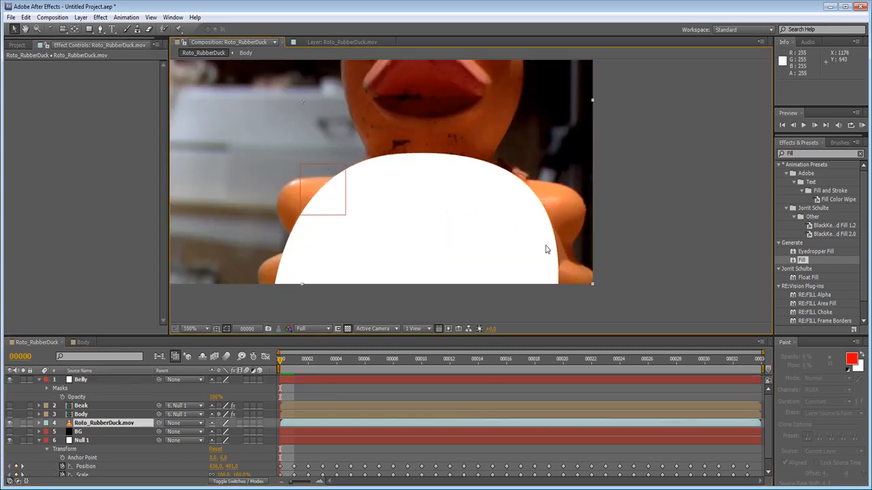
# Step: Pre-compose the Belly layer as Belly with all attributes moved, and paste the copied Fast Blur, CC Composite and Fast Blur 2 effects onto it
pyautogui.click(99, 379)
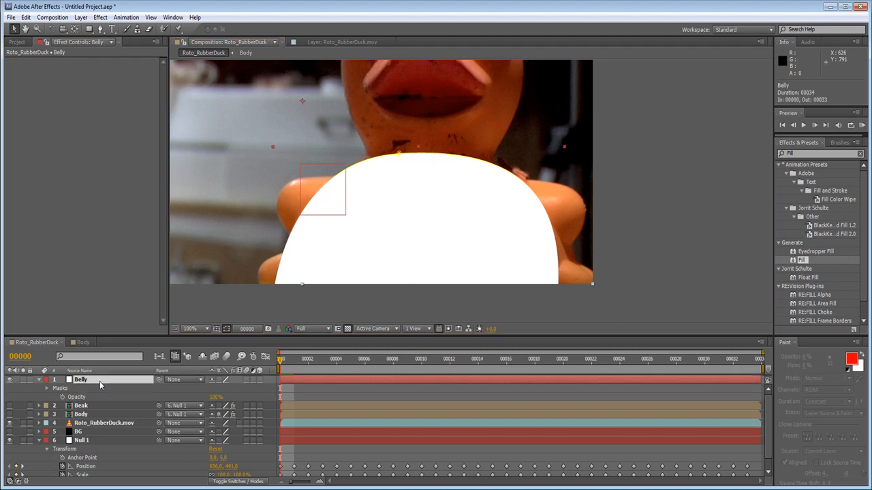
pyautogui.hotkey('ctrl', 'shift', 'c')
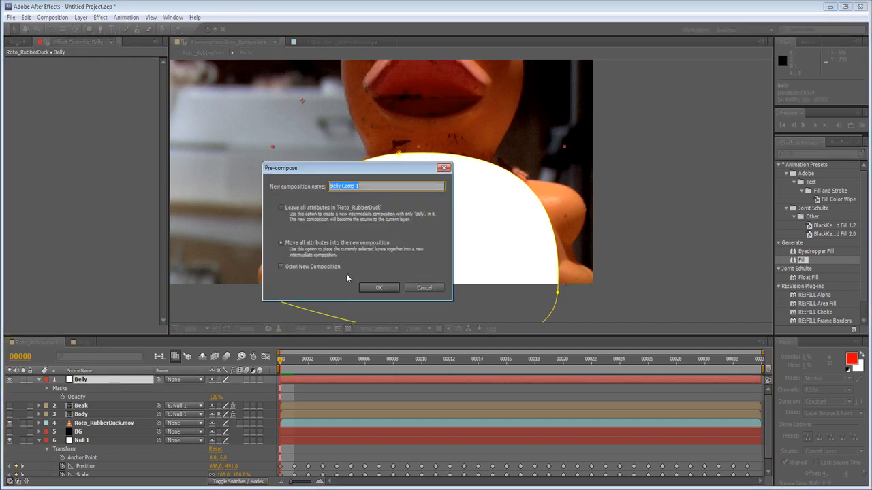
pyautogui.write('Belly')
pyautogui.press('Return')
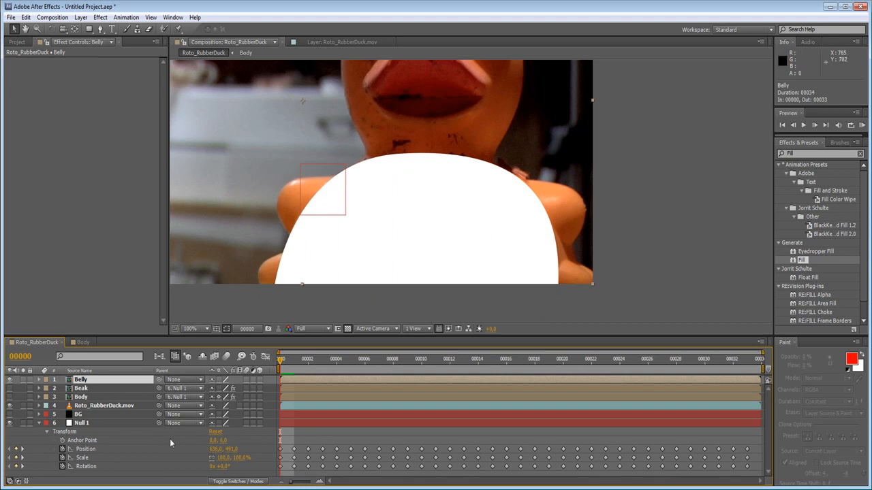
pyautogui.hotkey('ctrl', 'v')
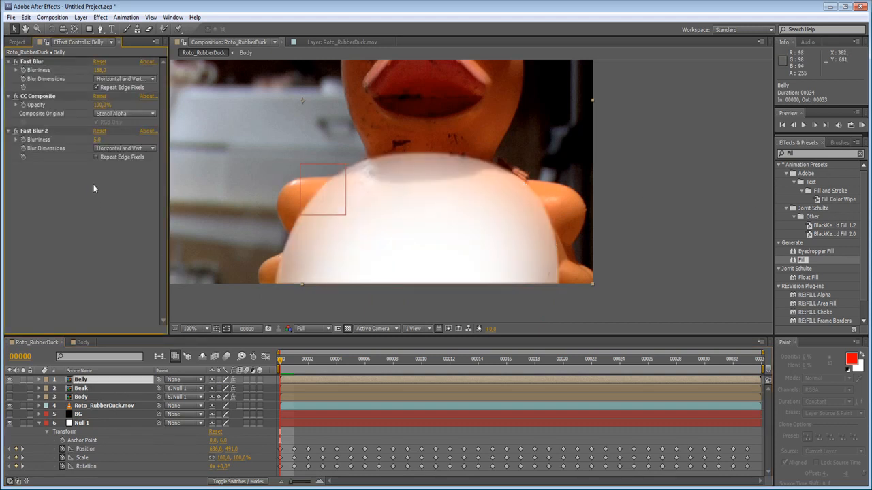
# Step: Hide the Roto_RubberDuck.mov footage and show the Beak and Body mattes together with the Belly matte
pyautogui.click(9, 423)
pyautogui.click(10, 423)
pyautogui.click(10, 406)
pyautogui.click(9, 405)
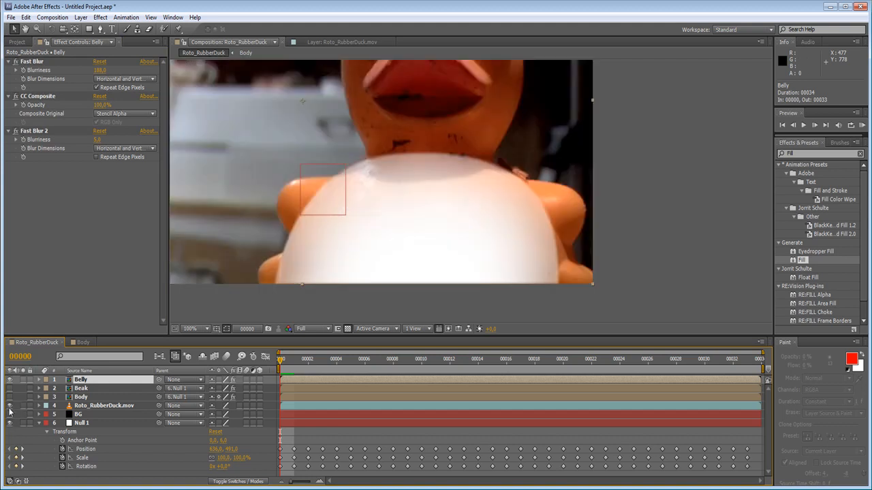
pyautogui.click(9, 405)
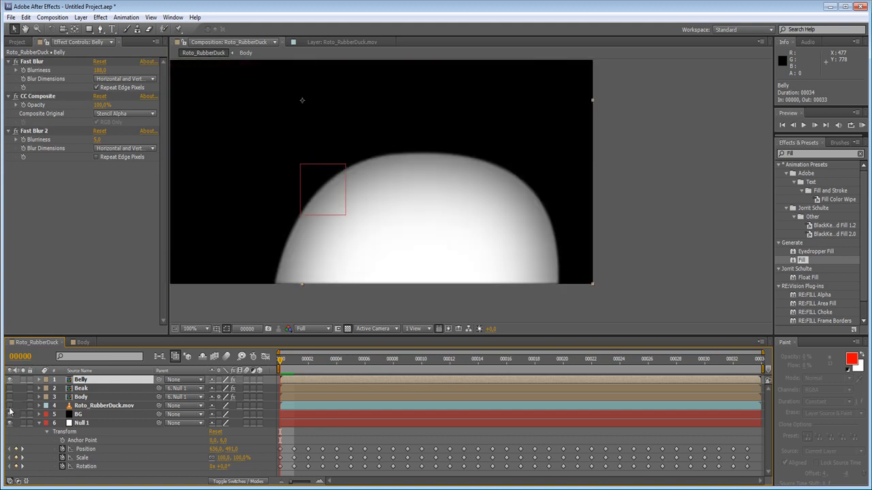
pyautogui.click(10, 406)
pyautogui.scroll(-2, 383, 255)
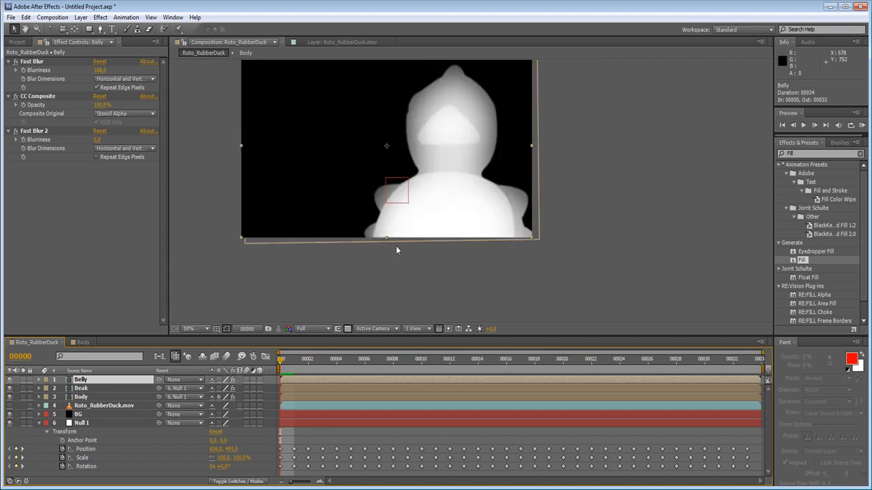
# Step: Set the Belly layer's Fast Blur 2 Blurriness to 18 and its first Fast Blur's Blurriness to 682
pyautogui.moveTo(97, 139); pyautogui.dragTo(104, 139)
pyautogui.moveTo(100, 70); pyautogui.dragTo(331, 130)
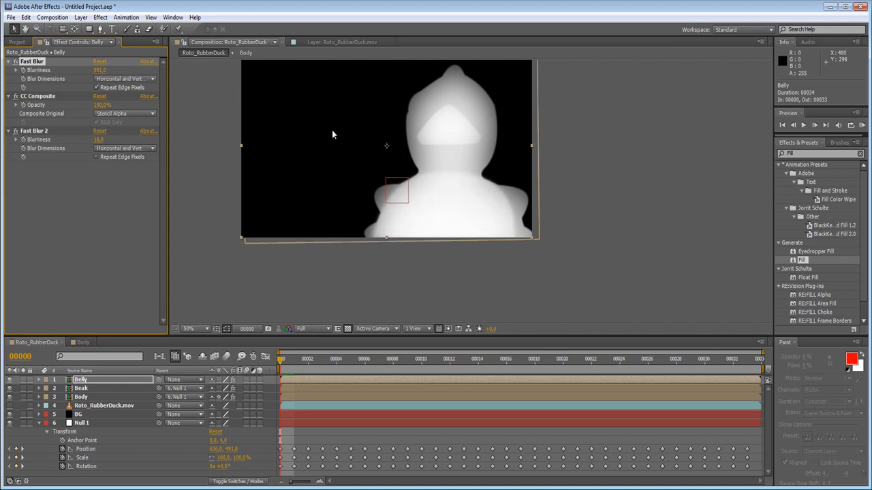
pyautogui.press('.')
pyautogui.moveTo(100, 71); pyautogui.dragTo(205, 59)
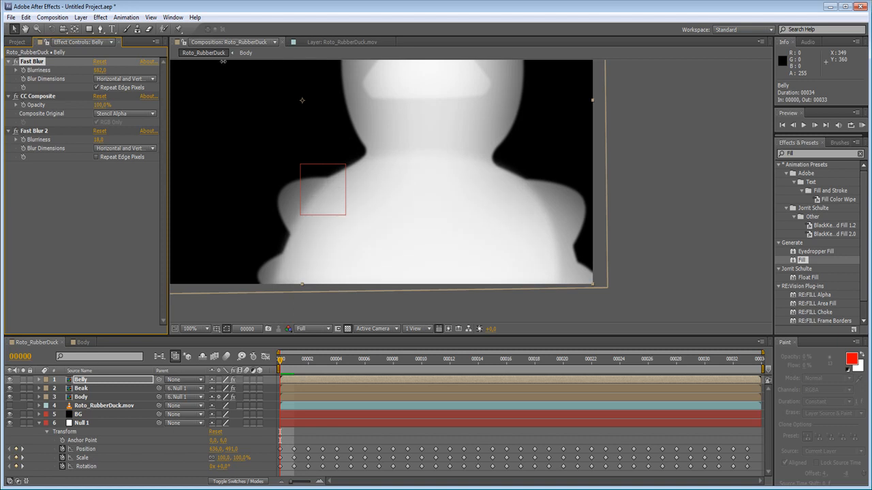
# Step: Apply a Fill effect to the Belly layer after Fast Blur 2 and set its Color to the light grey DFDFDF
pyautogui.moveTo(810, 155); pyautogui.dragTo(729, 156)
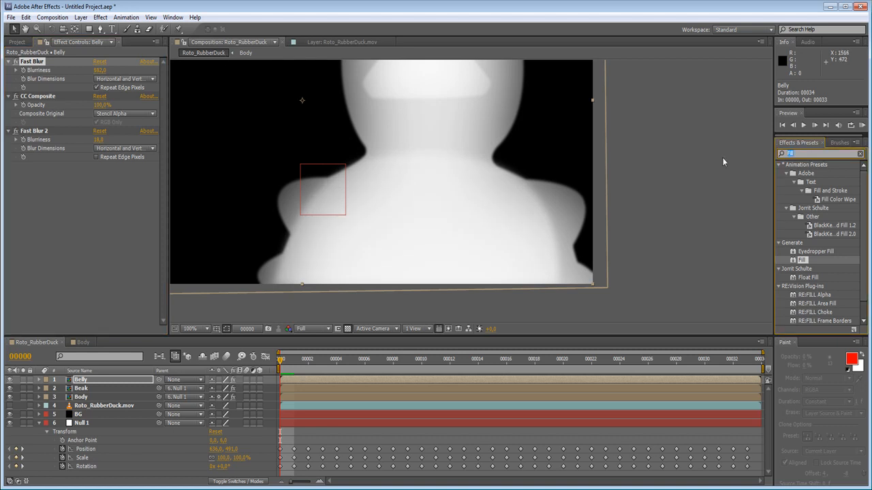
pyautogui.write('Fill')
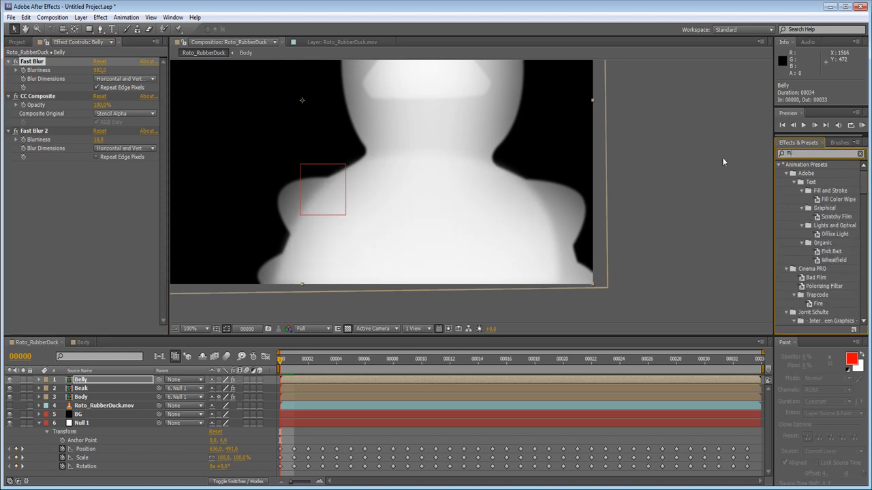
pyautogui.moveTo(801, 264); pyautogui.dragTo(140, 221)
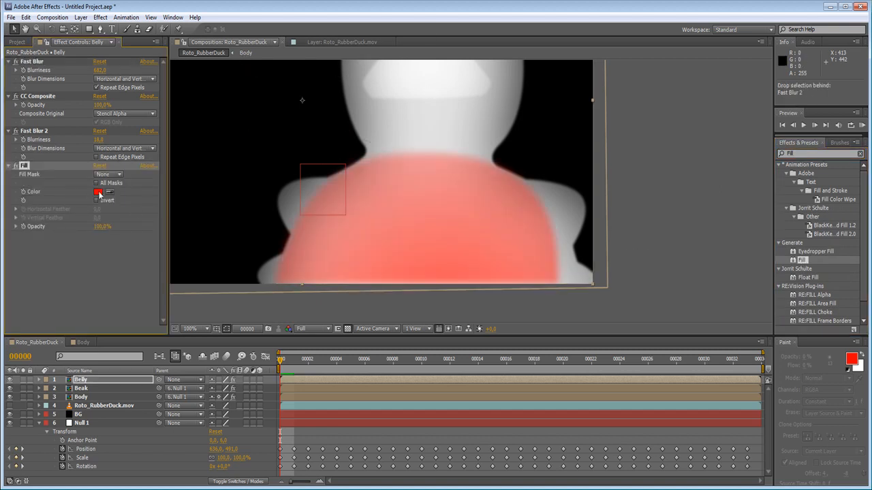
pyautogui.click(99, 193)
pyautogui.moveTo(204, 354); pyautogui.dragTo(2, 223)
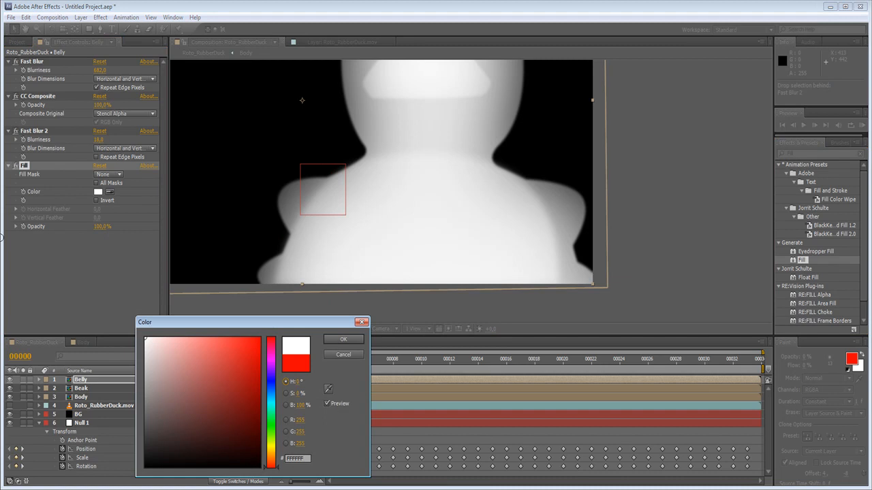
pyautogui.moveTo(6, 324)
pyautogui.mouseDown()
pyautogui.moveTo(4, 372)
pyautogui.moveTo(3, 353)
pyautogui.mouseUp()
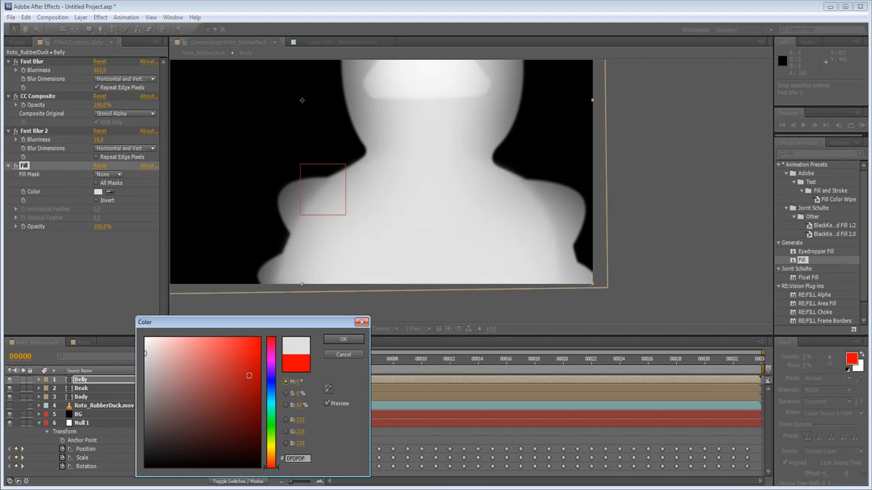
pyautogui.click(342, 339)
# Step: Examine how the belly, beak and body mattes blend in the combined depth map, at full view and close up
pyautogui.press(',')
pyautogui.press(',')
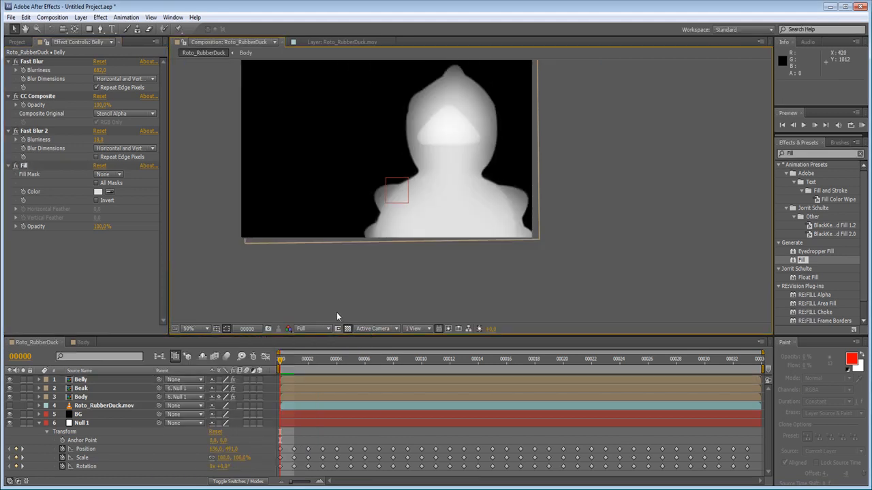
pyautogui.moveTo(379, 259); pyautogui.dragTo(389, 224)
pyautogui.press('.')
pyautogui.press(',')
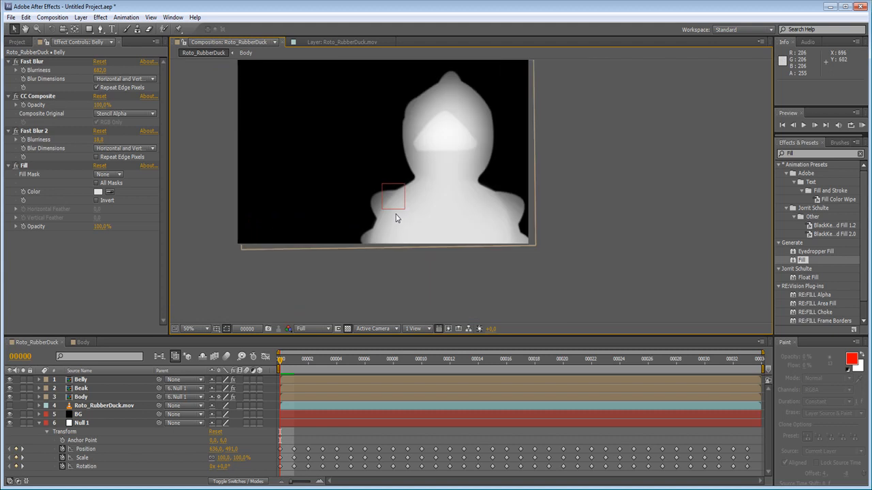
pyautogui.press(',')
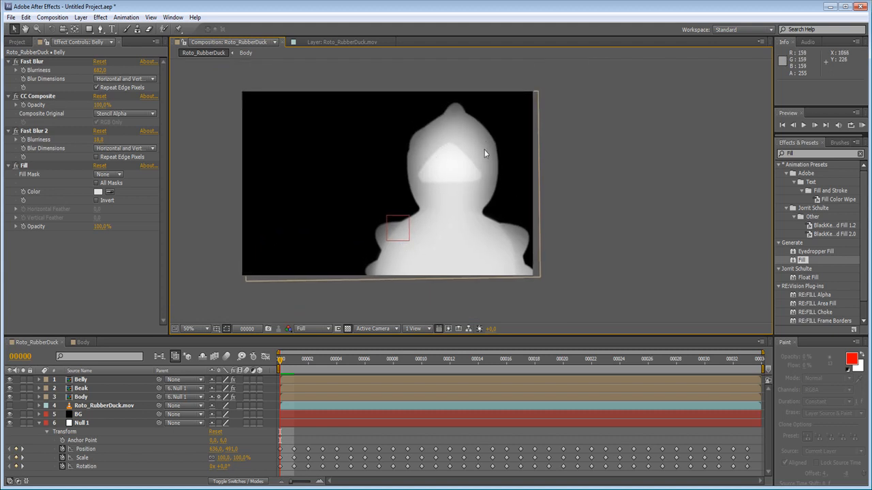
pyautogui.moveTo(413, 146); pyautogui.dragTo(447, 162)
pyautogui.press('.')
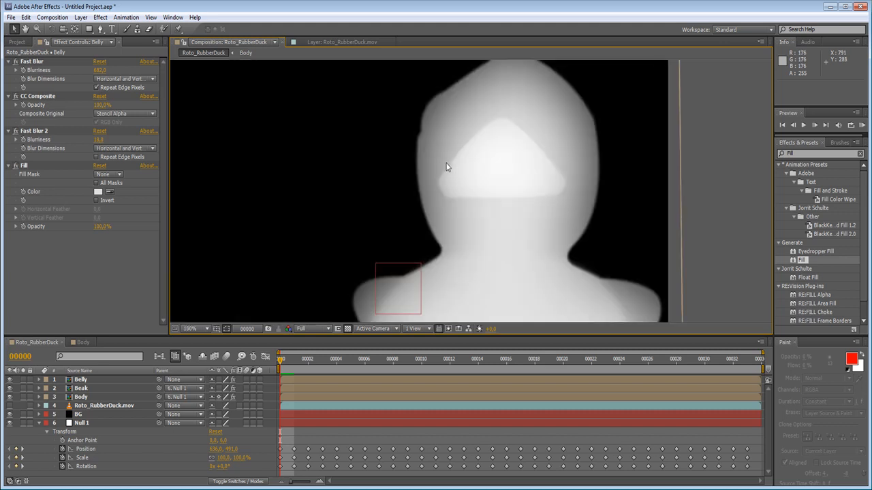
pyautogui.moveTo(348, 145); pyautogui.dragTo(380, 189)
pyautogui.press(',')
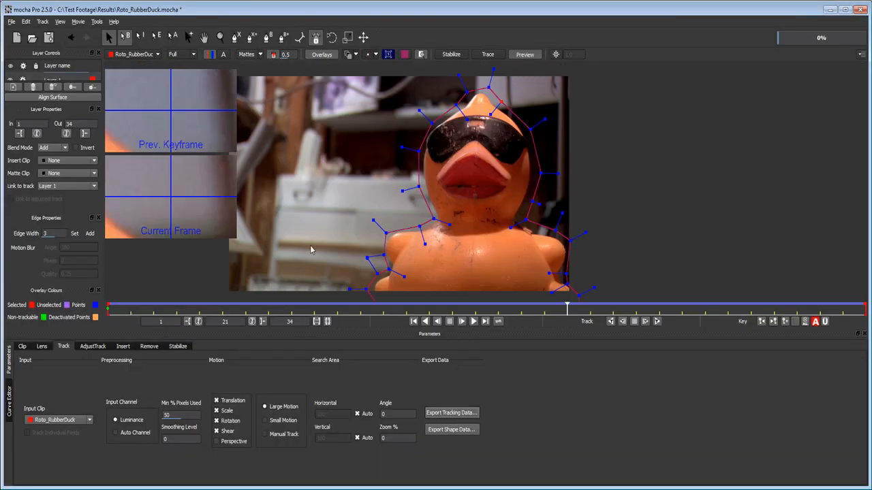
# Step: Switch to mocha Pro, delete the duck outline layer, Layer 1, and advance to frame 23
pyautogui.moveTo(310, 245); pyautogui.dragTo(382, 247)
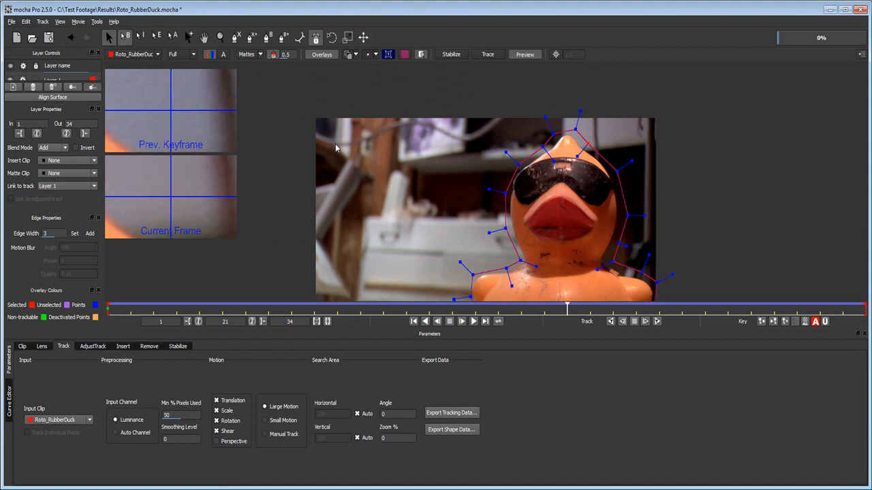
pyautogui.moveTo(473, 173); pyautogui.dragTo(512, 151)
pyautogui.press('Right')
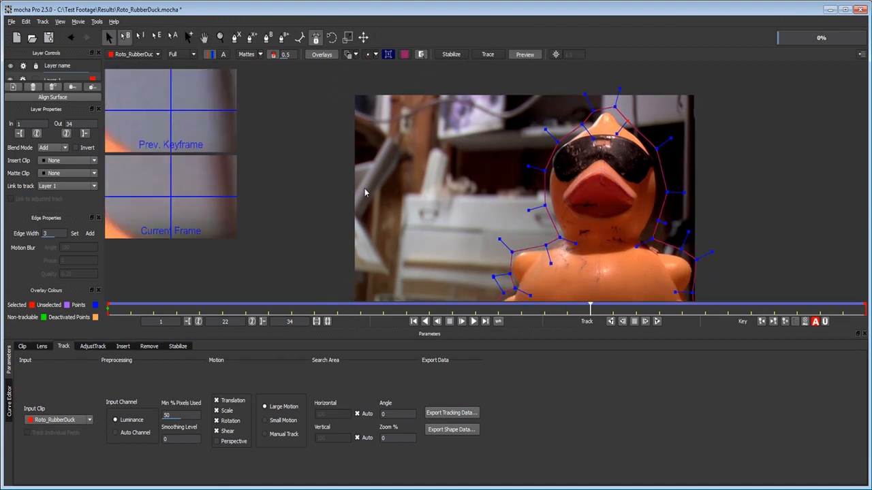
pyautogui.moveTo(371, 172); pyautogui.dragTo(432, 133)
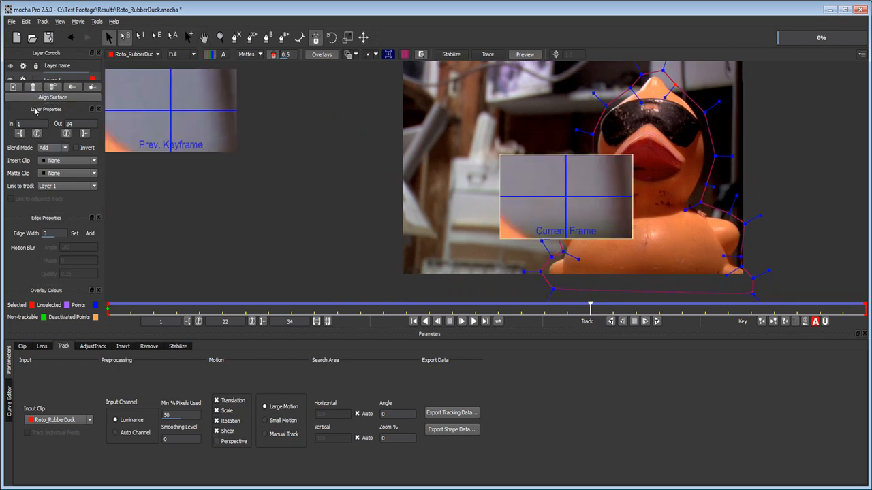
pyautogui.moveTo(37, 103); pyautogui.dragTo(32, 145)
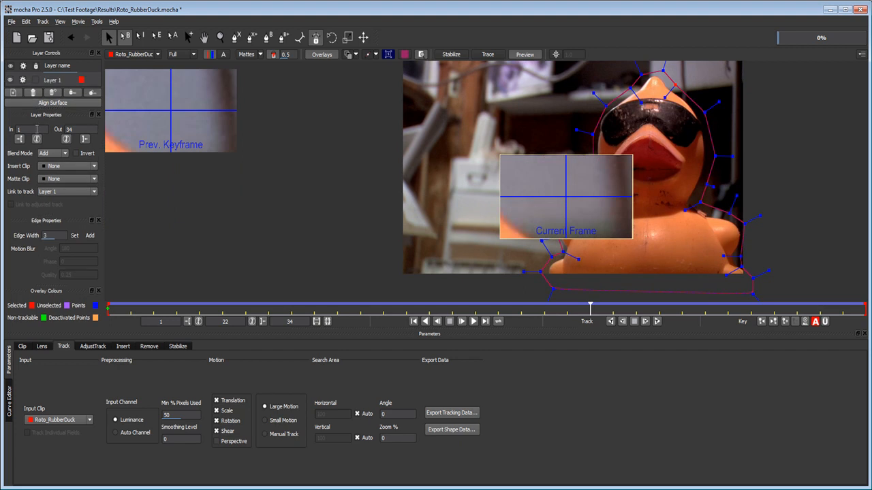
pyautogui.click(56, 81)
pyautogui.click(48, 83)
pyautogui.click(52, 82)
pyautogui.click(53, 83)
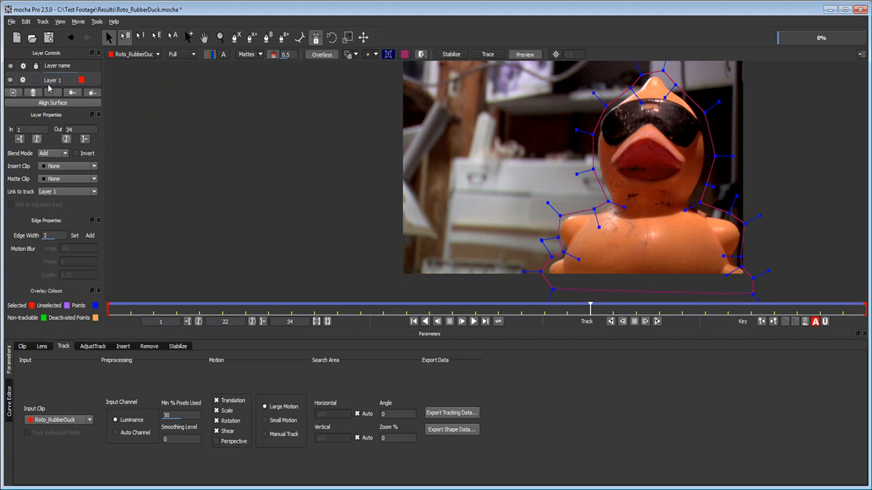
pyautogui.rightClick(49, 82)
pyautogui.click(64, 85)
pyautogui.press('x')
pyautogui.moveTo(432, 140); pyautogui.dragTo(372, 155)
pyautogui.press('Right')
pyautogui.press('x')
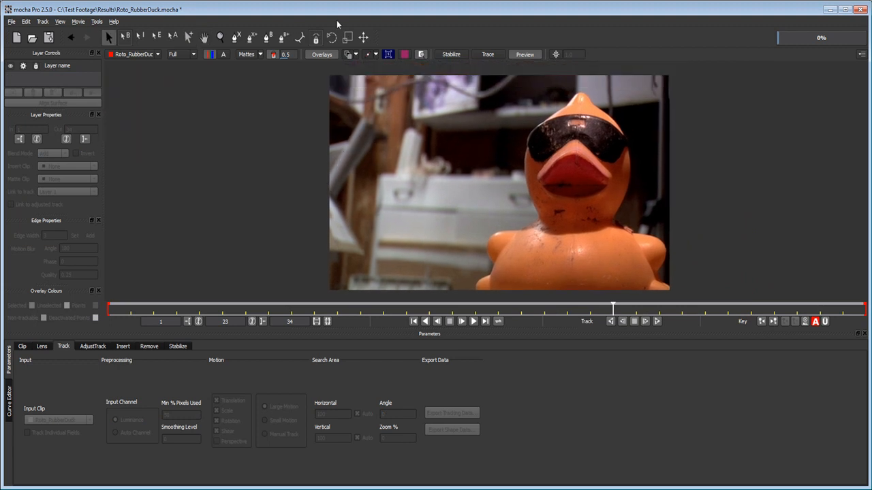
pyautogui.click(236, 37)
pyautogui.click(322, 180)
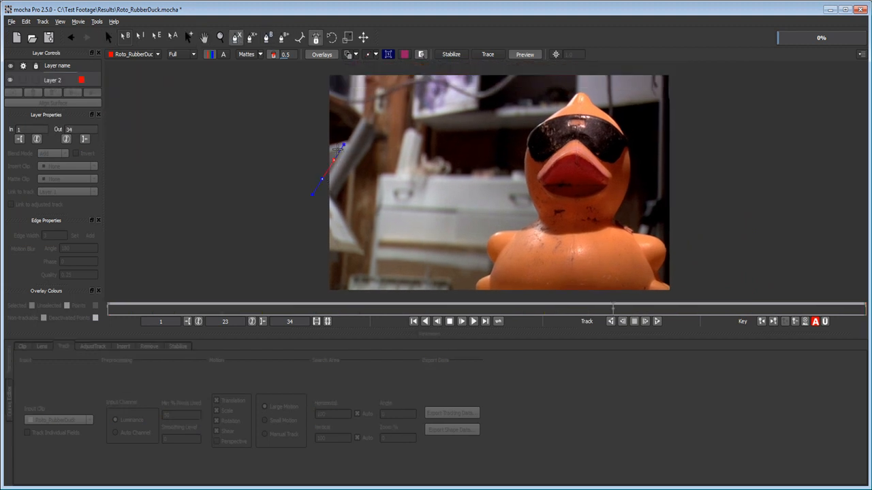
pyautogui.rightClick(360, 120)
pyautogui.hotkey('ctrl', 'z')
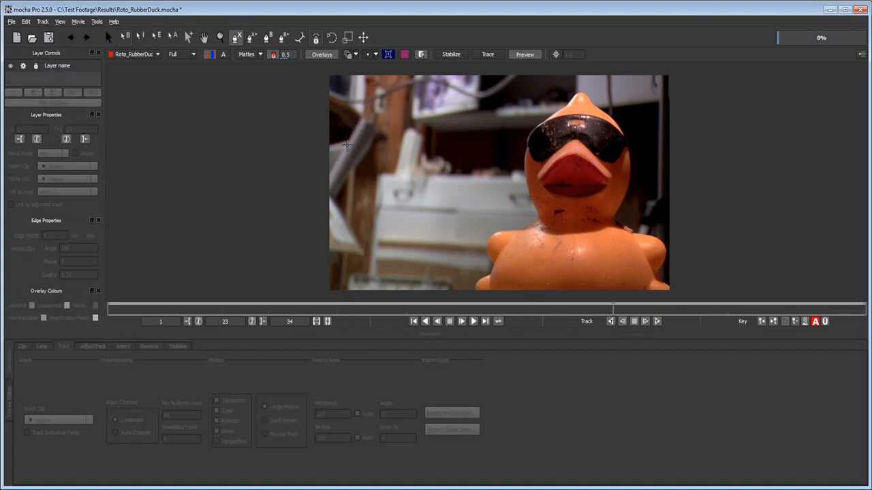
pyautogui.press('x')
pyautogui.moveTo(348, 136); pyautogui.dragTo(345, 138)
pyautogui.click(360, 133)
pyautogui.click(353, 169)
pyautogui.rightClick(365, 158)
pyautogui.hotkey('ctrl', 'z')
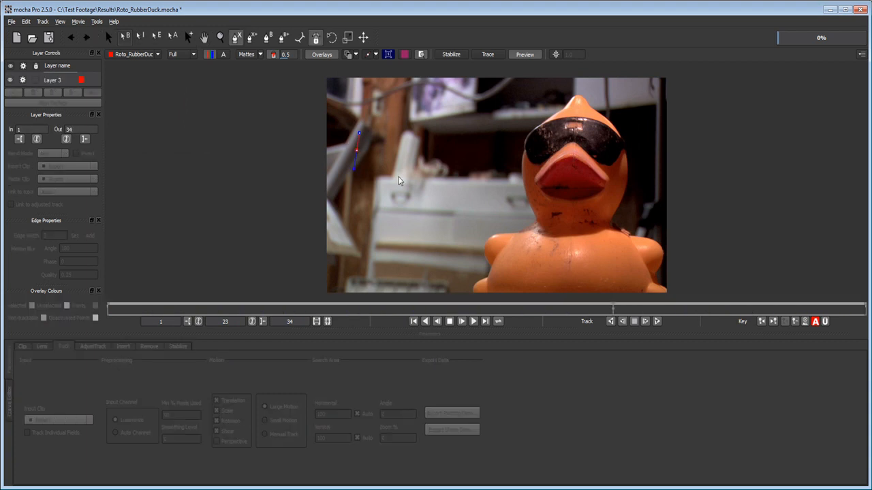
# Step: Draw a new X-spline from outside the frame edge up the left edge of the blurred slanted grey bar to its tip
pyautogui.press('z')
pyautogui.moveTo(350, 156); pyautogui.dragTo(347, 107)
pyautogui.moveTo(397, 198); pyautogui.dragTo(382, 146)
pyautogui.press('x')
pyautogui.moveTo(375, 115); pyautogui.dragTo(382, 147)
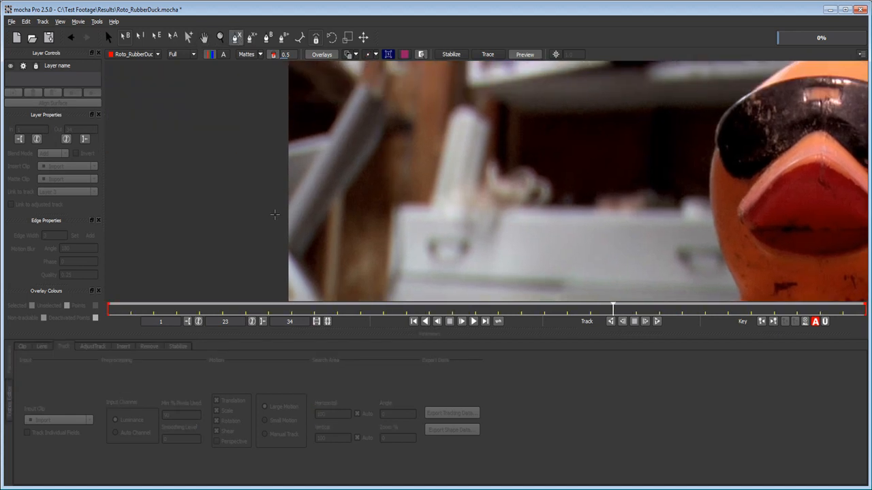
pyautogui.click(278, 218)
pyautogui.click(309, 162)
pyautogui.click(301, 177)
pyautogui.click(345, 100)
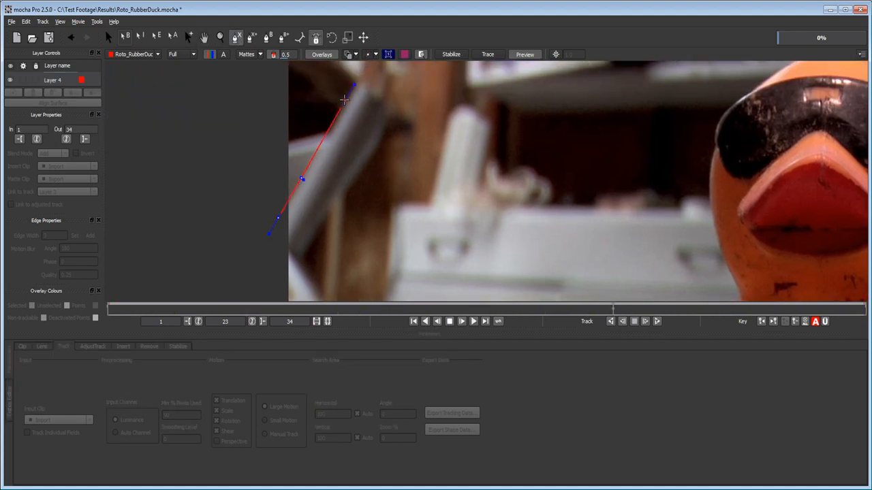
pyautogui.click(364, 86)
pyautogui.rightClick(372, 101)
pyautogui.rightClick(365, 86)
pyautogui.click(362, 87)
pyautogui.click(360, 85)
pyautogui.hotkey('ctrl', 'z')
# Step: Continue the spline down the bar's right edge, close the shape, and pull its lowest point down and outward beyond the frame edge
pyautogui.click(384, 104)
pyautogui.click(389, 125)
pyautogui.click(368, 162)
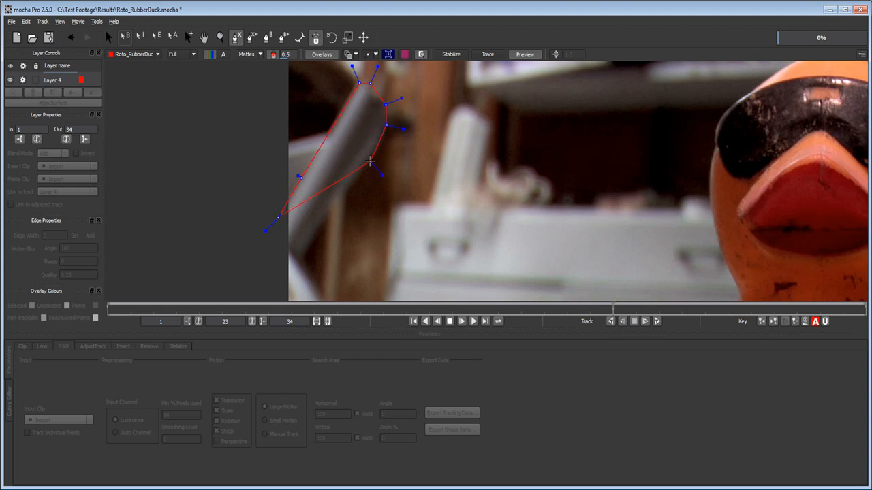
pyautogui.click(295, 253)
pyautogui.click(295, 265)
pyautogui.rightClick(282, 243)
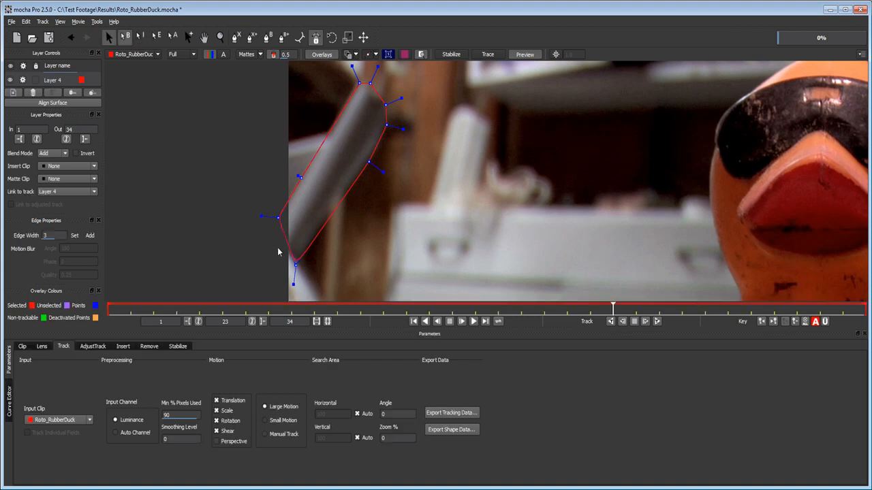
pyautogui.moveTo(296, 265); pyautogui.dragTo(286, 275)
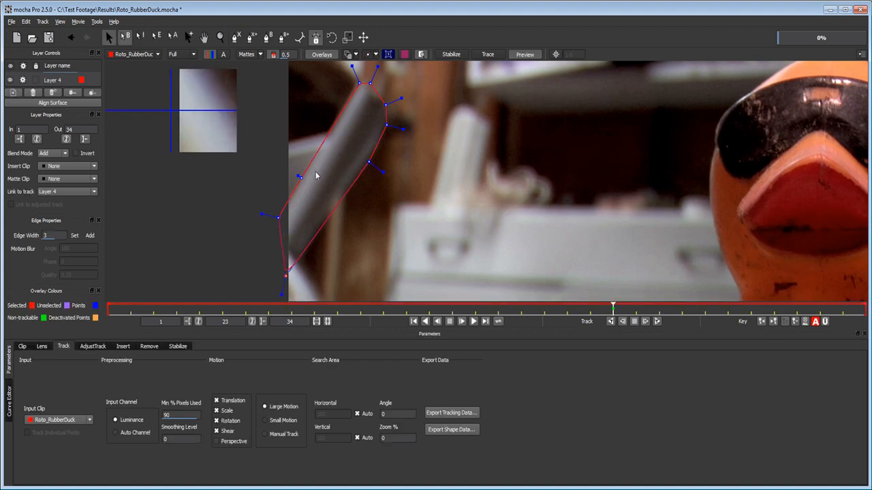
# Step: Turn off Autokey and track Layer 4 from frame 23 forward to frame 34 and backward to frame 1
pyautogui.moveTo(316, 171); pyautogui.dragTo(266, 189)
pyautogui.press('Left')
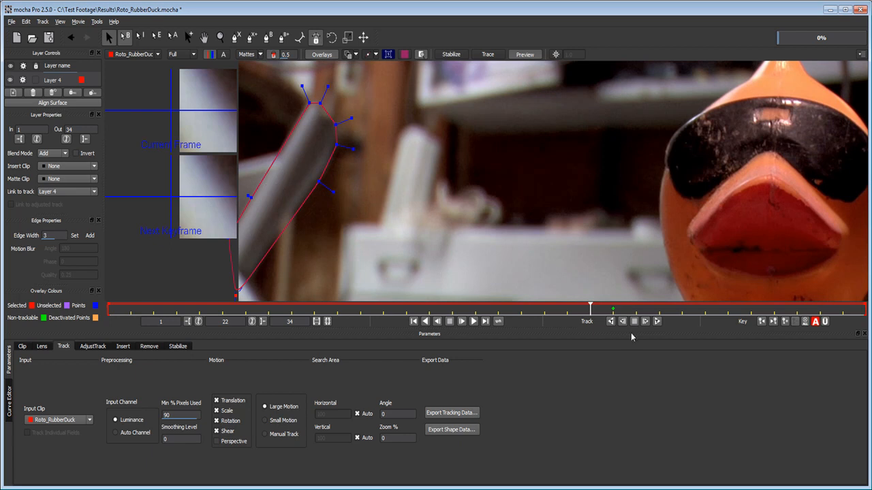
pyautogui.click(816, 322)
pyautogui.moveTo(591, 309); pyautogui.dragTo(611, 305)
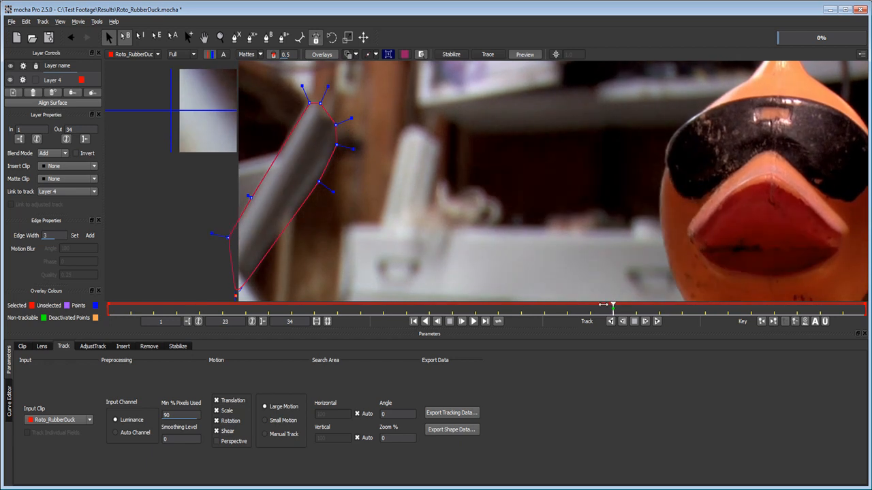
pyautogui.click(657, 321)
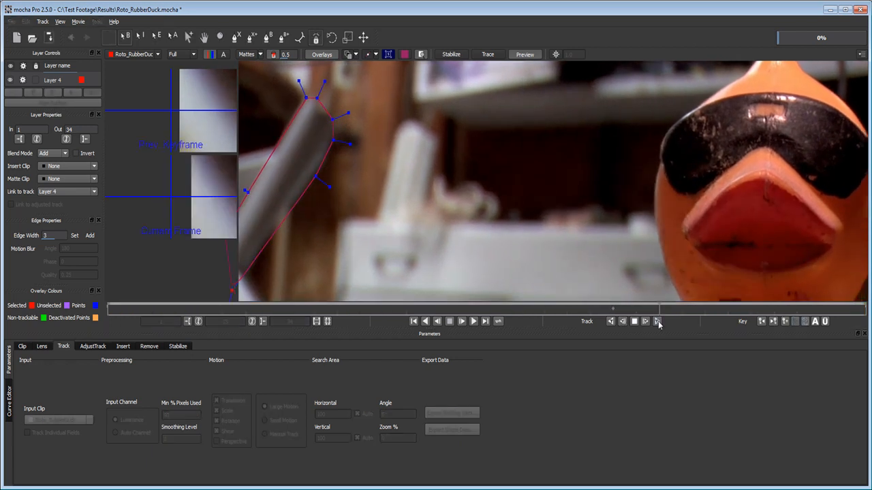
pyautogui.press('Escape')
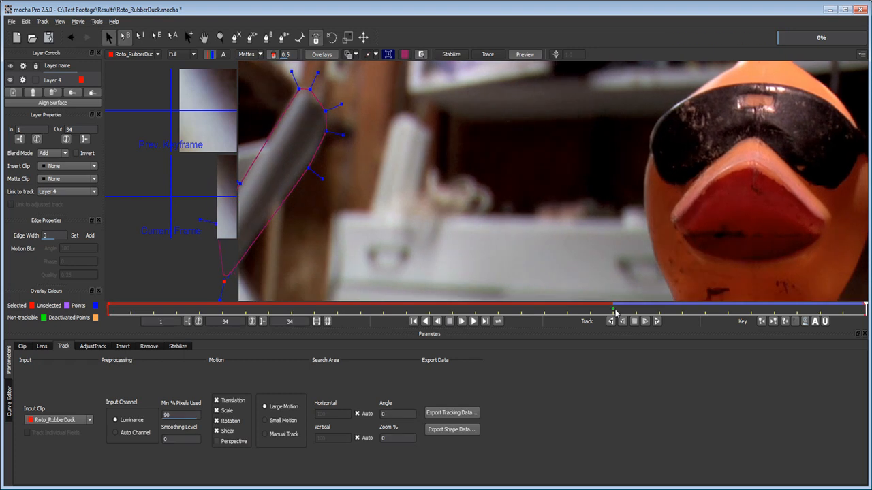
pyautogui.moveTo(865, 311); pyautogui.dragTo(613, 310)
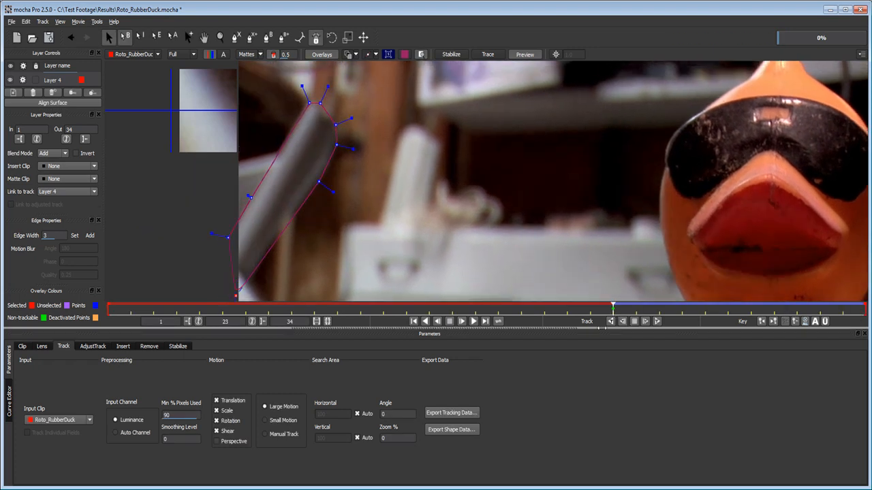
pyautogui.click(623, 322)
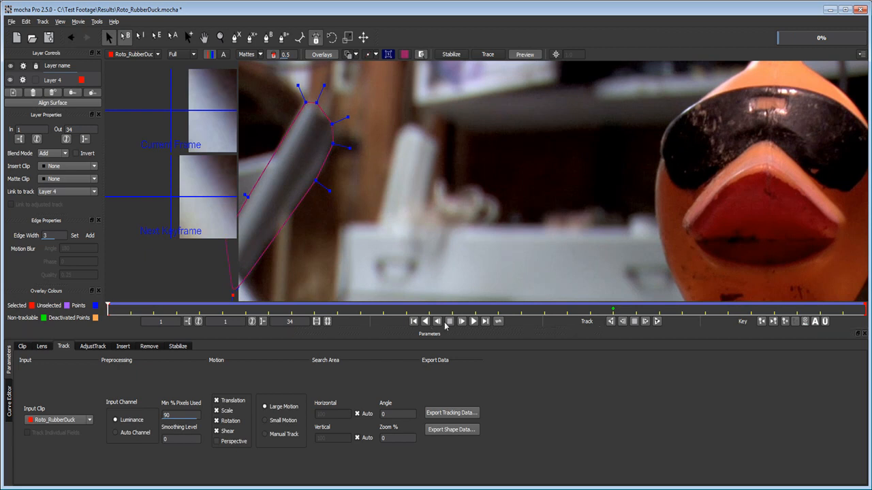
# Step: Copy the selected layer's shape to the clipboard in the mocha shape data for AE format
pyautogui.click(438, 432)
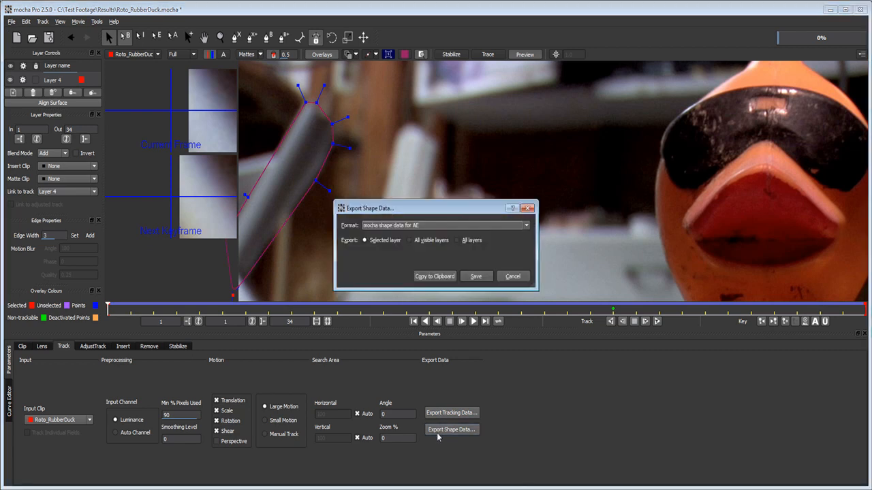
pyautogui.click(403, 225)
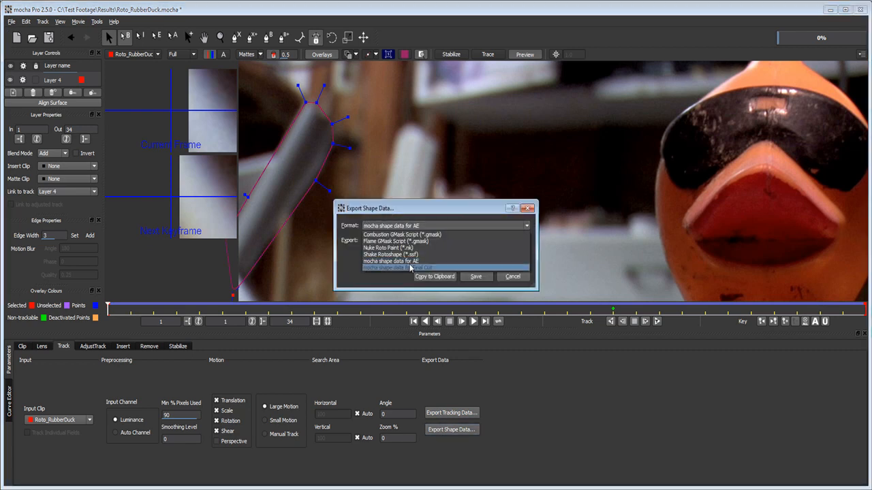
pyautogui.click(409, 261)
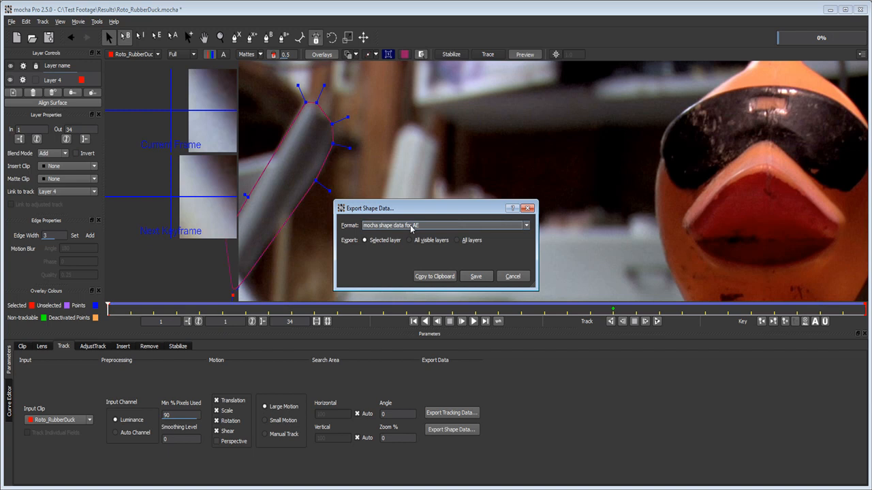
pyautogui.click(433, 276)
# Step: Switch to After Effects, search the effects for mocha, and create a white solid named Shape
pyautogui.hotkey('alt', 'Tab')
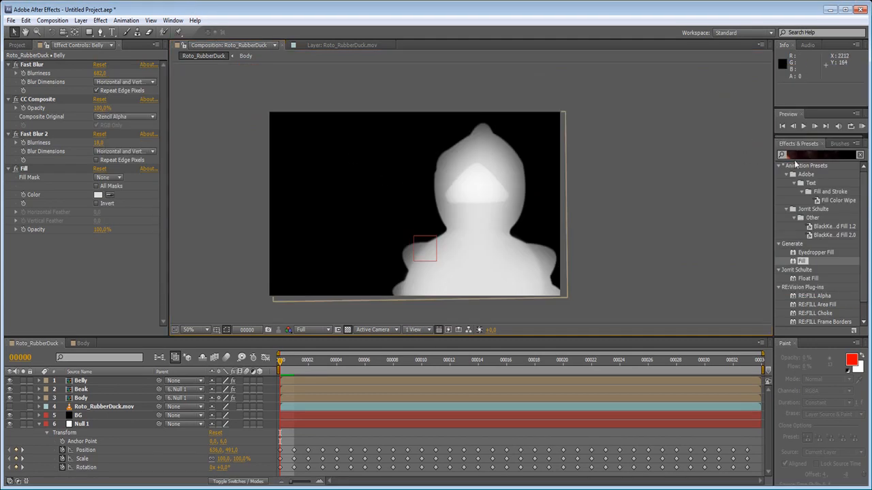
pyautogui.moveTo(804, 154); pyautogui.dragTo(750, 153)
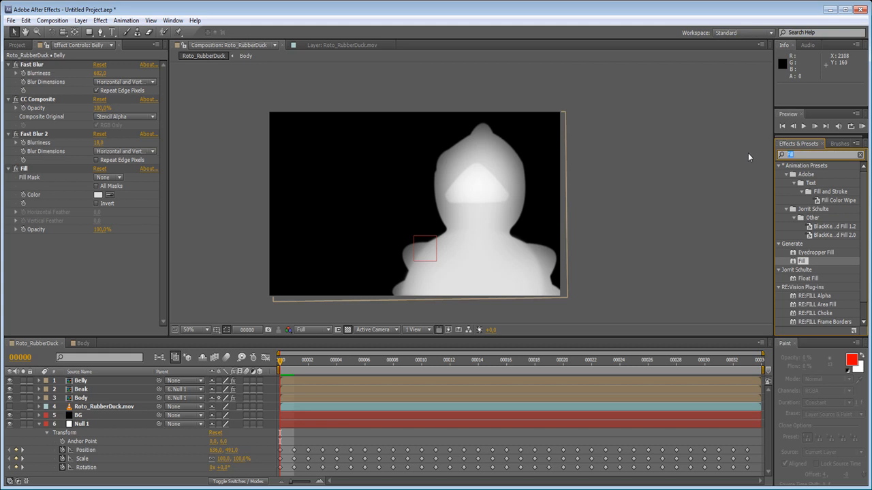
pyautogui.write('mocha')
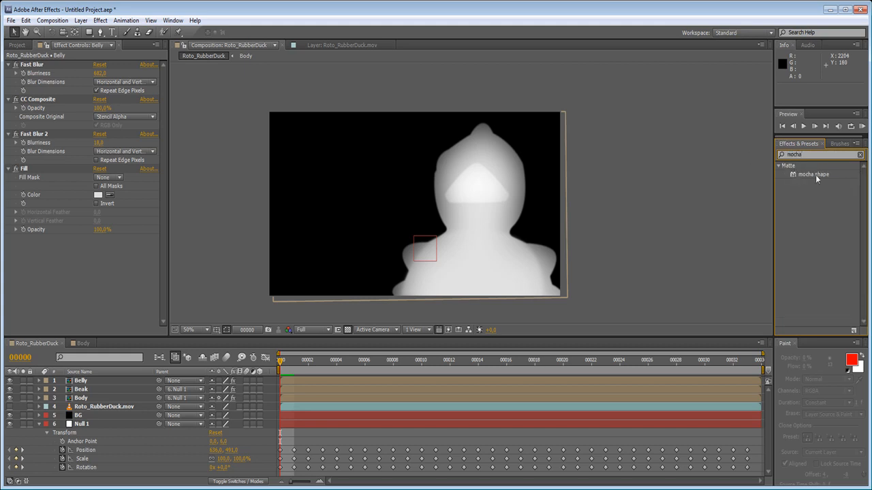
pyautogui.hotkey('ctrl', 'y')
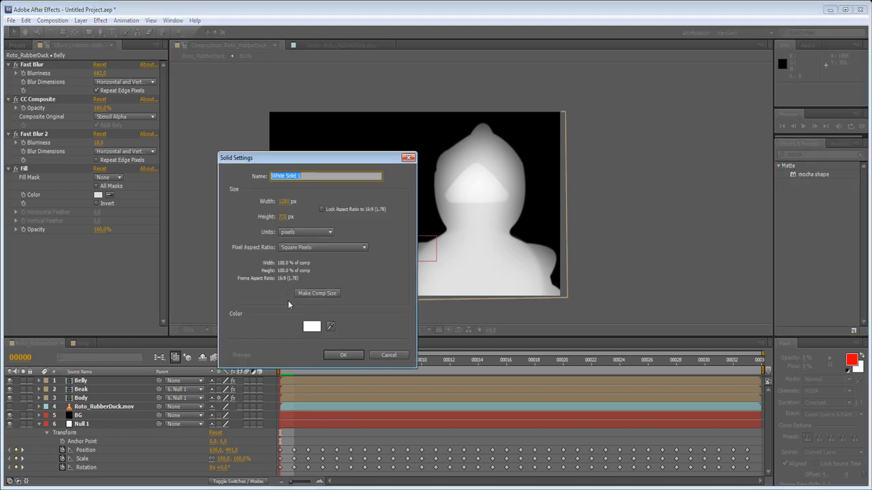
pyautogui.write('Shape')
pyautogui.press('Return')
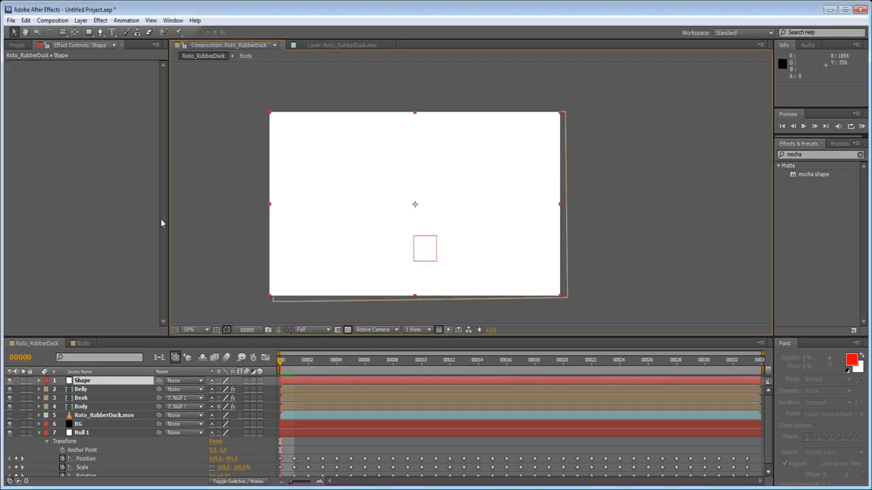
# Step: Apply the mocha shape effect to the Shape solid and paste the copied Layer 4 shape data into it
pyautogui.click(810, 176)
pyautogui.moveTo(809, 176); pyautogui.dragTo(156, 82)
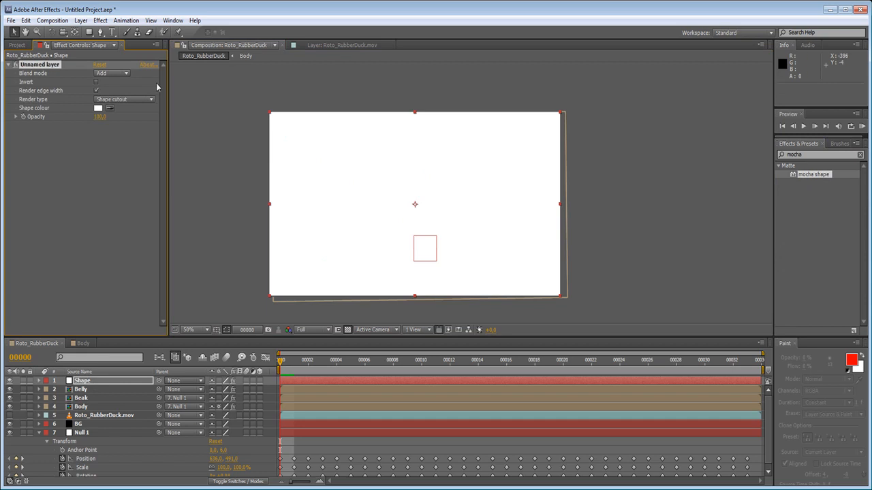
pyautogui.hotkey('ctrl', 'v')
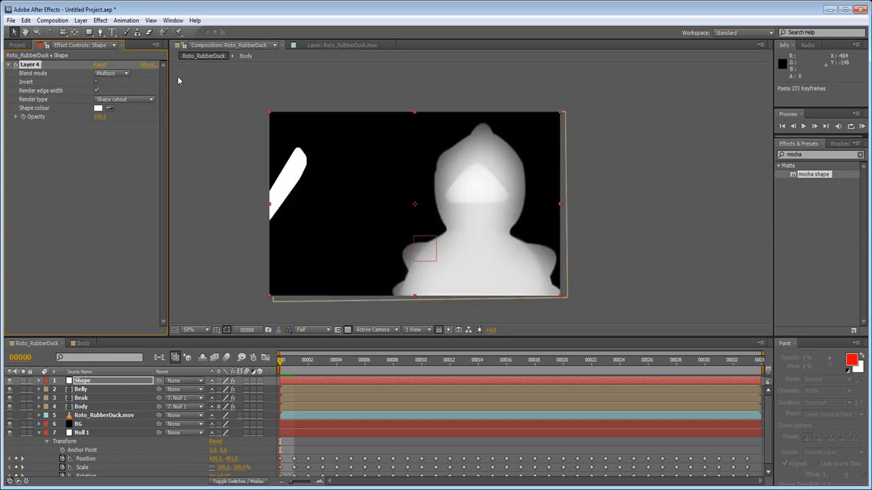
pyautogui.scroll(1, 263, 149)
pyautogui.press('space')
pyautogui.moveTo(246, 134); pyautogui.dragTo(447, 216)
pyautogui.moveTo(329, 220); pyautogui.dragTo(364, 150)
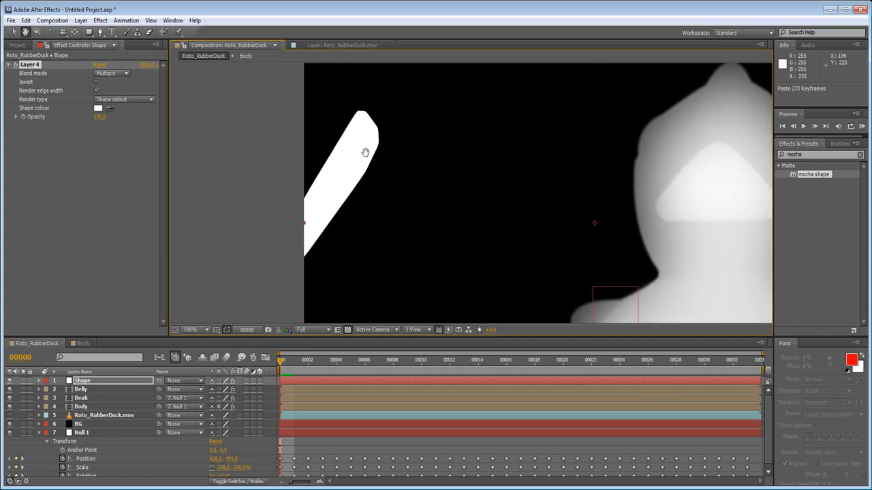
# Step: Pre-compose the Shape layer as BG element, moving all attributes into the new composition
pyautogui.moveTo(288, 367); pyautogui.dragTo(396, 334)
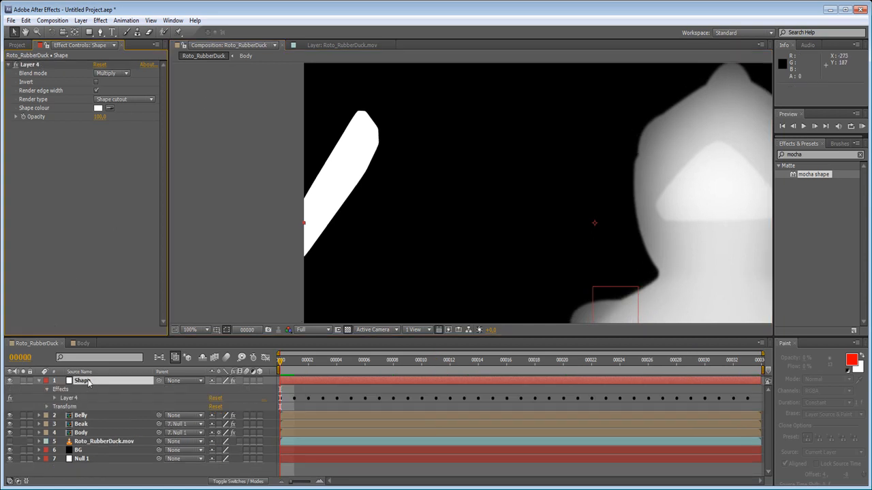
pyautogui.hotkey('ctrl', 'shift', 'c')
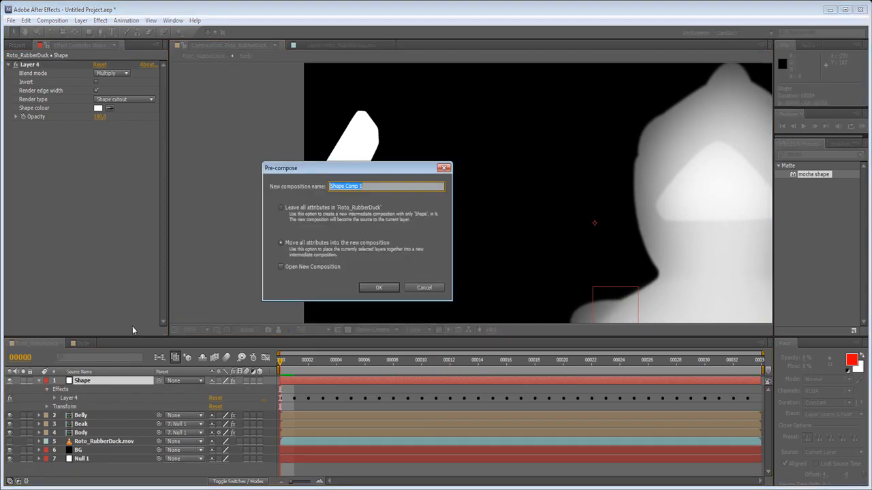
pyautogui.write('BG element')
pyautogui.click(378, 288)
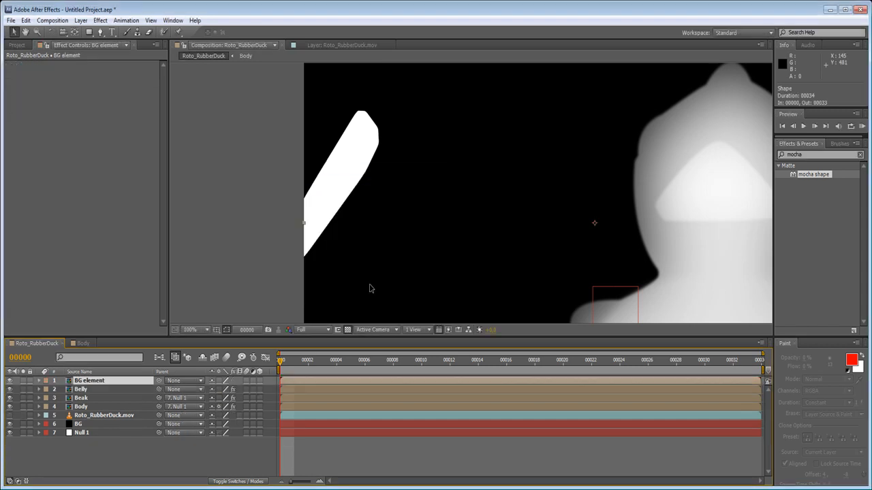
# Step: Copy all of the Belly layer's effects and paste them onto the BG element layer
pyautogui.click(818, 155)
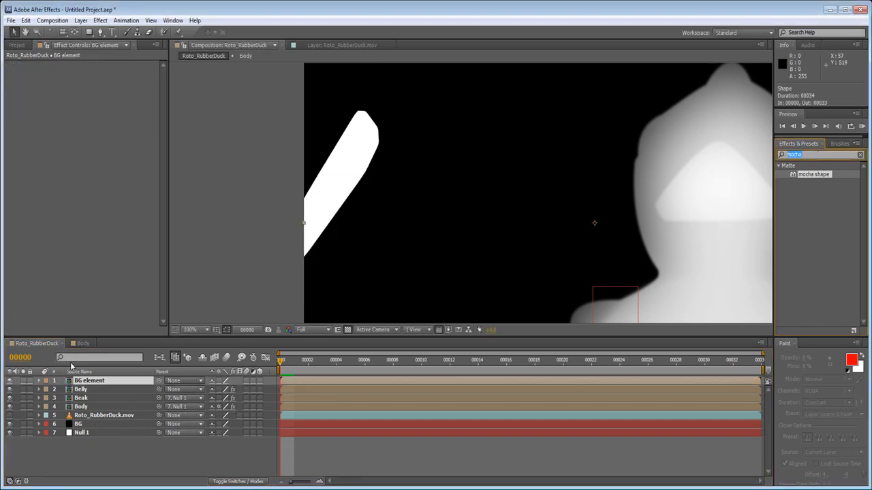
pyautogui.click(81, 389)
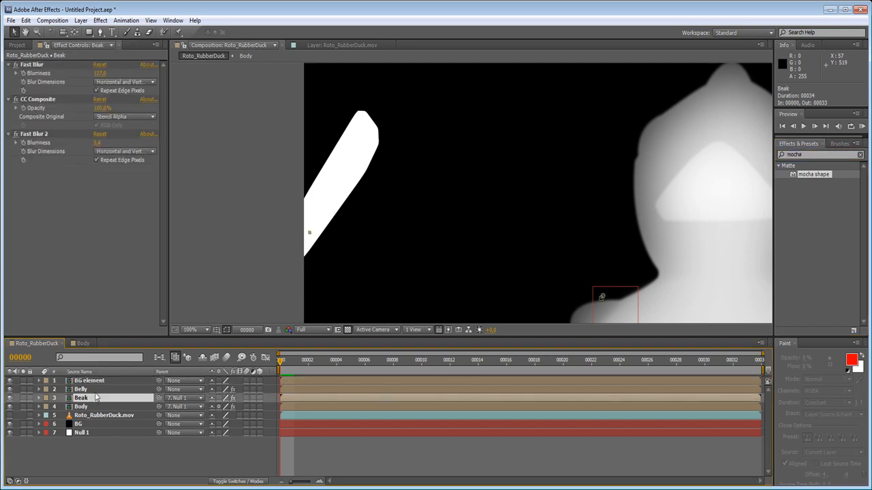
pyautogui.click(70, 285)
pyautogui.hotkey('ctrl', 'a')
pyautogui.hotkey('ctrl', 'c')
pyautogui.hotkey('ctrl', 'Up')
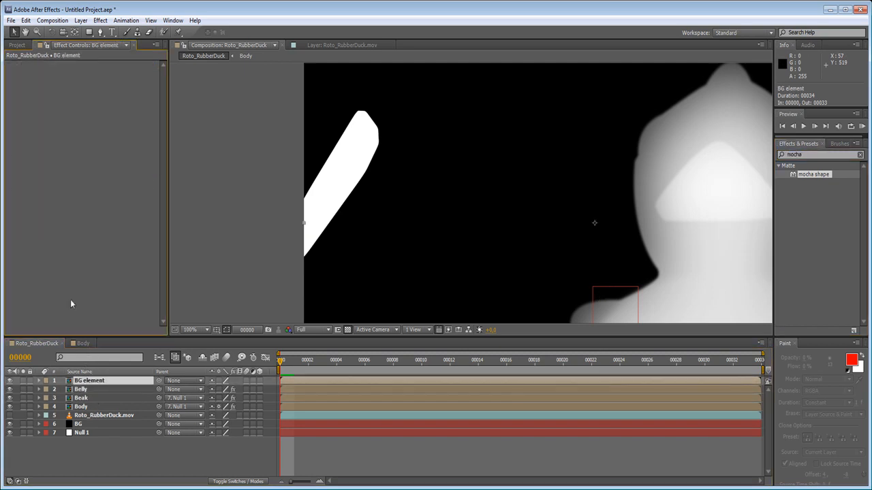
pyautogui.hotkey('ctrl', 'v')
pyautogui.click(95, 177)
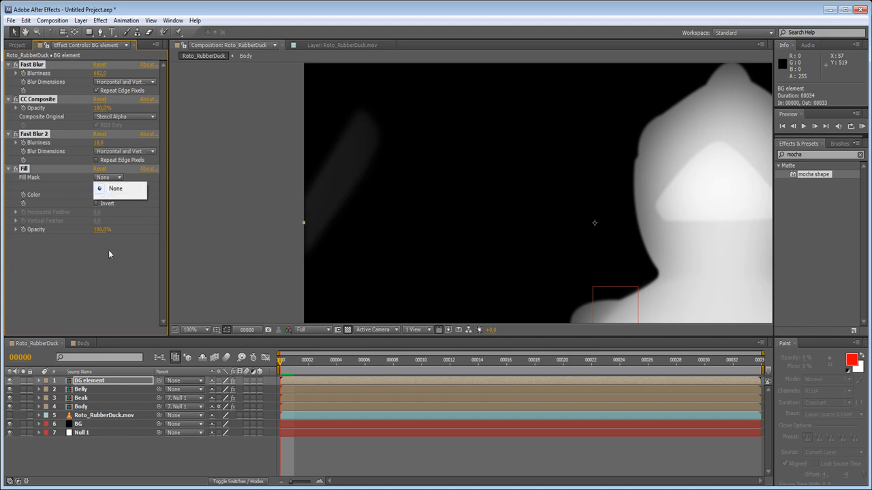
pyautogui.click(122, 311)
# Step: Set the Blurriness of both Fast Blur and Fast Blur 2 on BG element to 0
pyautogui.moveTo(99, 74); pyautogui.dragTo(4, 75)
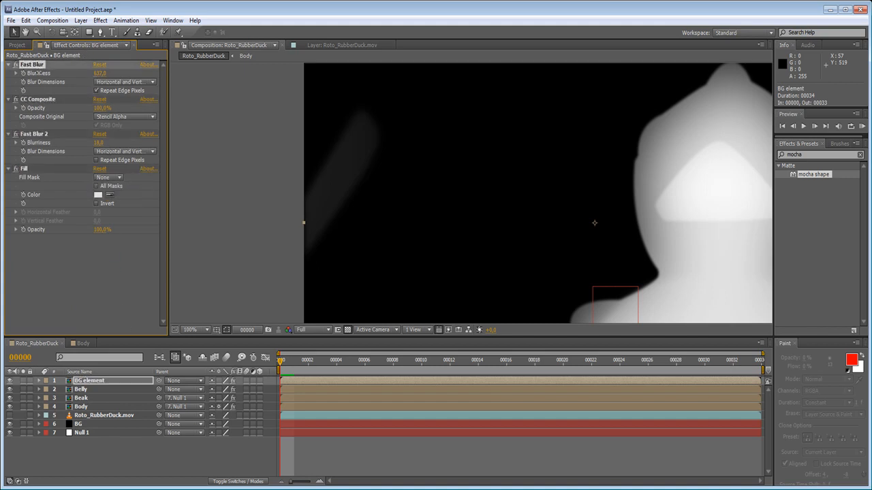
pyautogui.click(100, 74)
pyautogui.write('0')
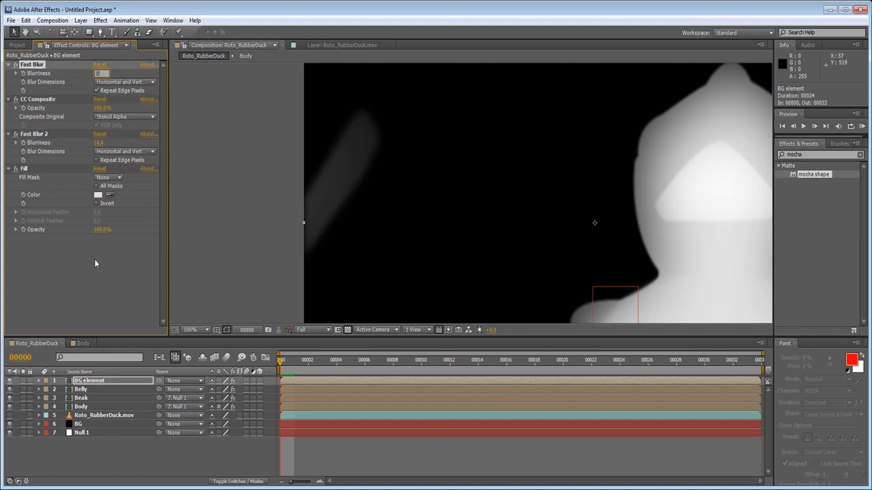
pyautogui.click(97, 256)
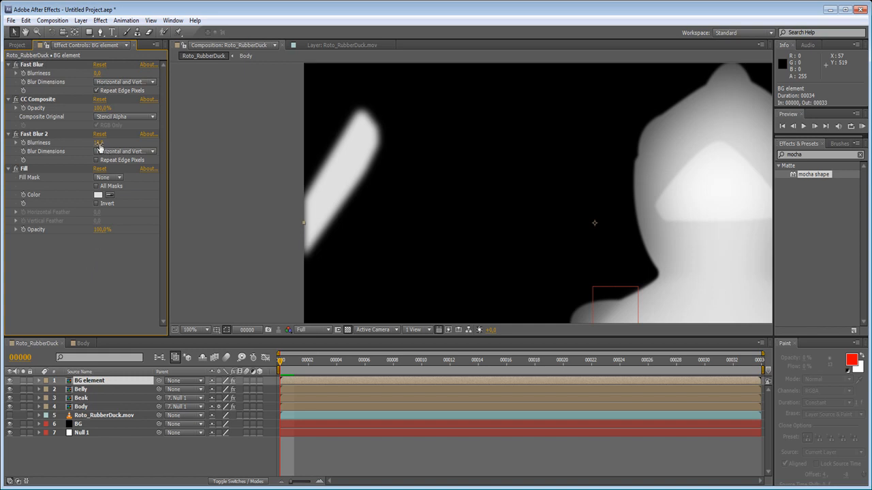
pyautogui.moveTo(99, 143); pyautogui.dragTo(61, 142)
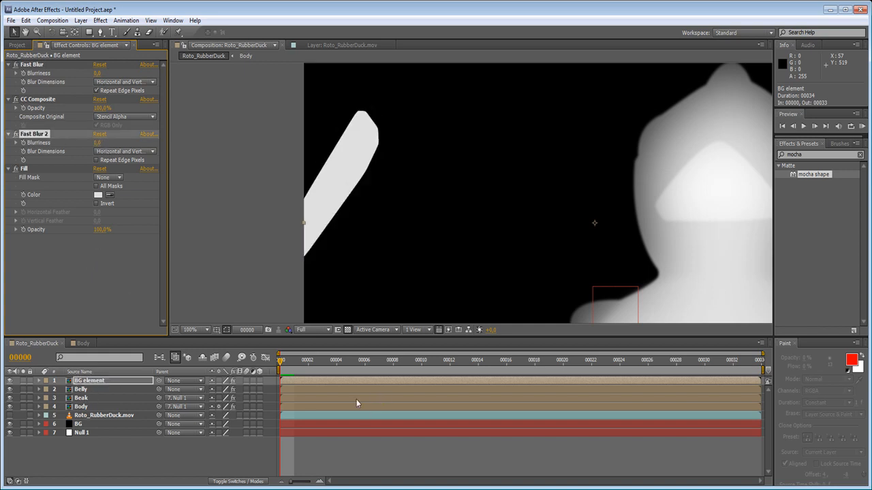
# Step: Show the Roto_RubberDuck.mov layer and lower the BG element layer's opacity to 7%
pyautogui.click(10, 415)
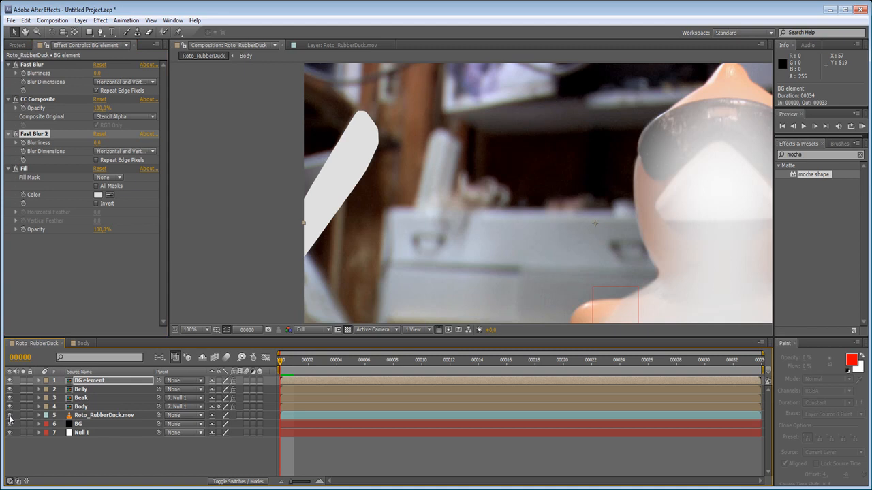
pyautogui.press('t')
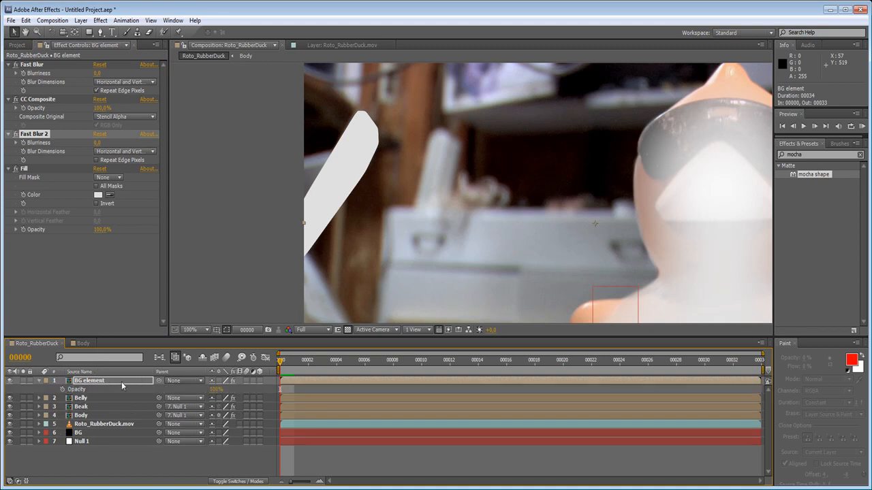
pyautogui.moveTo(215, 389); pyautogui.dragTo(162, 390)
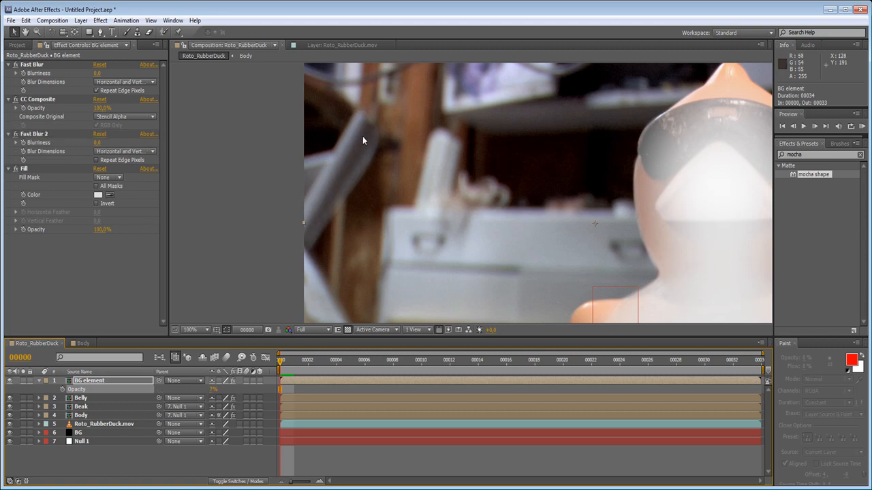
# Step: On BG element, set Fast Blur 2 Blurriness to 17, restore the opacity to 100%, and set Fast Blur Blurriness to 80
pyautogui.click(97, 143)
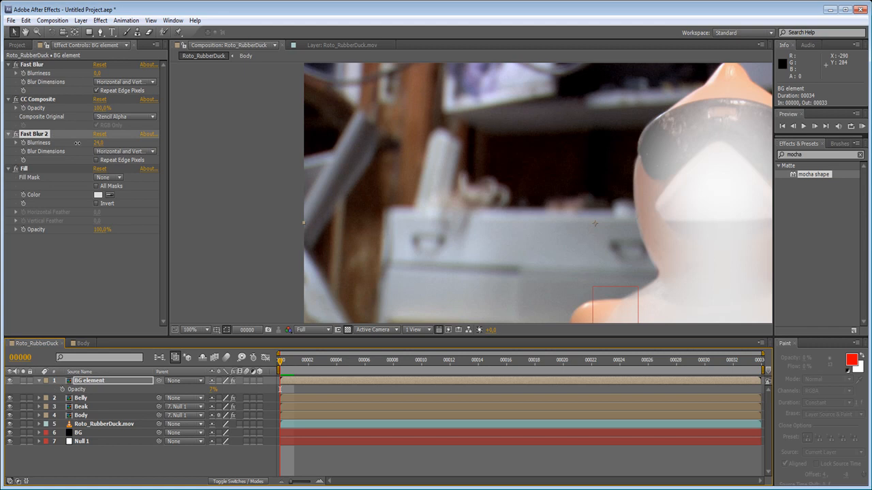
pyautogui.moveTo(74, 144); pyautogui.dragTo(73, 144)
pyautogui.moveTo(211, 390); pyautogui.dragTo(275, 387)
pyautogui.moveTo(97, 73); pyautogui.dragTo(129, 71)
# Step: Hide the Roto_RubberDuck.mov layer and enable Repeat Edge Pixels for Fast Blur 2 on BG element
pyautogui.click(10, 439)
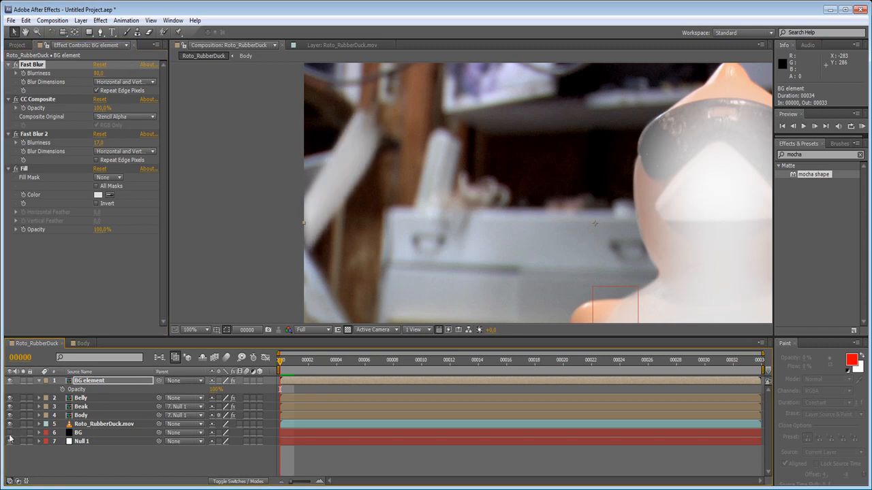
pyautogui.click(9, 424)
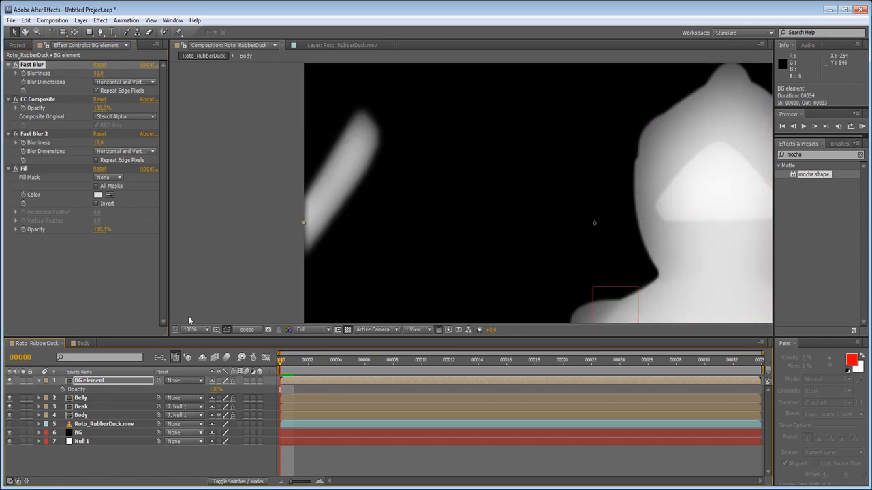
pyautogui.click(97, 160)
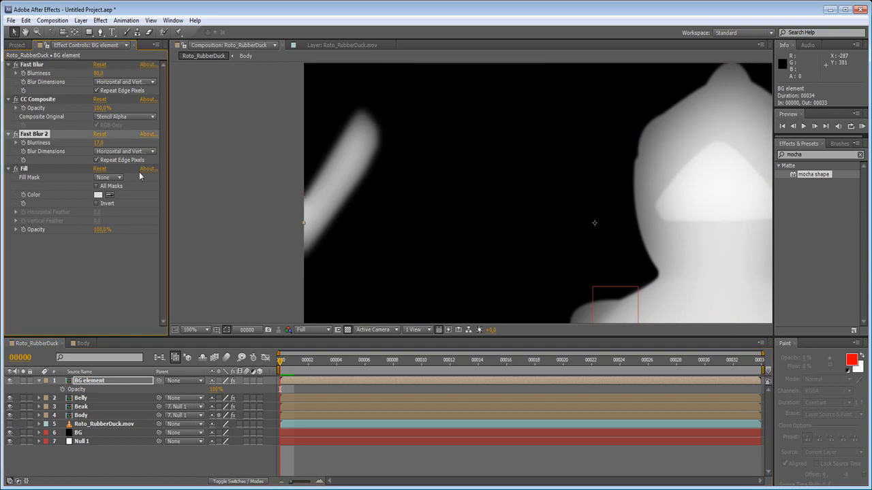
# Step: Set the Fill effect's color on BG element to the dark grey 181818
pyautogui.click(97, 195)
pyautogui.moveTo(193, 358)
pyautogui.mouseDown()
pyautogui.moveTo(129, 467)
pyautogui.moveTo(125, 450)
pyautogui.moveTo(121, 457)
pyautogui.mouseUp()
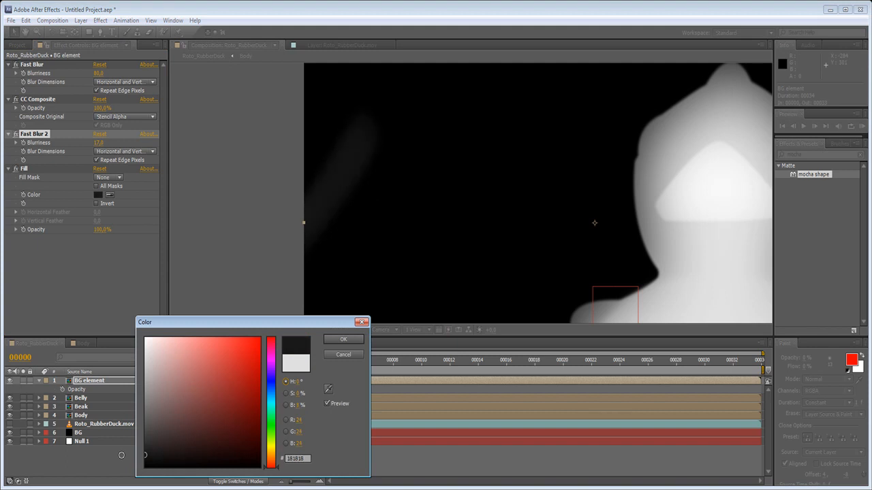
pyautogui.click(342, 339)
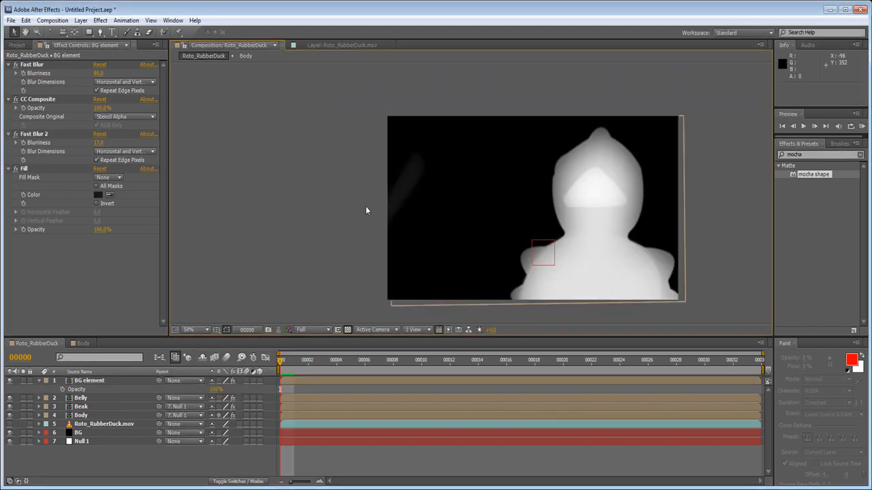
# Step: Play back and scrub the composition to frame 33 to check how the depth mattes move together
pyautogui.press('space')
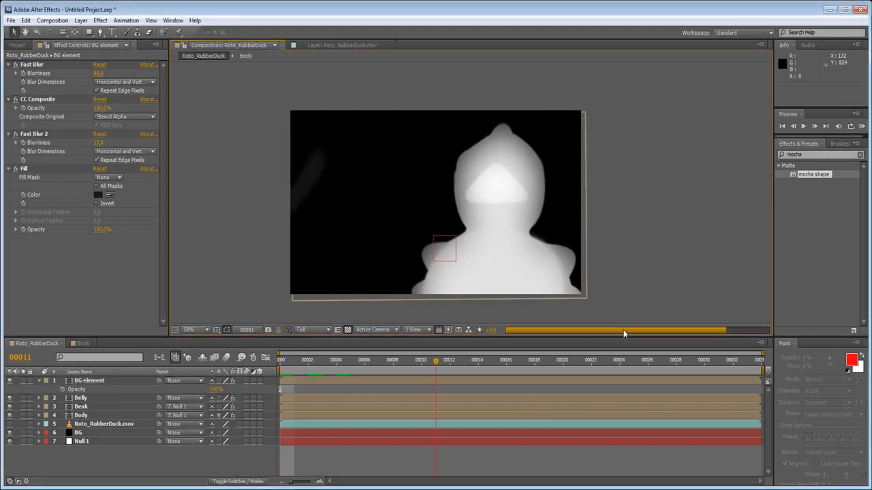
pyautogui.moveTo(525, 338); pyautogui.dragTo(173, 331)
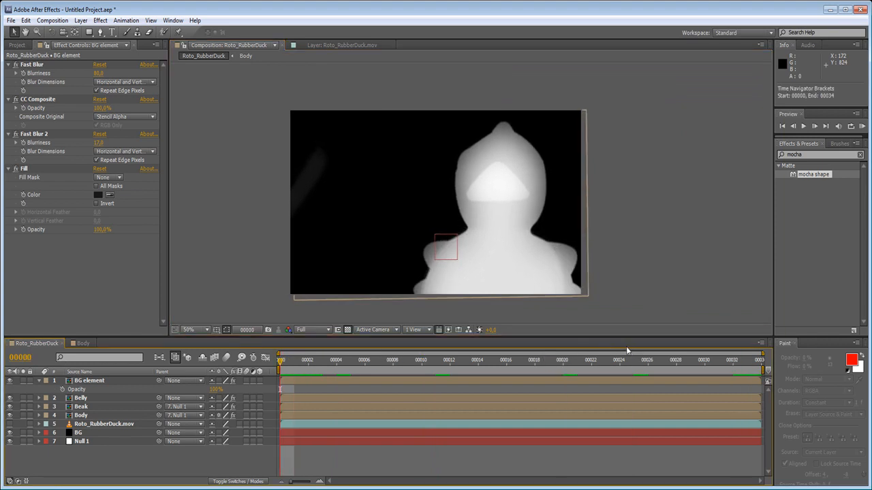
pyautogui.moveTo(622, 360); pyautogui.dragTo(807, 339)
# Step: Parent the Belly layer to Null 1
pyautogui.scroll(1, 515, 230)
pyautogui.moveTo(513, 230); pyautogui.dragTo(508, 155)
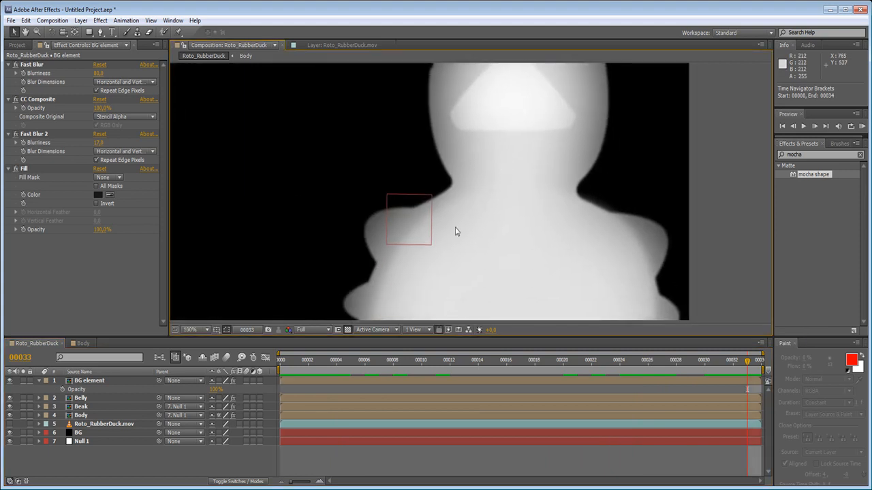
pyautogui.click(83, 398)
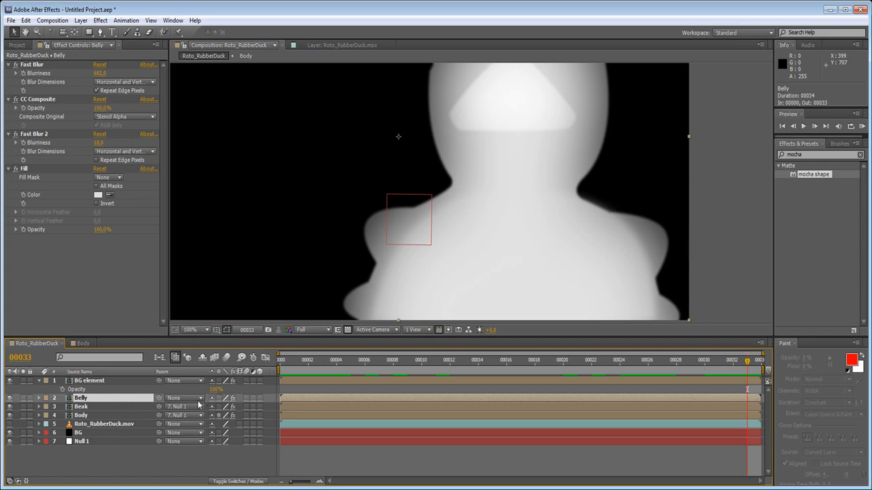
pyautogui.moveTo(160, 399); pyautogui.dragTo(90, 444)
# Step: Scrub through the timeline to examine the background element and the duck mattes across the whole shot
pyautogui.moveTo(233, 235); pyautogui.dragTo(334, 256)
pyautogui.moveTo(242, 86); pyautogui.dragTo(248, 141)
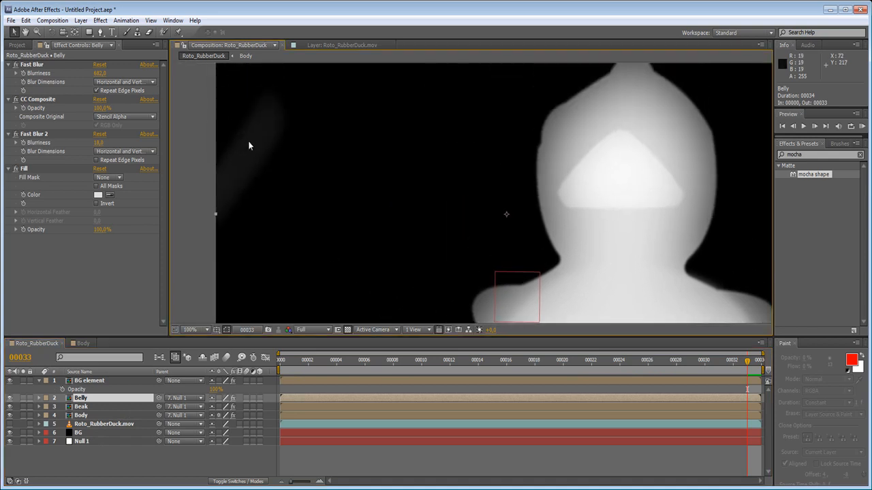
pyautogui.moveTo(285, 362); pyautogui.dragTo(539, 362)
pyautogui.scroll(-1, 587, 253)
pyautogui.moveTo(417, 362); pyautogui.dragTo(490, 371)
pyautogui.moveTo(313, 374); pyautogui.dragTo(754, 359)
# Step: Rename the Roto_RubberDuck composition in the project to Depth Matte
pyautogui.click(154, 293)
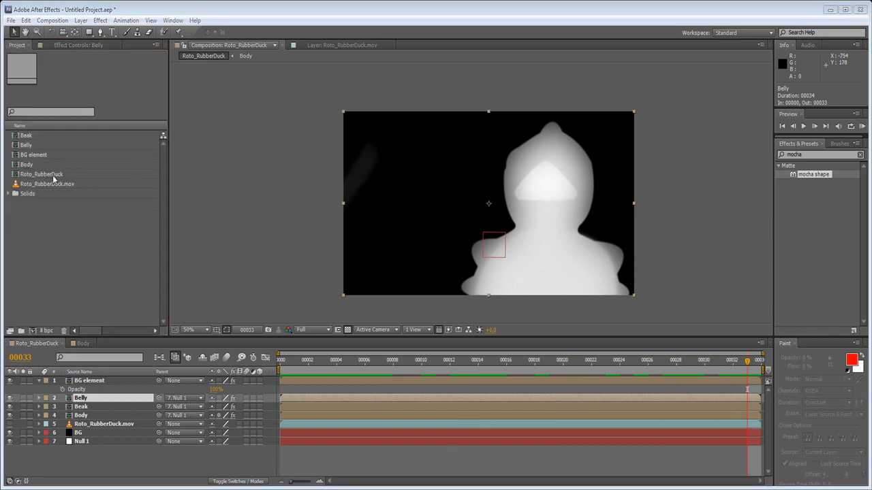
pyautogui.click(44, 174)
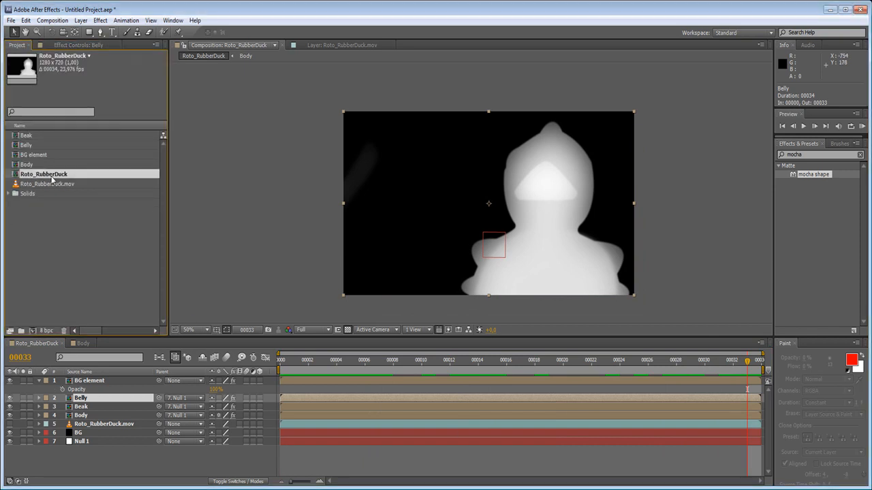
pyautogui.press('Return')
pyautogui.write('Depth M')
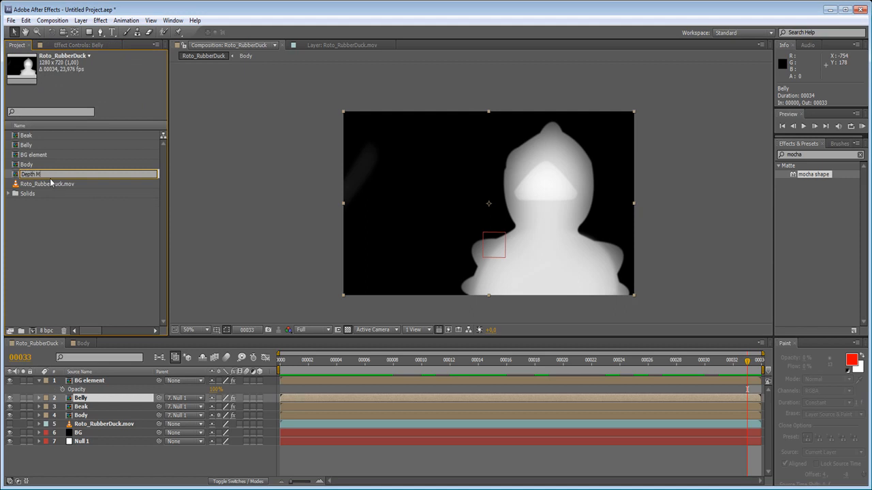
pyautogui.write('atte')
pyautogui.press('Return')
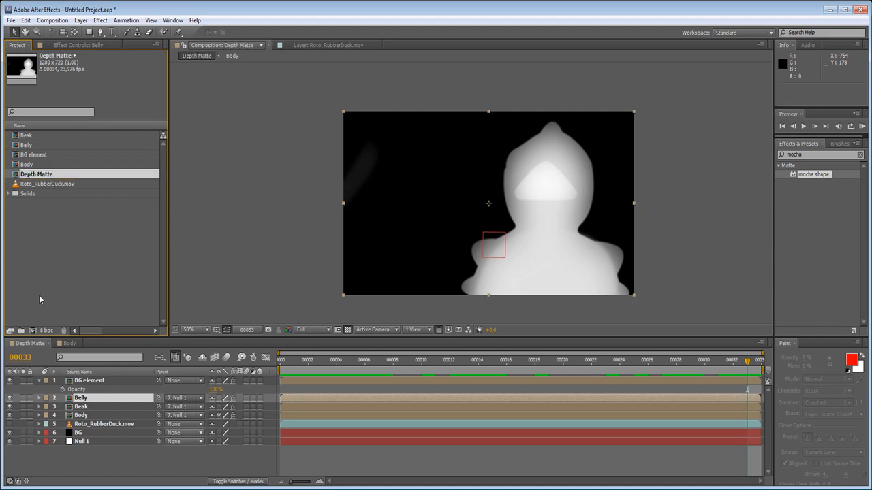
# Step: Create a new project folder named Mette Elements
pyautogui.click(23, 332)
pyautogui.write('Mette Elem')
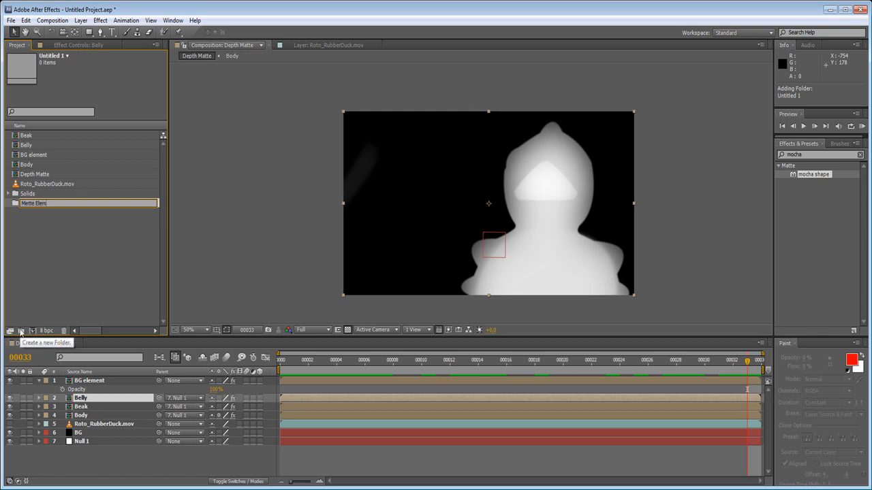
pyautogui.write('ents')
pyautogui.press('Return')
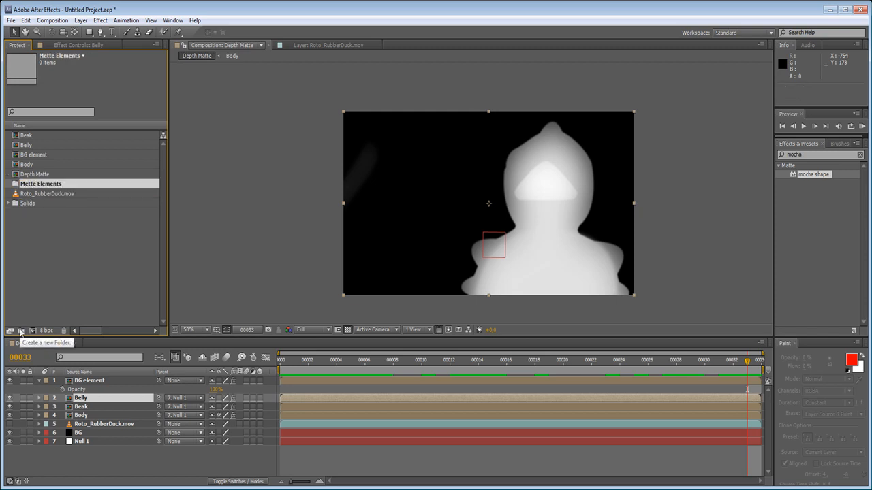
# Step: Move the Beak, Belly, BG element and Body compositions into the Mette Elements folder
pyautogui.click(37, 164)
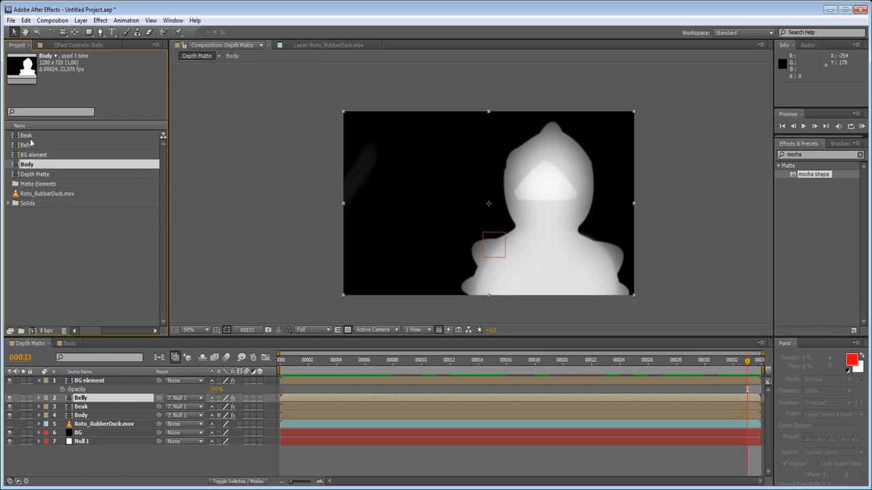
pyautogui.keyDown('ctrl'); pyautogui.click(32, 136); pyautogui.keyUp('ctrl')
pyautogui.keyDown('ctrl'); pyautogui.click(31, 146); pyautogui.keyUp('ctrl')
pyautogui.keyDown('ctrl'); pyautogui.click(32, 154); pyautogui.keyUp('ctrl')
pyautogui.moveTo(31, 145); pyautogui.dragTo(35, 186)
pyautogui.click(9, 145)
pyautogui.click(9, 145)
# Step: Correct the folder's name to Matte Elements
pyautogui.click(25, 146)
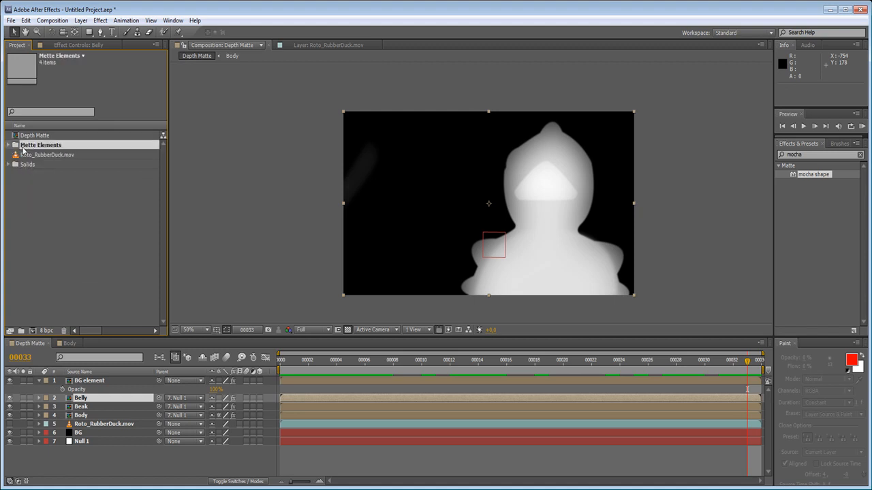
pyautogui.press('Return')
pyautogui.write('Matte Elements')
pyautogui.press('Return')
pyautogui.click(90, 249)
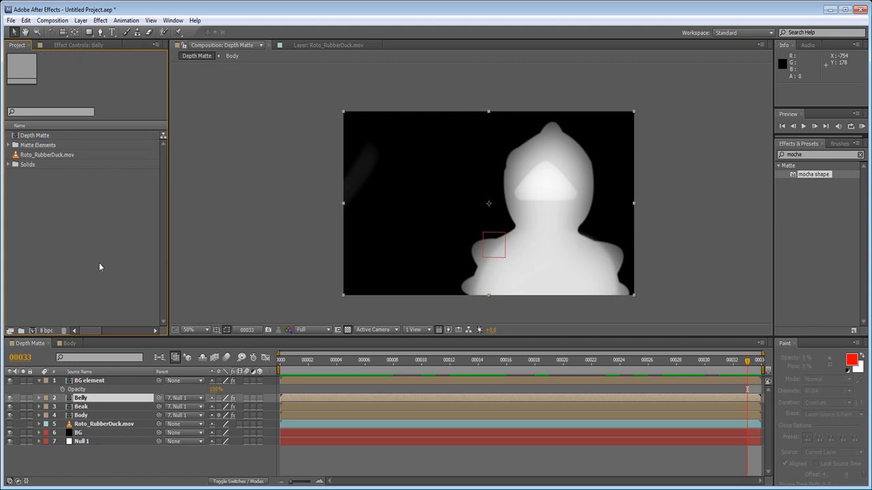
# Step: Create a new composition from the Roto_RubberDuck.mov footage and enlarge its viewer
pyautogui.moveTo(48, 157); pyautogui.dragTo(30, 333)
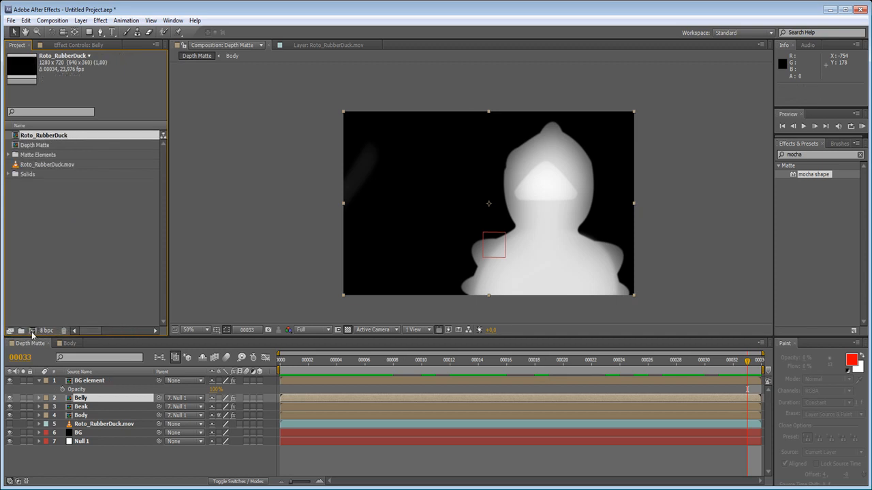
pyautogui.moveTo(328, 361); pyautogui.dragTo(172, 335)
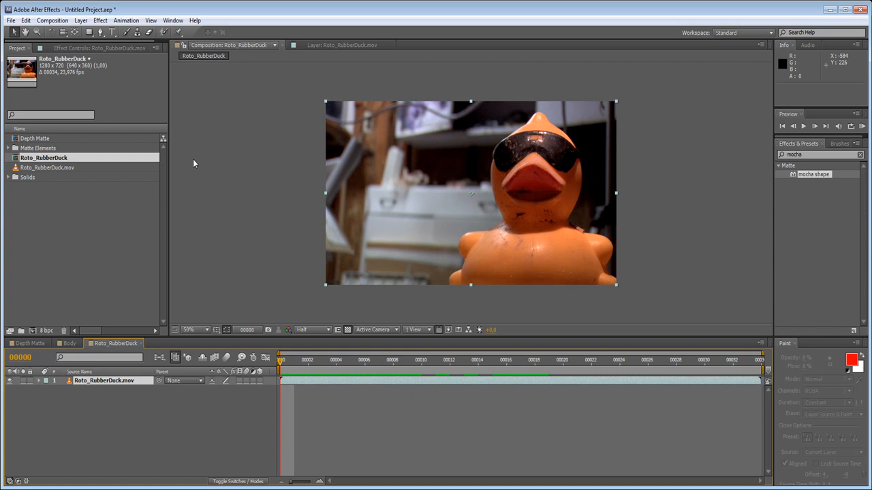
pyautogui.press('/')
pyautogui.moveTo(379, 337); pyautogui.dragTo(378, 402)
# Step: Find the DE_FreeFormAE effect, apply it to the Roto_RubberDuck.mov layer, and turn off its grid and controls display
pyautogui.moveTo(804, 176); pyautogui.dragTo(701, 165)
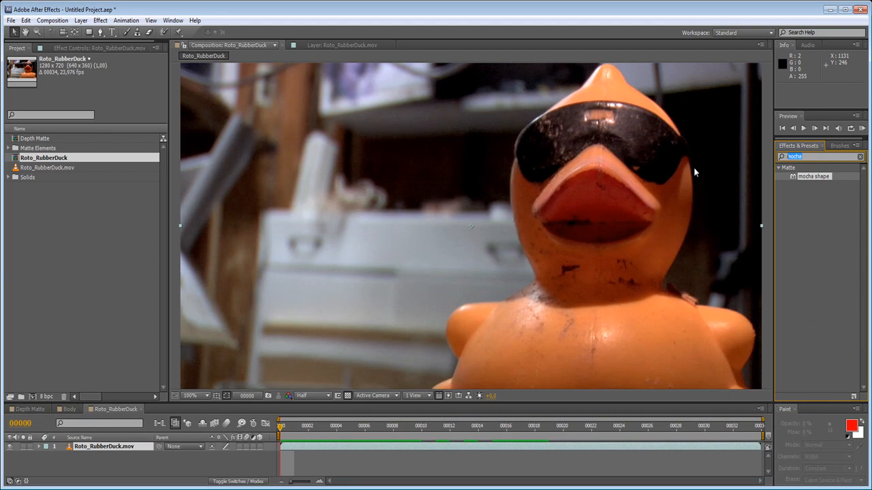
pyautogui.write('Free')
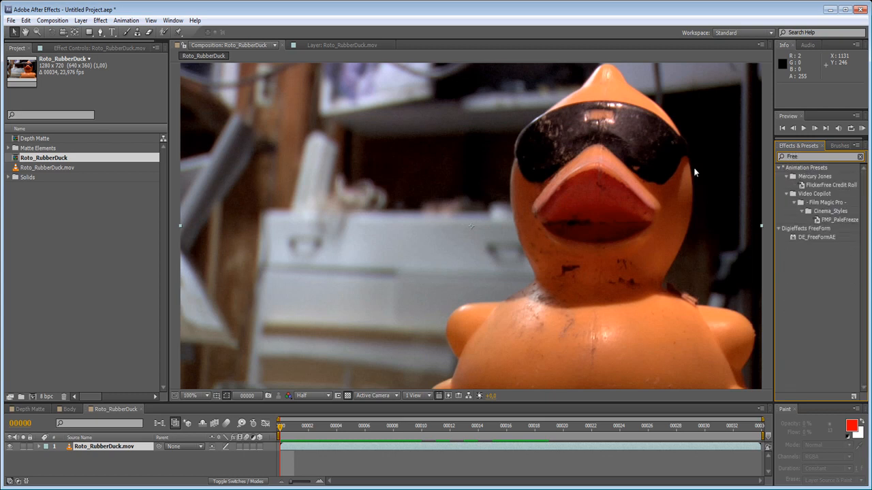
pyautogui.doubleClick(809, 237)
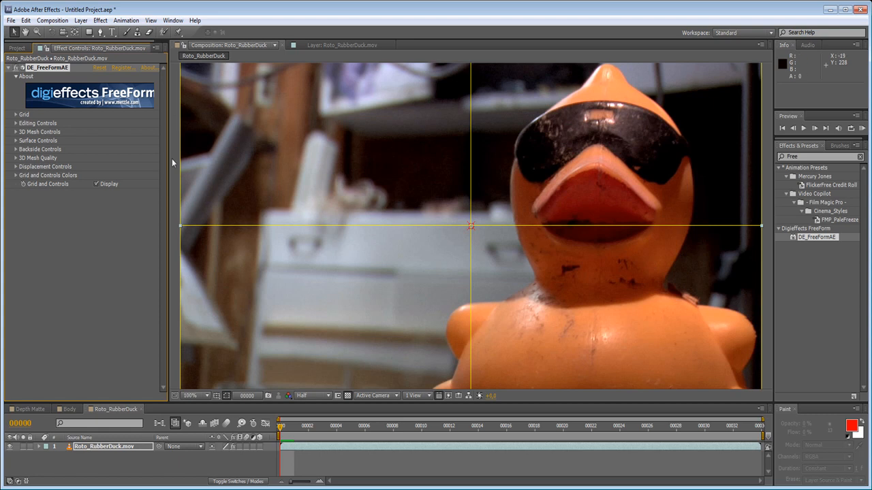
pyautogui.click(97, 184)
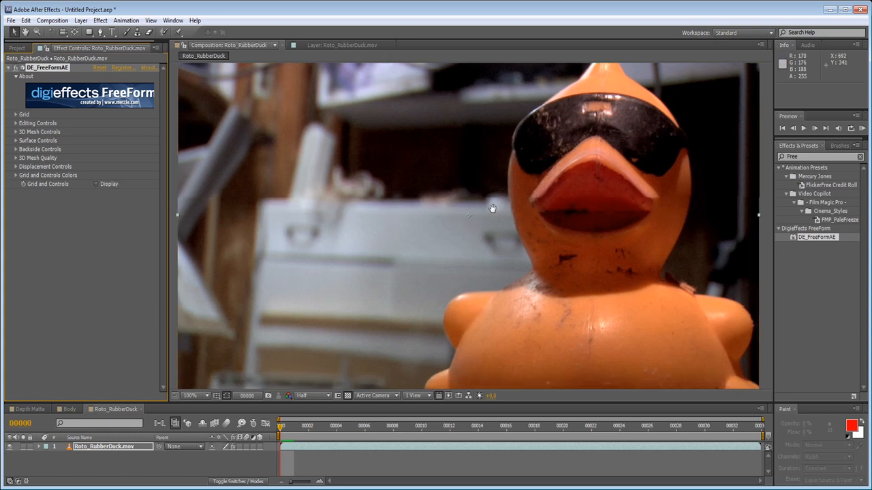
# Step: Add the Depth Matte composition below the footage layer in the Roto_RubberDuck composition and hide it
pyautogui.moveTo(413, 404); pyautogui.dragTo(419, 430)
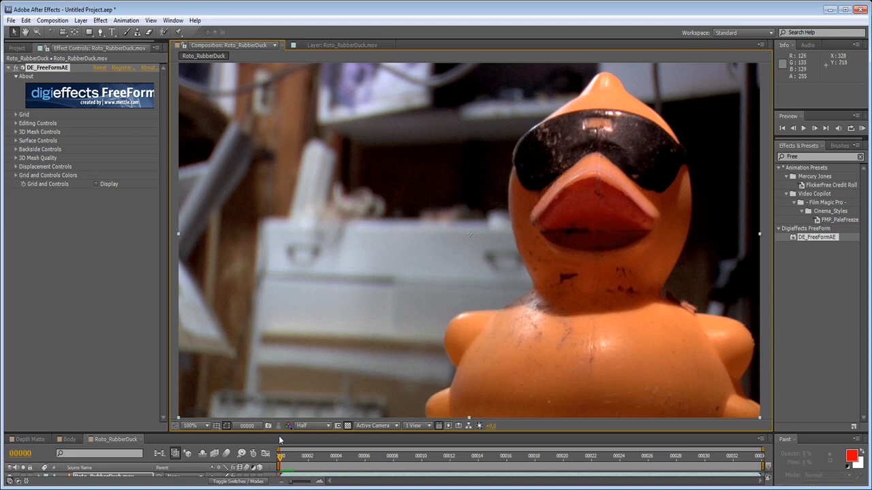
pyautogui.moveTo(274, 435); pyautogui.dragTo(274, 366)
pyautogui.click(17, 48)
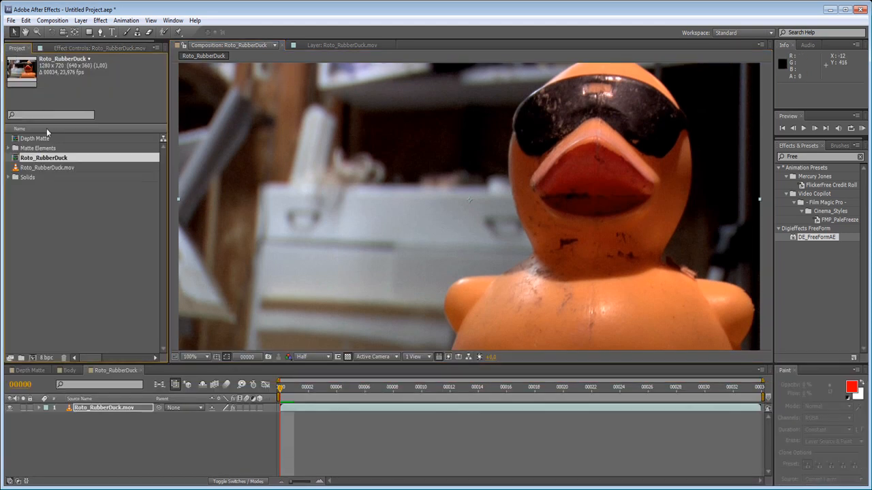
pyautogui.moveTo(43, 141); pyautogui.dragTo(109, 422)
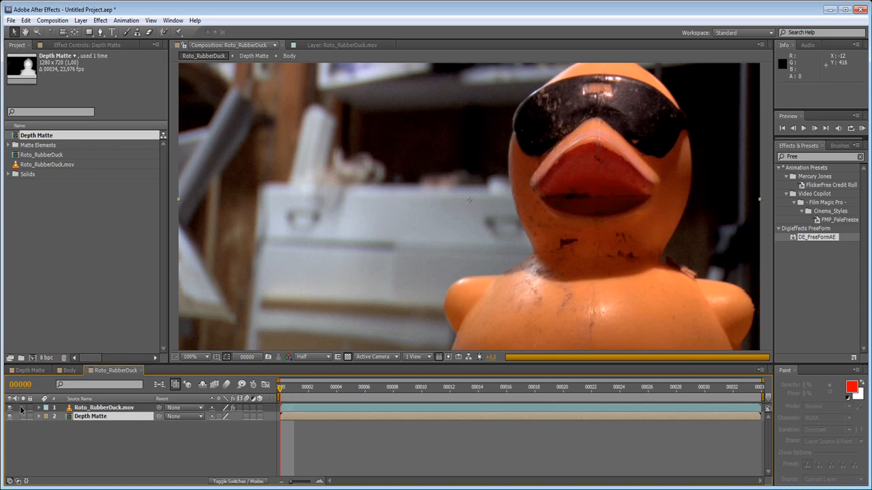
pyautogui.click(9, 417)
# Step: Add a two-node camera with the 50mm preset above the Roto_RubberDuck.mov layer
pyautogui.click(102, 408)
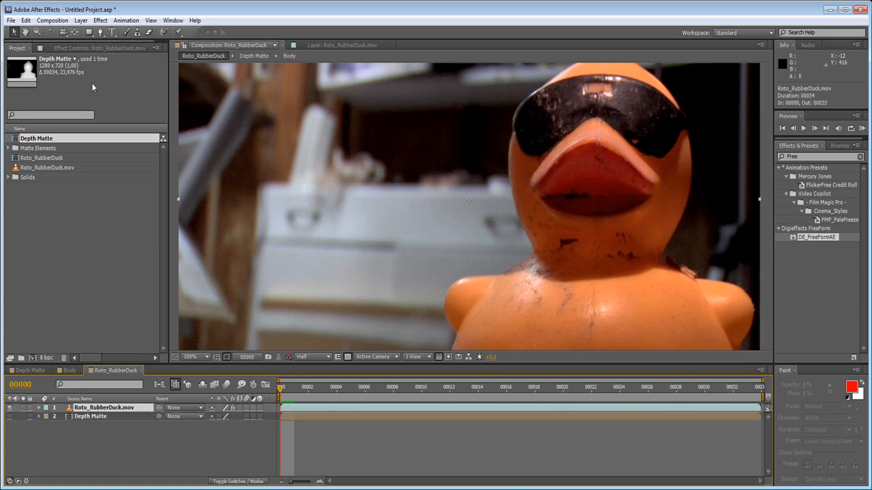
pyautogui.click(83, 49)
pyautogui.click(83, 18)
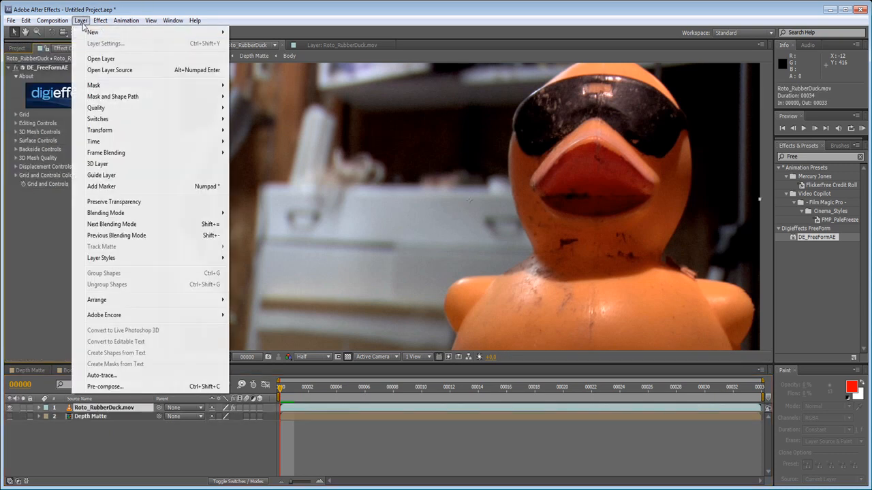
pyautogui.moveTo(97, 32)
pyautogui.click(296, 68)
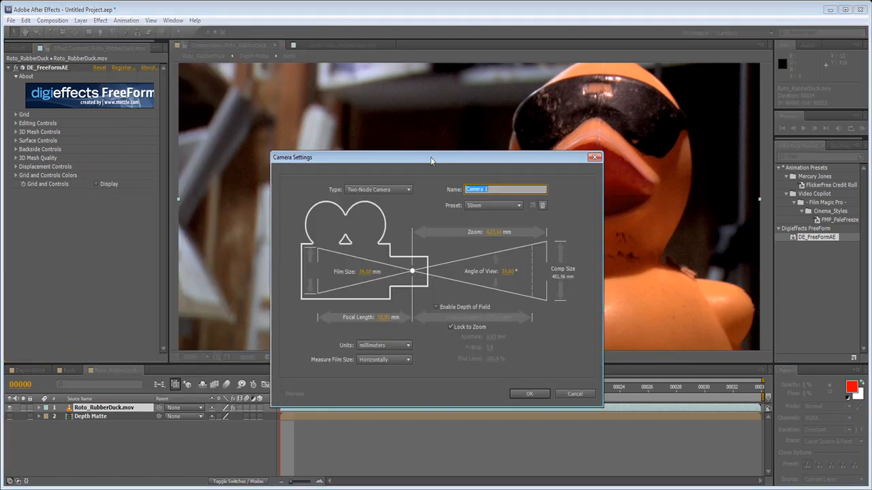
pyautogui.click(482, 203)
pyautogui.click(482, 246)
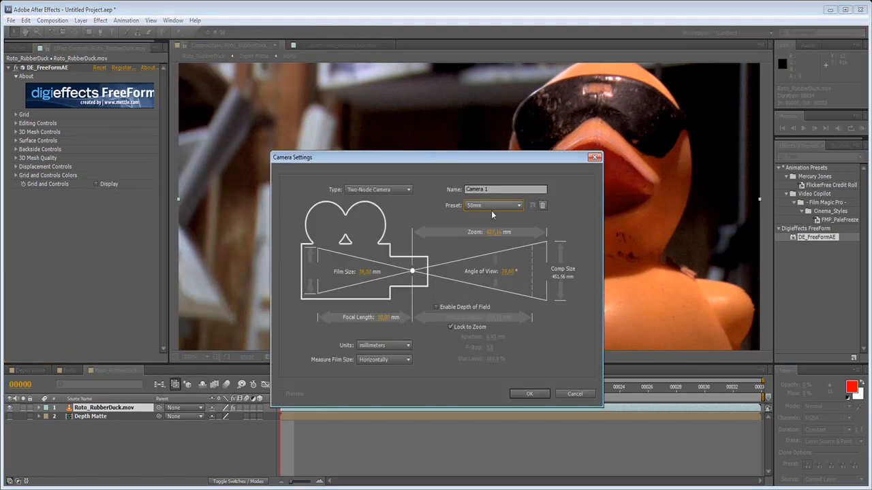
pyautogui.click(530, 394)
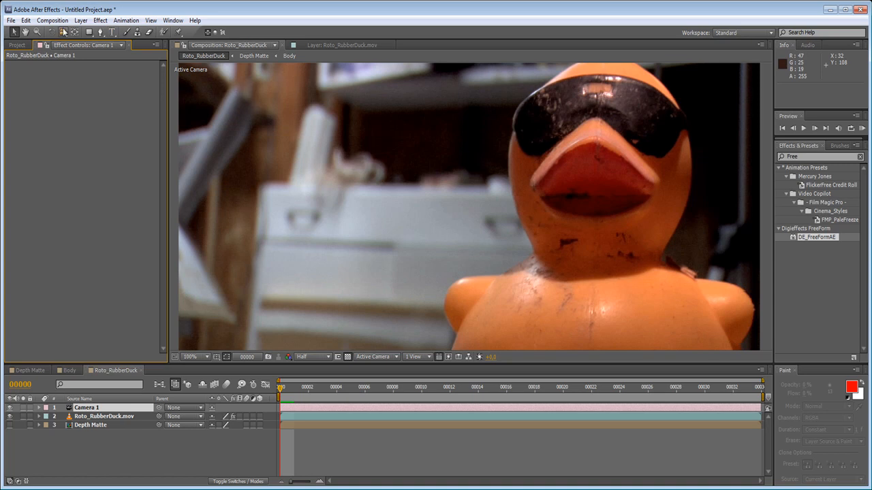
# Step: Set the displace layer of the FreeForm effect on the Roto_RubberDuck.mov layer to Depth Matte
pyautogui.moveTo(331, 165); pyautogui.dragTo(425, 180)
pyautogui.click(348, 357)
pyautogui.moveTo(397, 245); pyautogui.dragTo(390, 245)
pyautogui.click(76, 417)
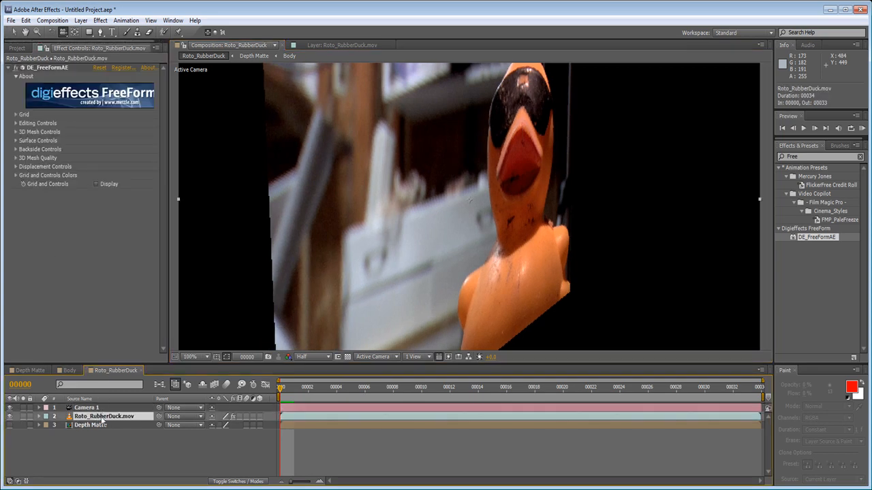
pyautogui.click(16, 167)
pyautogui.click(110, 175)
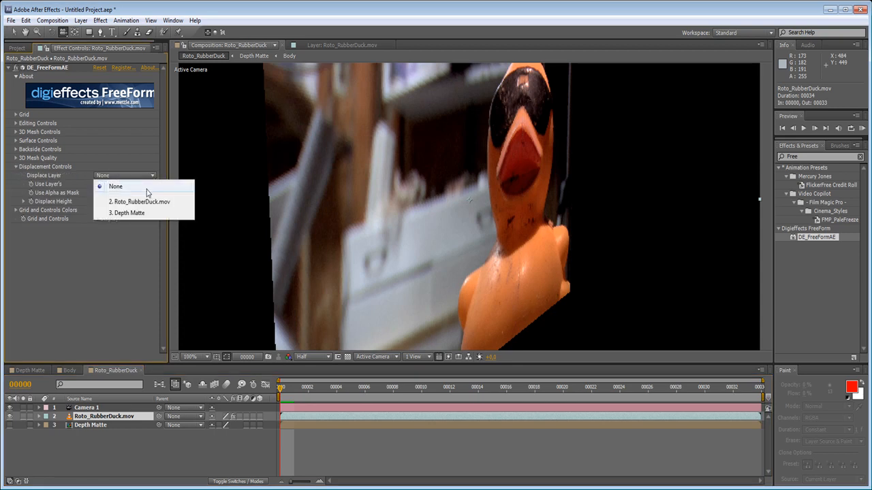
pyautogui.click(128, 213)
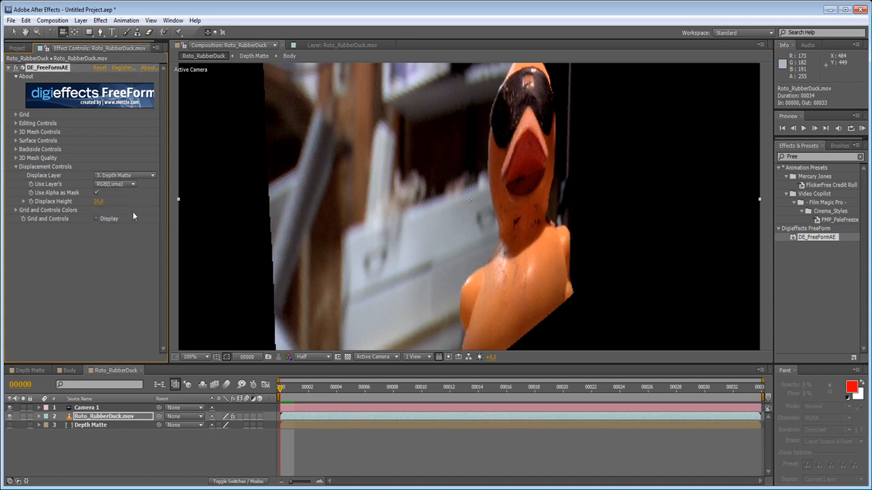
# Step: Set the FreeForm effect's displace height to 100 and check the displaced duck from different camera angles
pyautogui.moveTo(472, 175); pyautogui.dragTo(347, 200)
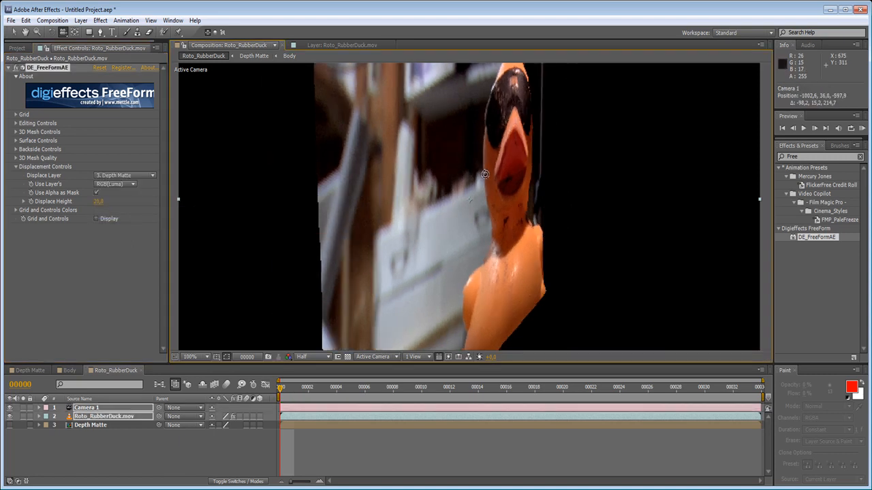
pyautogui.click(100, 202)
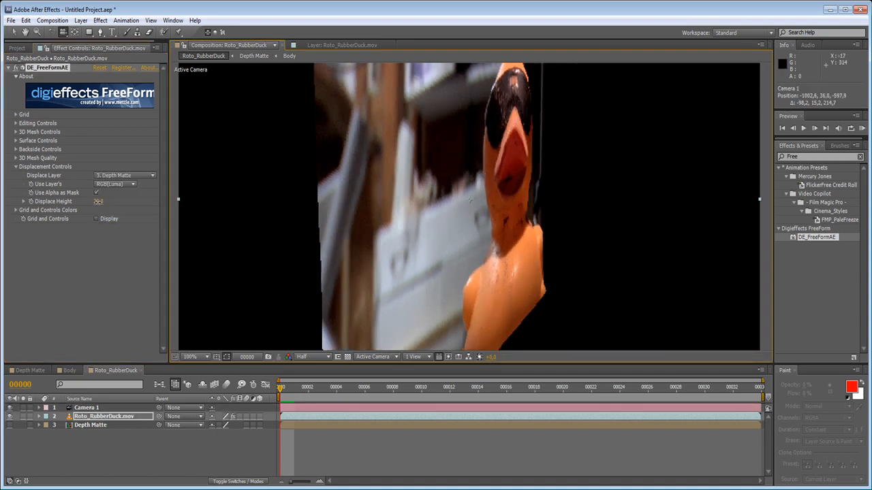
pyautogui.write('100')
pyautogui.press('Return')
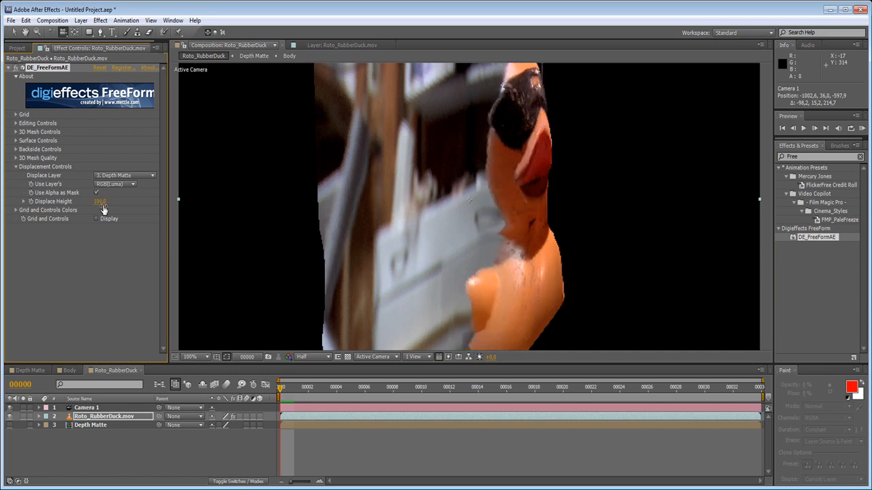
pyautogui.moveTo(409, 202); pyautogui.dragTo(194, 204)
pyautogui.moveTo(483, 165); pyautogui.dragTo(664, 157)
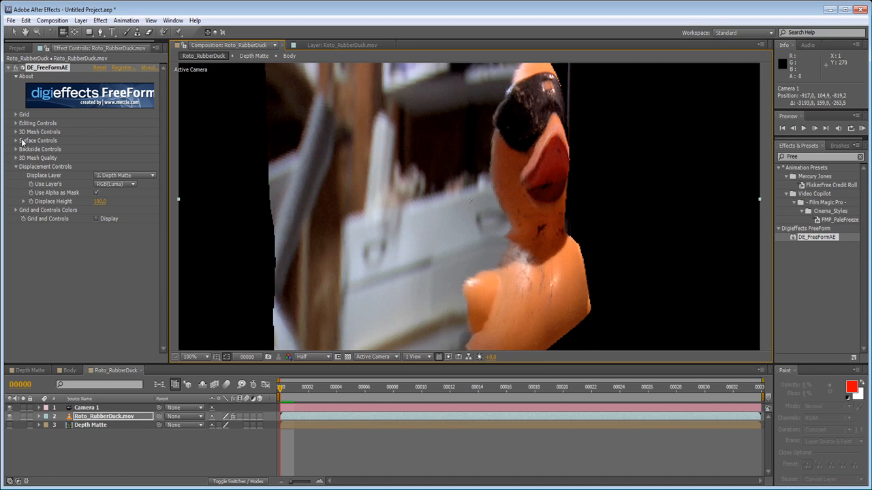
# Step: Set the FreeForm effect's mesh subdivision to 500 and its antialiasing to Medium
pyautogui.click(13, 158)
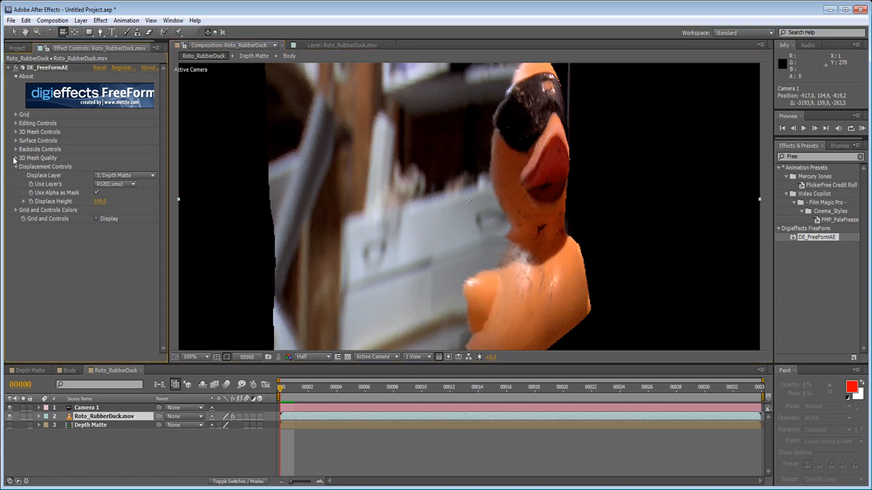
pyautogui.click(16, 158)
pyautogui.click(99, 167)
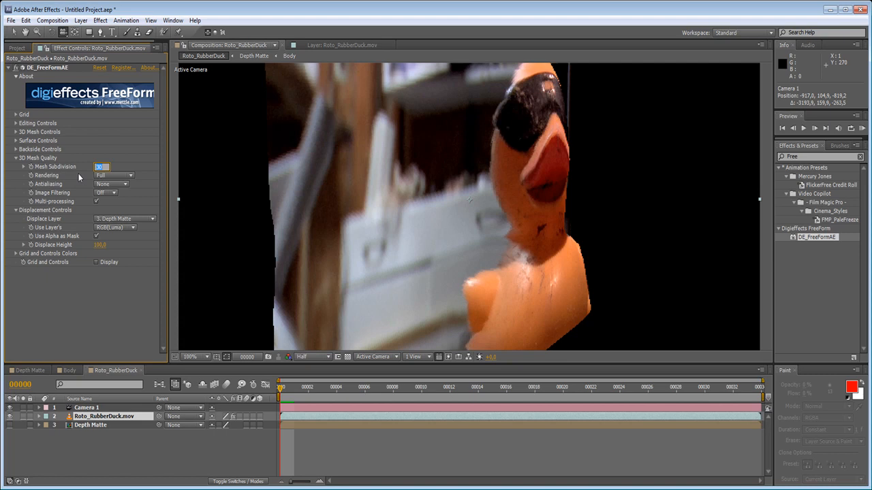
pyautogui.write('500')
pyautogui.click(111, 184)
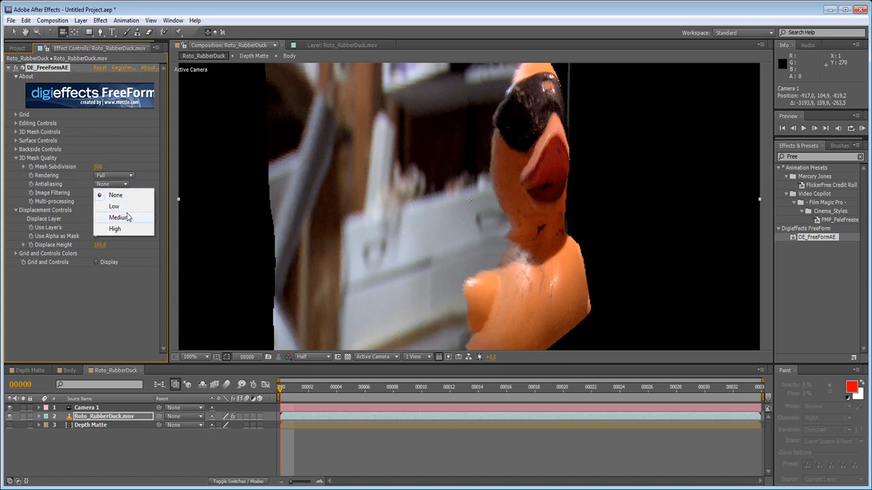
pyautogui.click(120, 217)
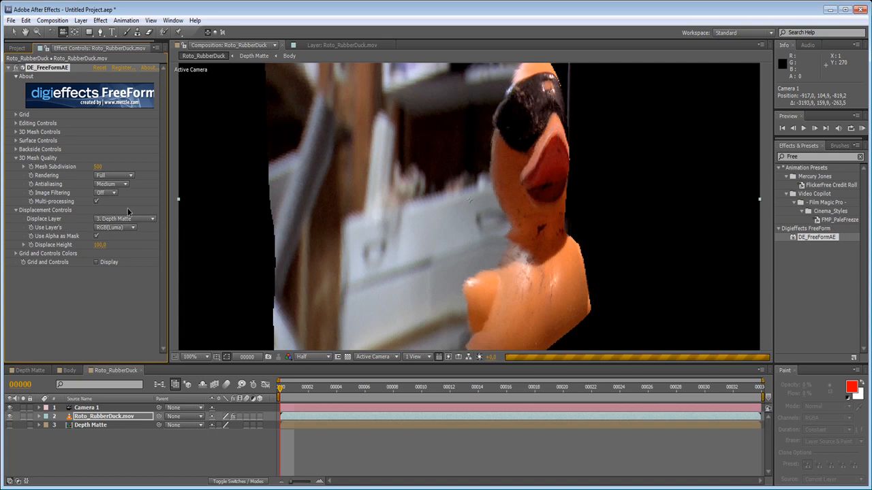
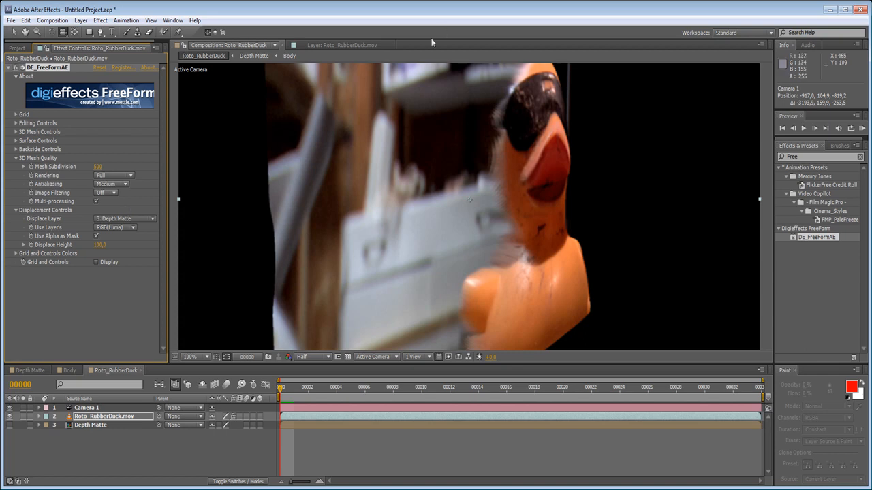
pyautogui.moveTo(553, 150); pyautogui.dragTo(416, 144)
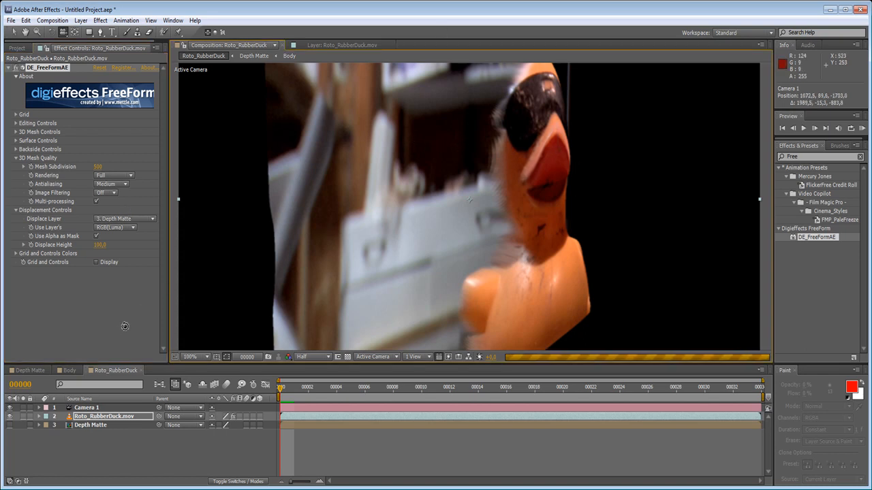
# Step: In the Depth Matte composition, reduce the blurriness of the Beak layer's first Fast Blur to 47
pyautogui.click(66, 370)
pyautogui.click(41, 370)
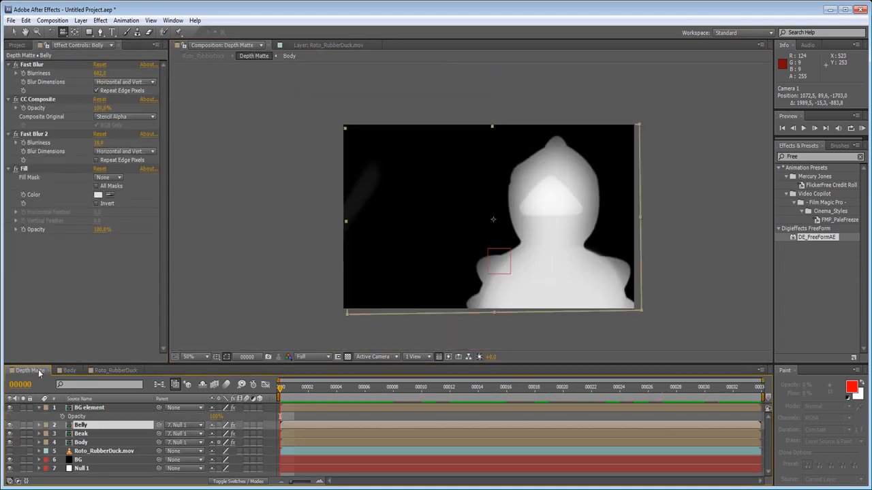
pyautogui.click(14, 32)
pyautogui.click(87, 434)
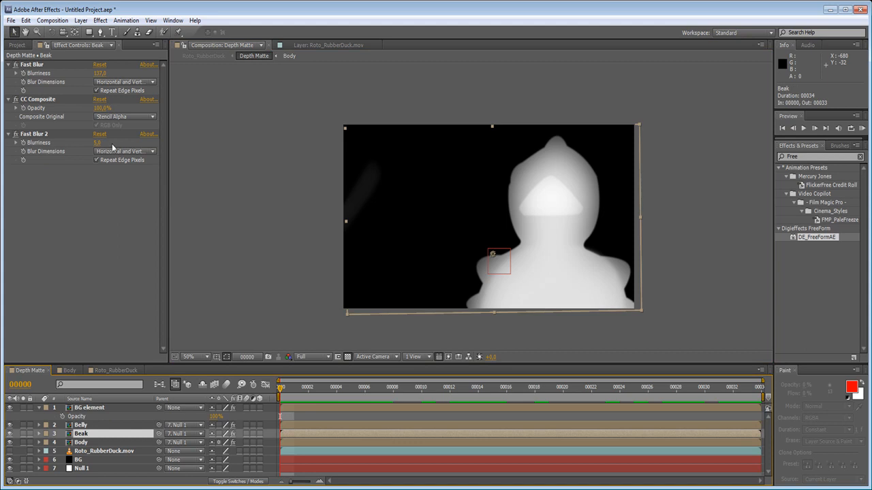
pyautogui.moveTo(100, 72); pyautogui.dragTo(51, 72)
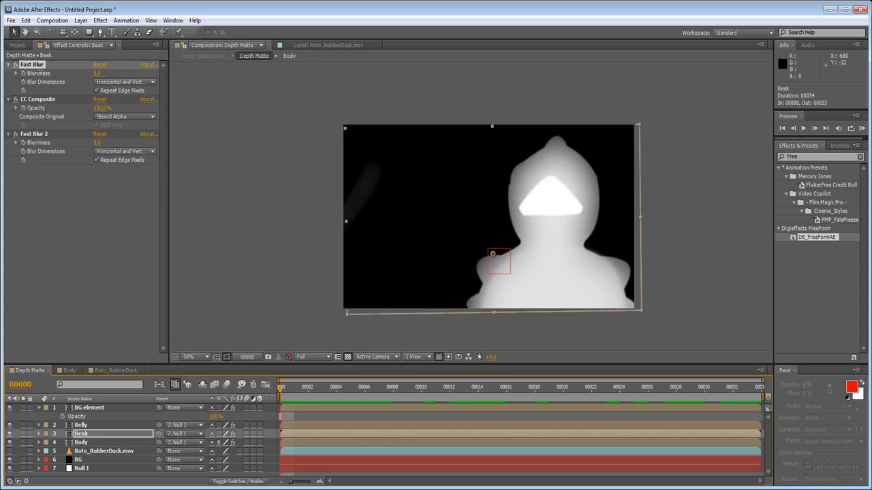
pyautogui.scroll(2, 414, 214)
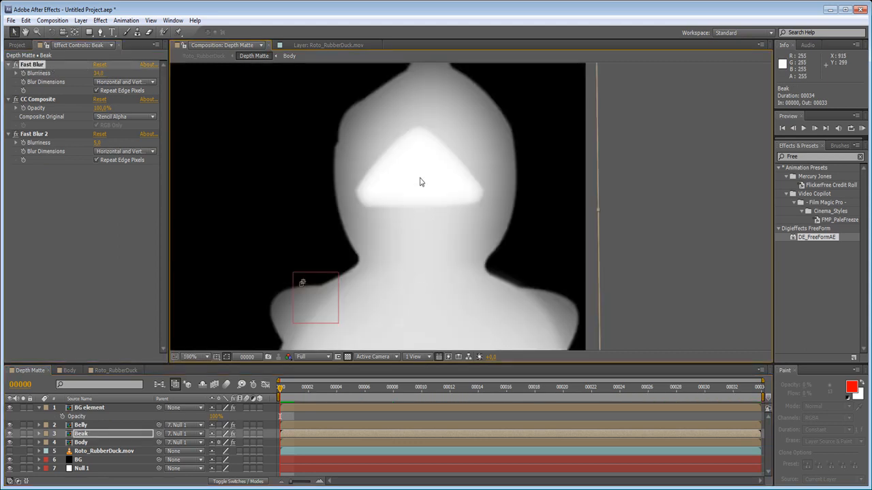
pyautogui.moveTo(98, 73); pyautogui.dragTo(104, 72)
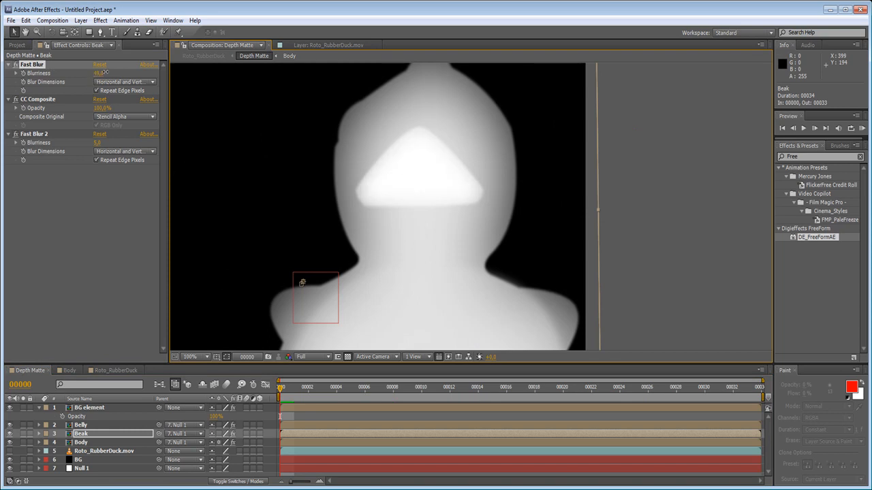
# Step: Back in the Roto_RubberDuck composition, set the FreeForm effect's mesh subdivision to 50 and its antialiasing to None
pyautogui.click(103, 370)
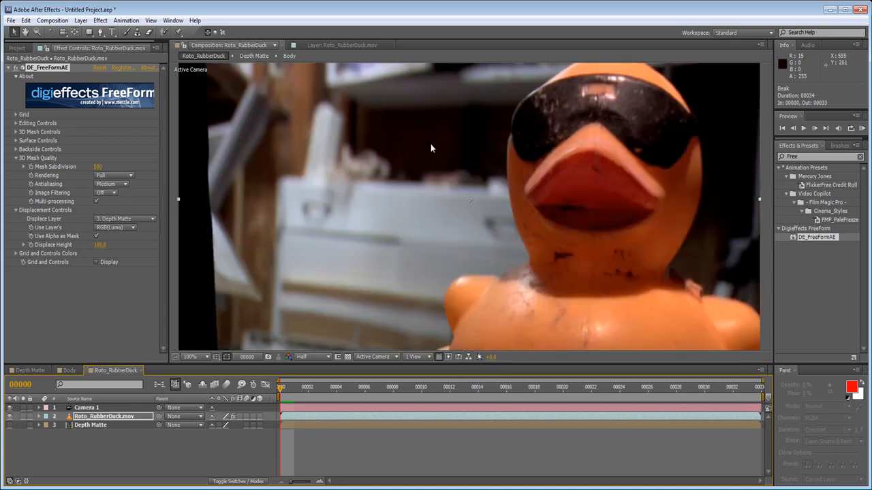
pyautogui.moveTo(430, 143); pyautogui.dragTo(516, 160)
pyautogui.hotkey('ctrl', 'z')
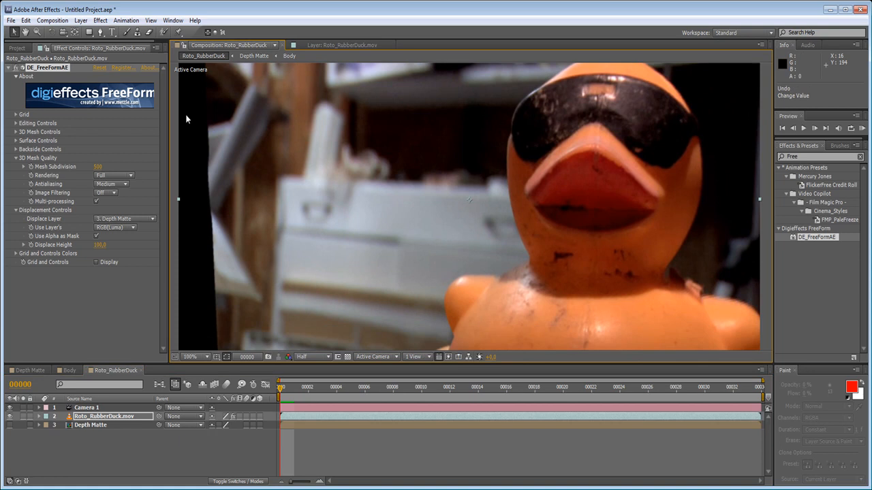
pyautogui.click(63, 32)
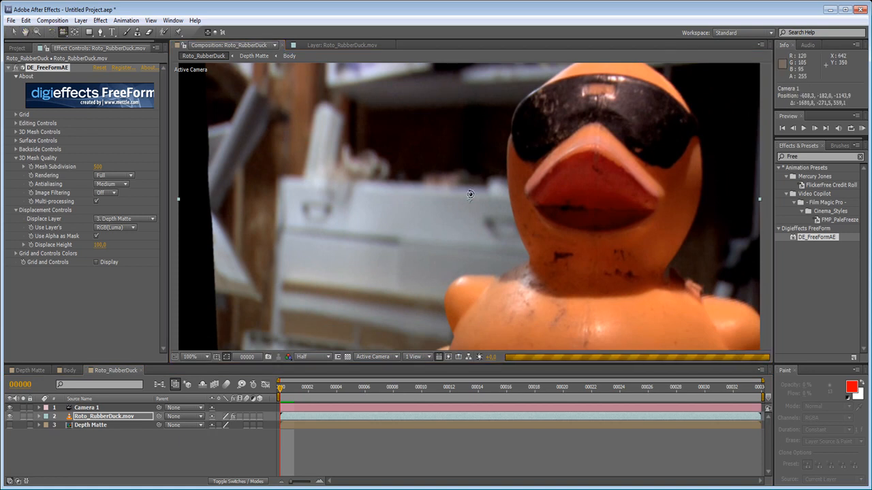
pyautogui.click(98, 166)
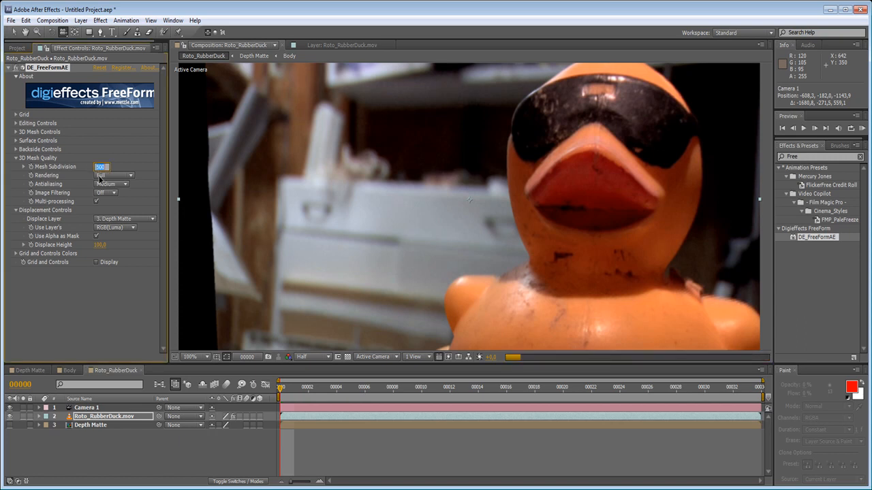
pyautogui.write('50')
pyautogui.press('Return')
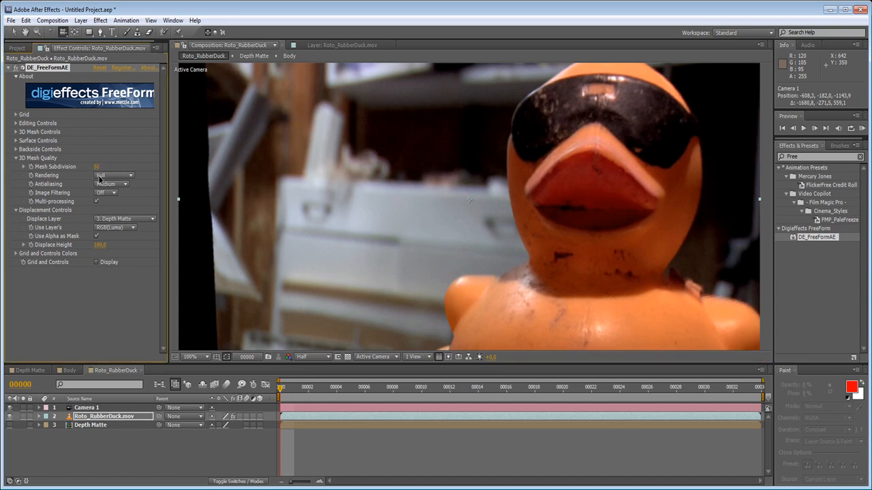
pyautogui.click(111, 183)
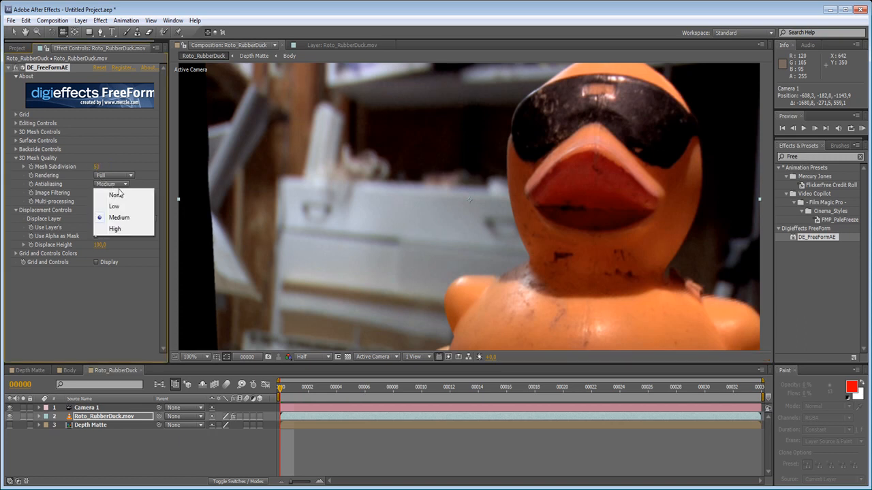
pyautogui.click(117, 195)
pyautogui.moveTo(526, 224); pyautogui.dragTo(294, 192)
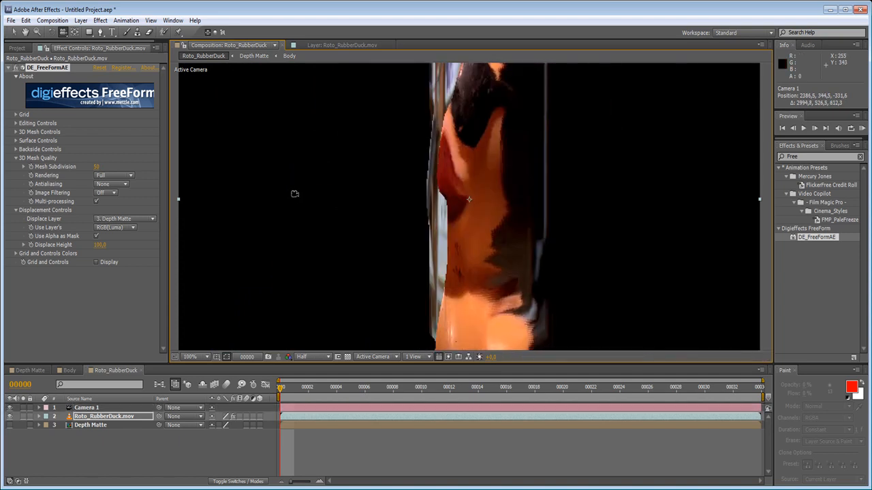
# Step: In the Depth Matte composition, darken the Body layer's Fill color to the gray C9C9C9
pyautogui.click(71, 370)
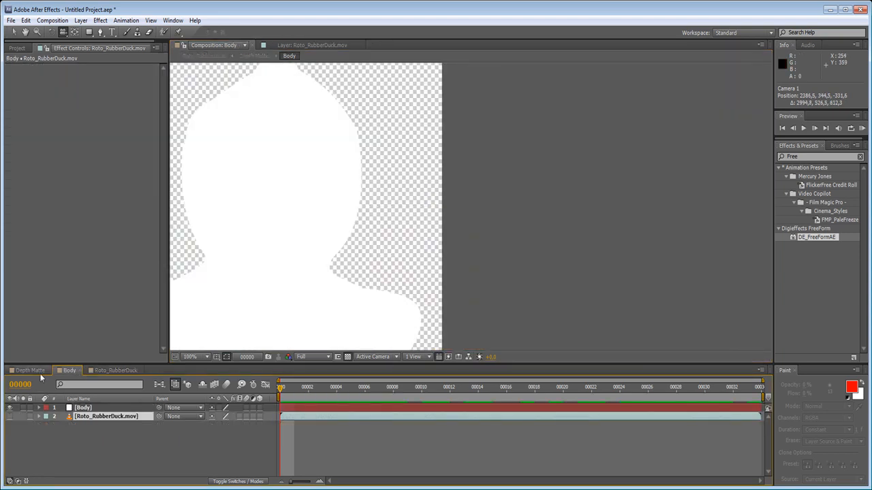
pyautogui.click(39, 372)
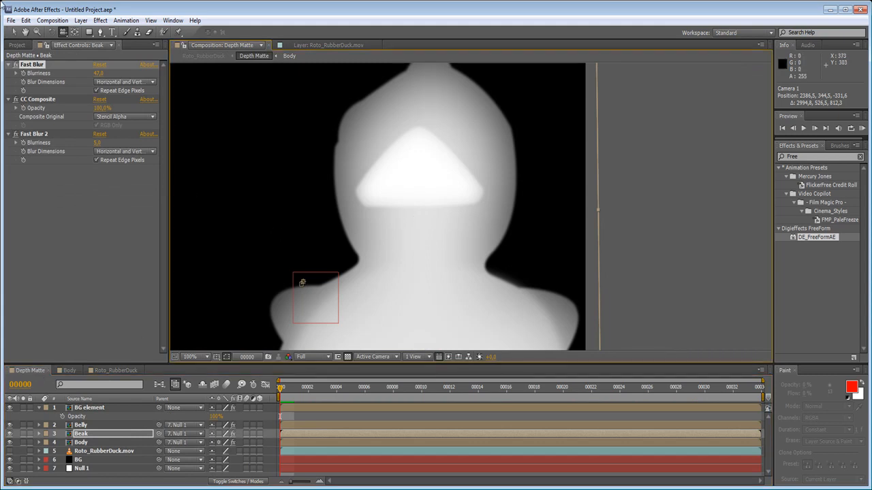
pyautogui.click(14, 32)
pyautogui.moveTo(435, 208); pyautogui.dragTo(469, 190)
pyautogui.scroll(-1, 469, 190)
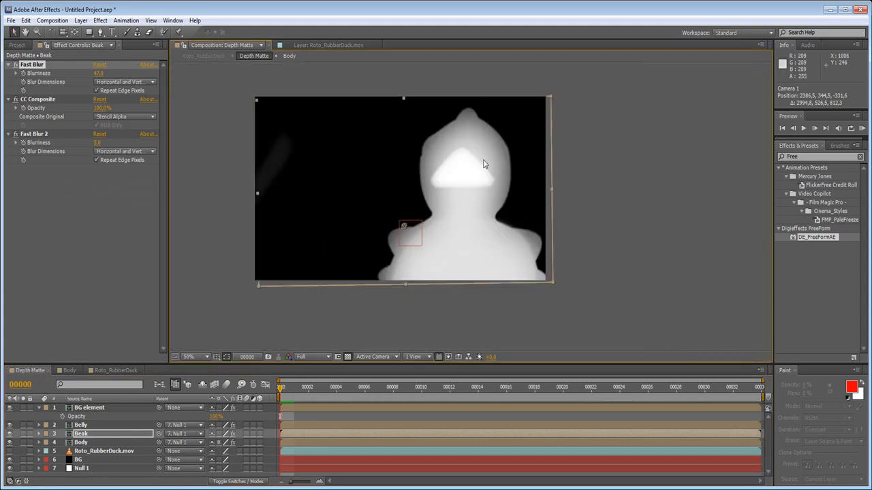
pyautogui.click(83, 425)
pyautogui.click(91, 443)
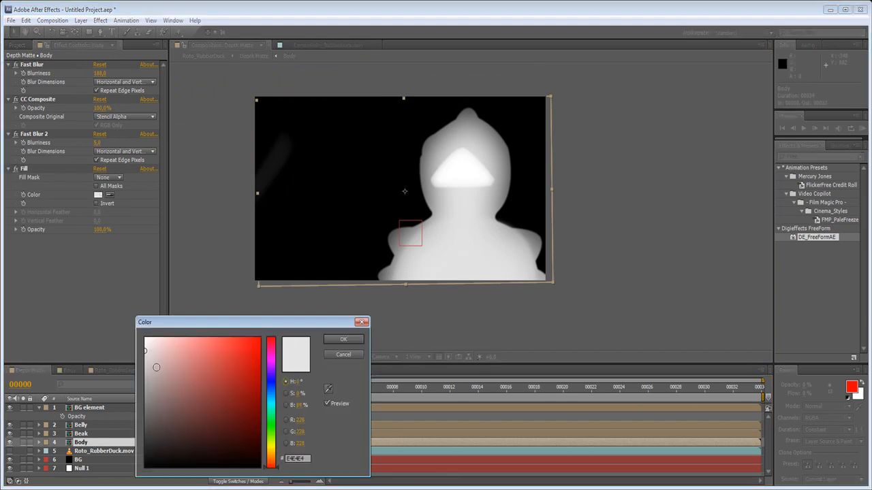
pyautogui.moveTo(154, 366); pyautogui.dragTo(136, 364)
pyautogui.click(343, 339)
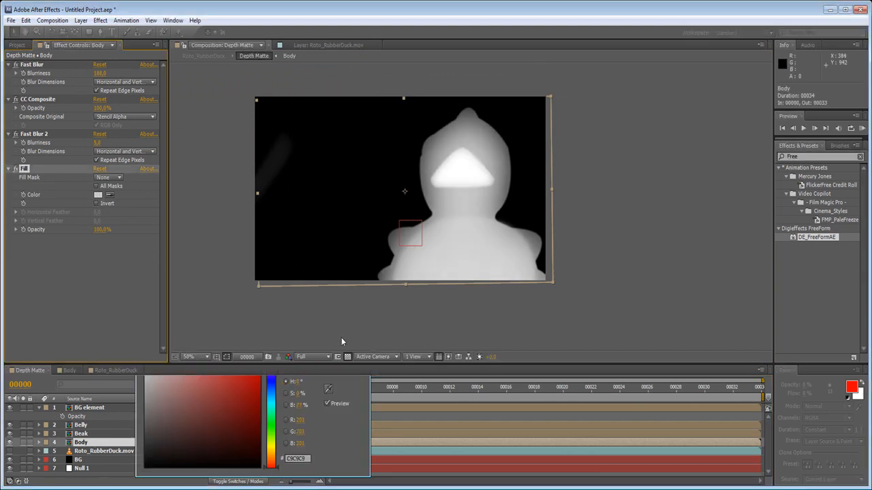
# Step: Check the Fill color of the BG element layer in the Depth Matte composition
pyautogui.click(88, 407)
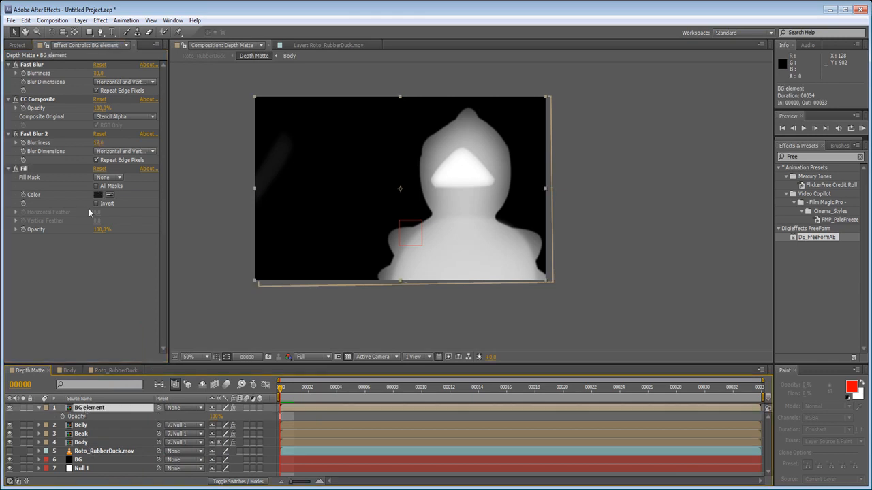
pyautogui.click(98, 195)
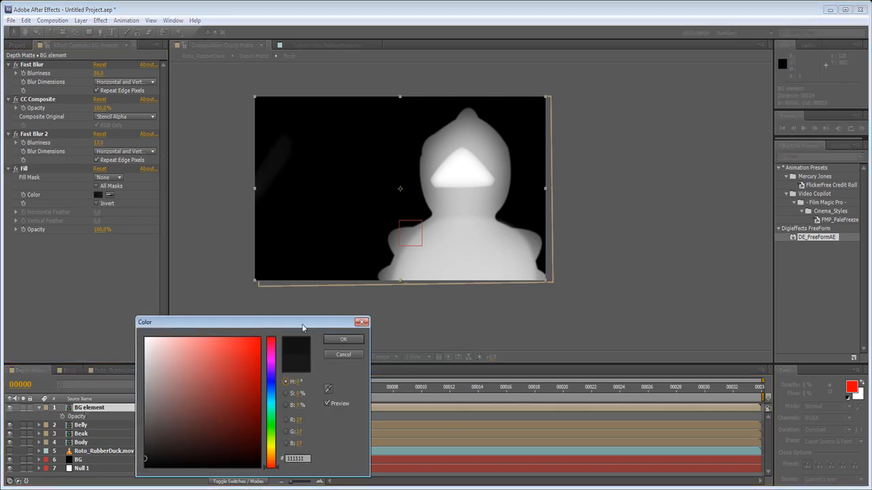
pyautogui.click(343, 339)
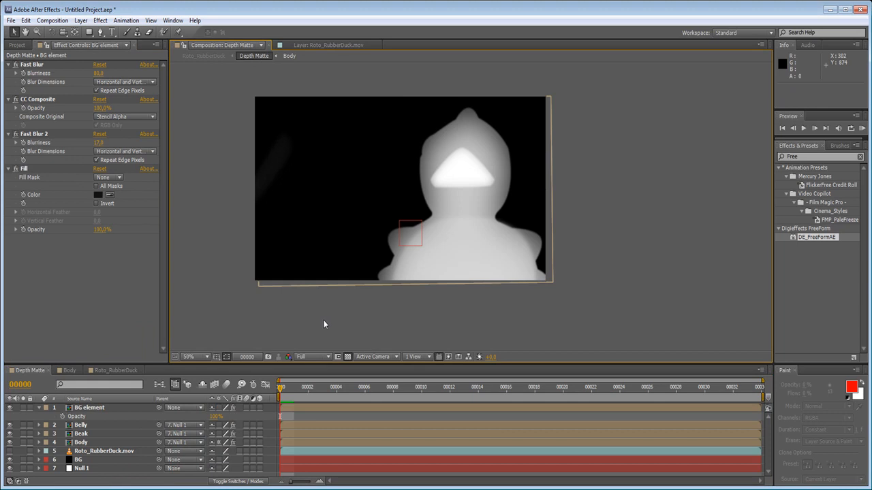
# Step: In the Roto_RubberDuck composition, set the FreeForm effect's displace height to 120
pyautogui.click(70, 370)
pyautogui.click(117, 371)
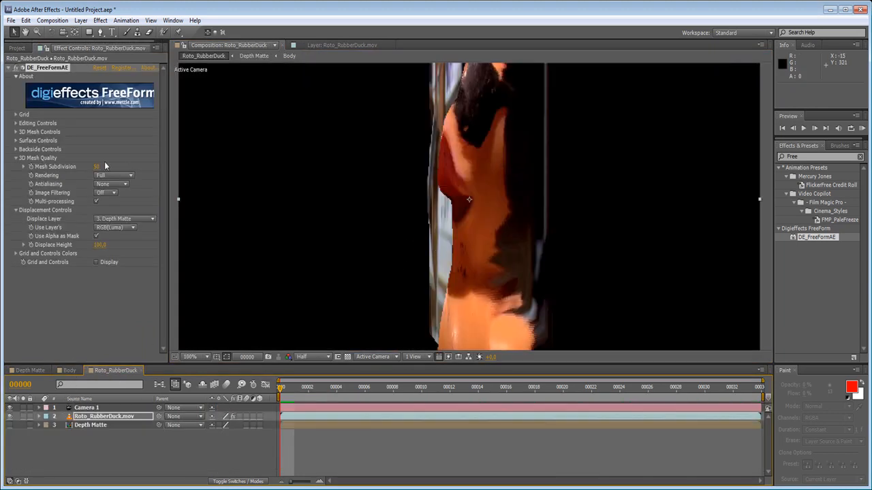
pyautogui.click(100, 244)
pyautogui.write('120')
pyautogui.press('Return')
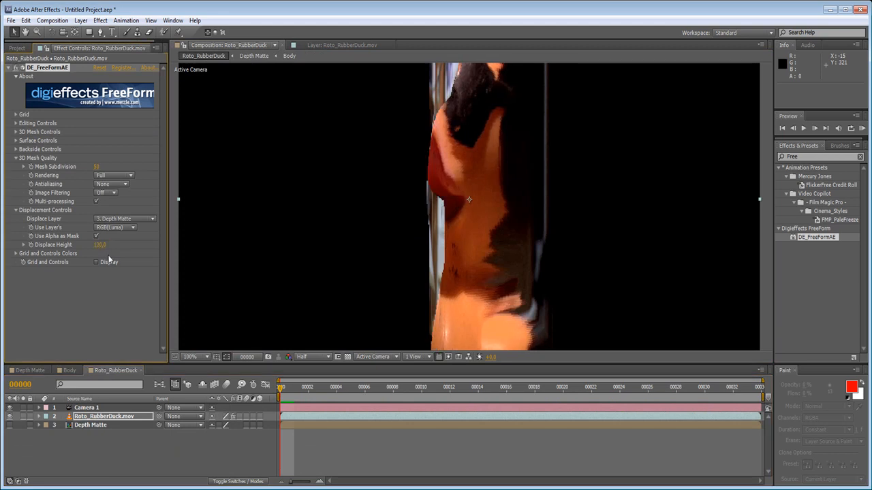
# Step: Orbit the camera from the side back toward the front of the duck to inspect the displaced footage
pyautogui.press('c')
pyautogui.click(391, 189)
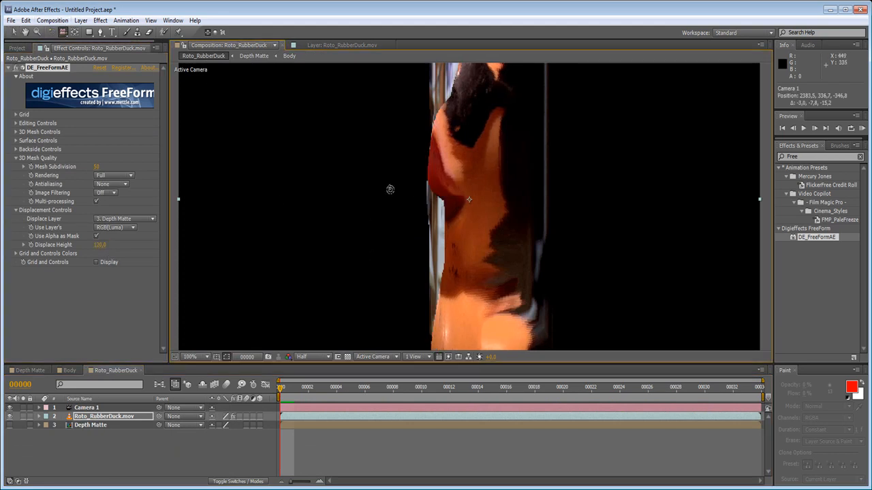
pyautogui.moveTo(469, 207); pyautogui.dragTo(615, 208)
pyautogui.moveTo(469, 168); pyautogui.dragTo(403, 198)
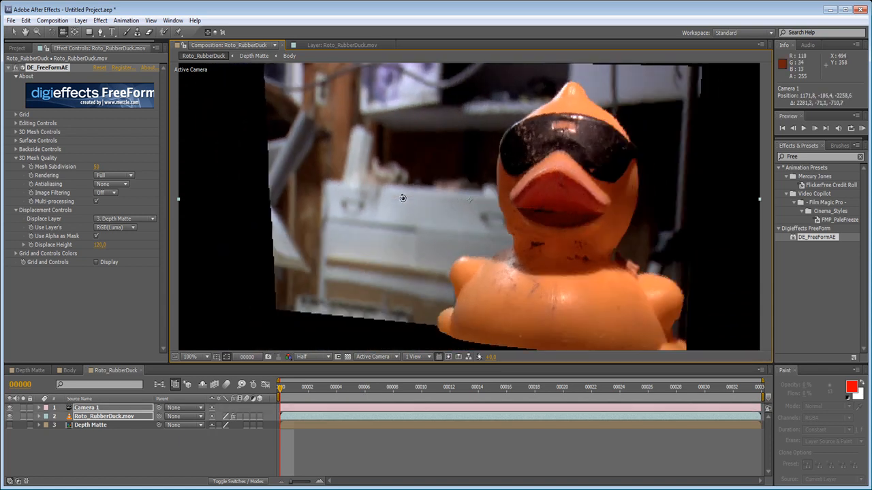
# Step: Reset the transform of the Camera 1 layer and return to the Selection tool
pyautogui.click(107, 402)
pyautogui.click(77, 406)
pyautogui.click(35, 410)
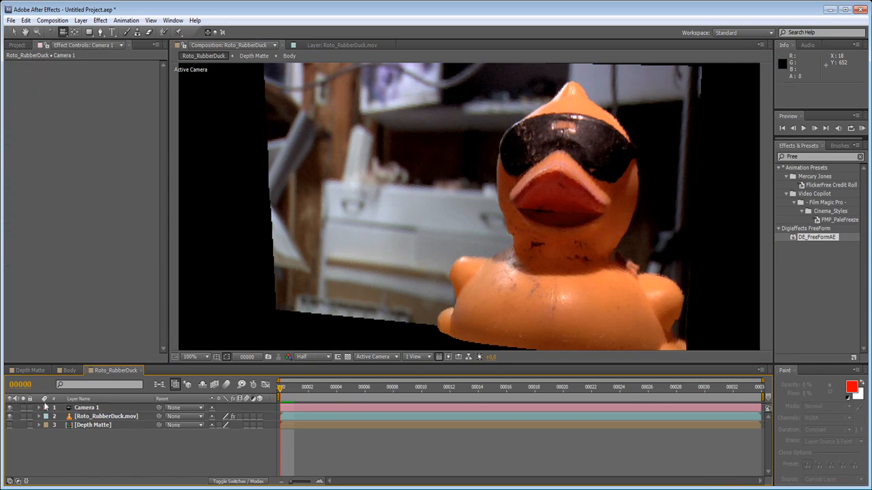
pyautogui.click(39, 407)
pyautogui.click(214, 417)
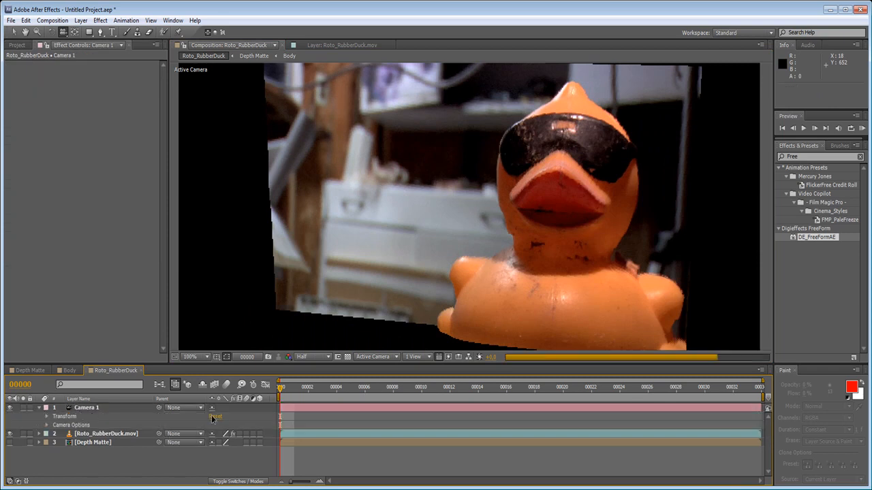
pyautogui.click(35, 406)
pyautogui.click(42, 409)
pyautogui.click(39, 408)
pyautogui.click(14, 32)
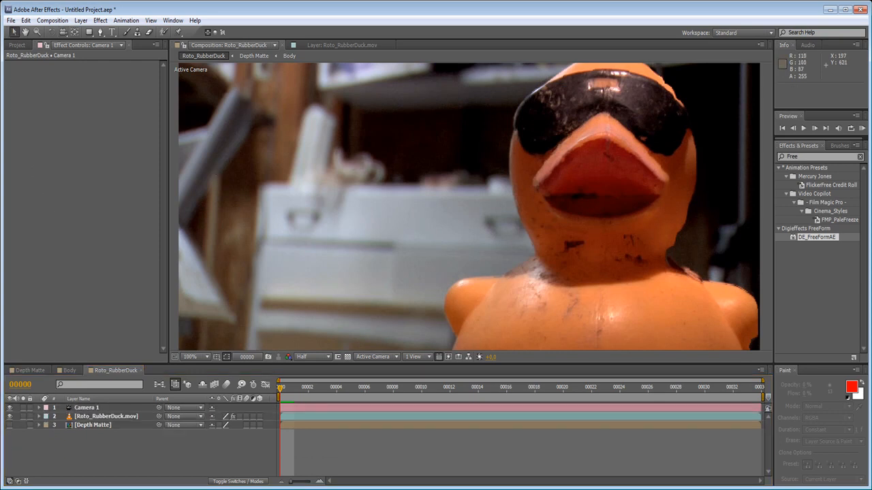
# Step: Switch to Firefox and review the Vimeo page of the Stereoscopic 3D Workflow in After Effects tutorial, including its script download link
pyautogui.hotkey('alt', 'Tab')
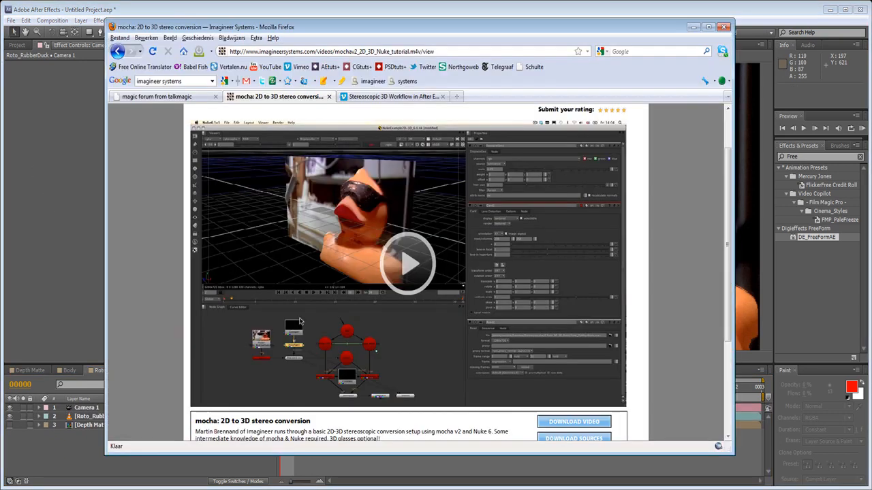
pyautogui.click(348, 99)
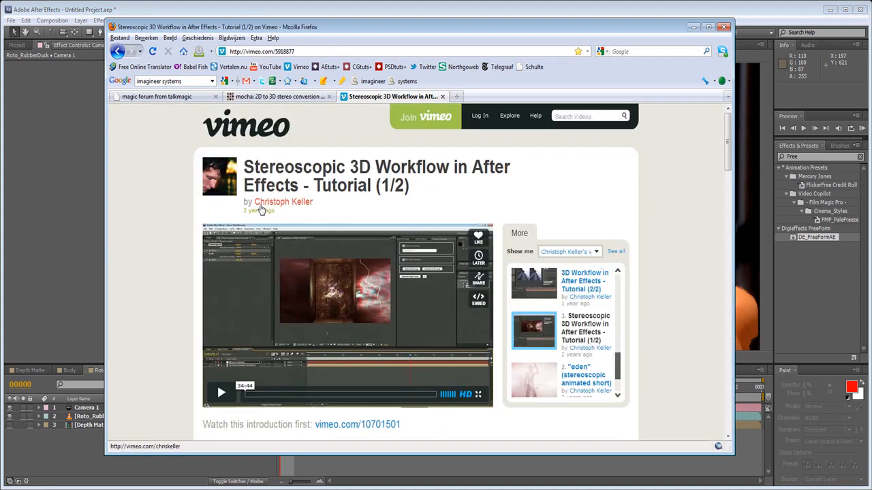
pyautogui.scroll(-5, 373, 218)
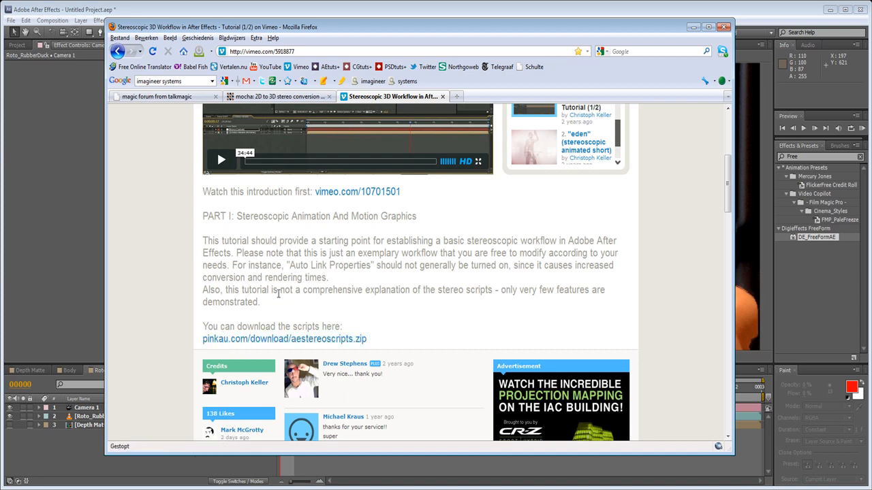
pyautogui.scroll(6, 277, 297)
pyautogui.scroll(-6, 276, 303)
pyautogui.scroll(5, 205, 256)
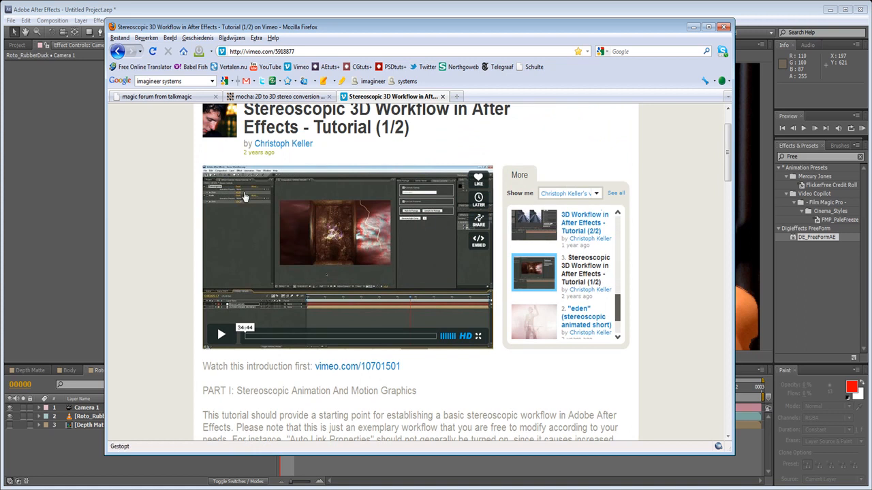
pyautogui.moveTo(266, 212)
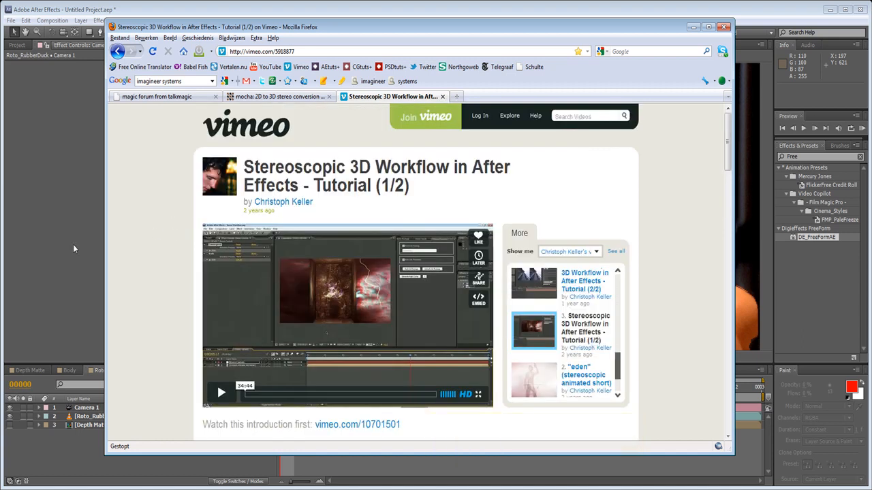
# Step: Switch back to After Effects and open the Stereo Converter script, placing its window over the composition view
pyautogui.click(64, 239)
pyautogui.scroll(-2, 515, 239)
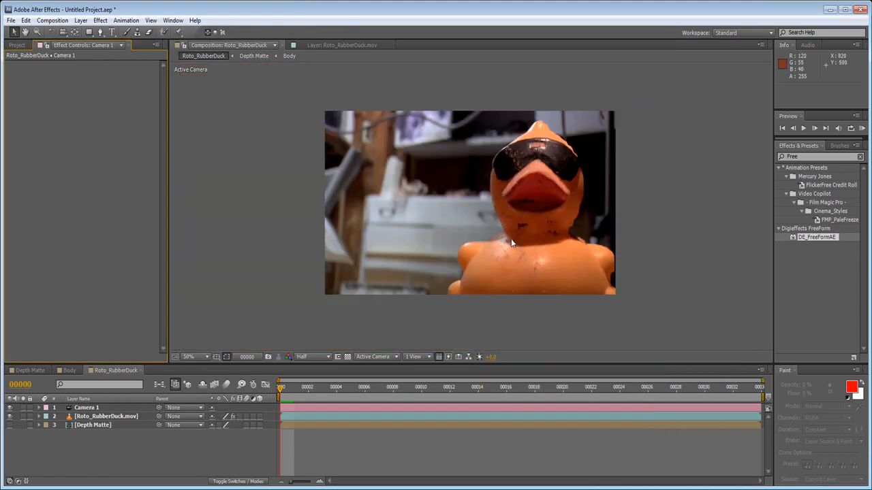
pyautogui.scroll(2, 394, 268)
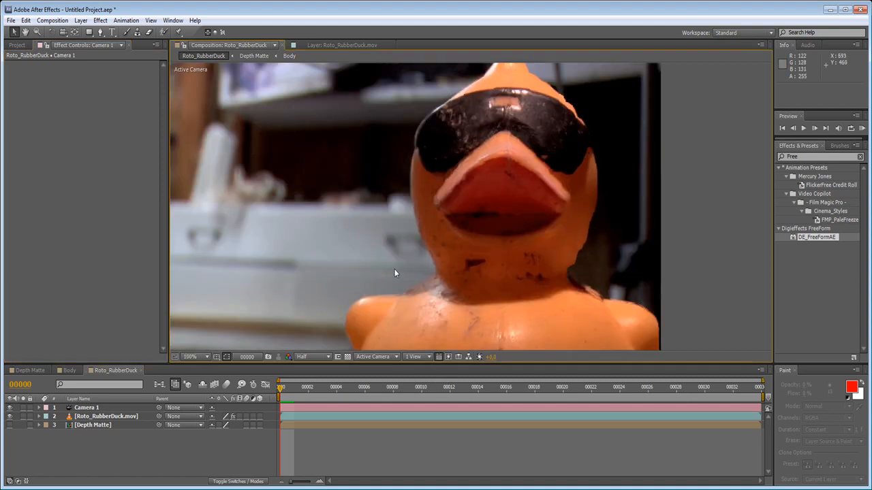
pyautogui.click(173, 21)
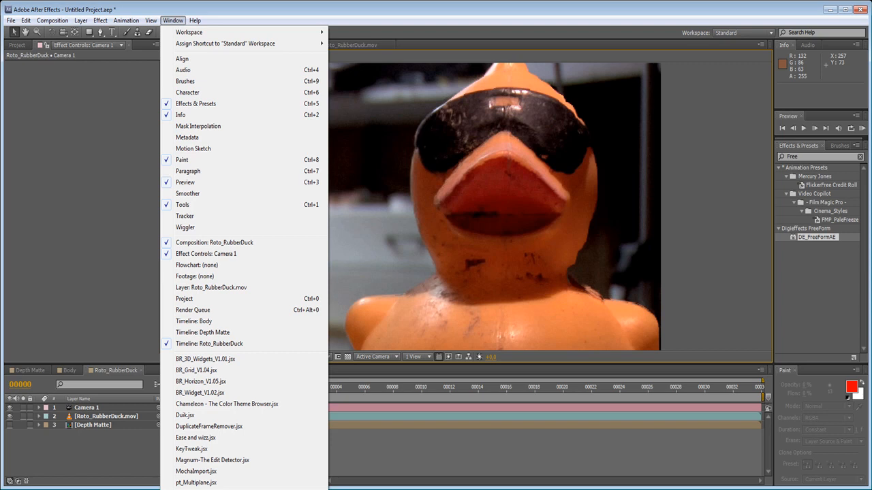
pyautogui.click(198, 489)
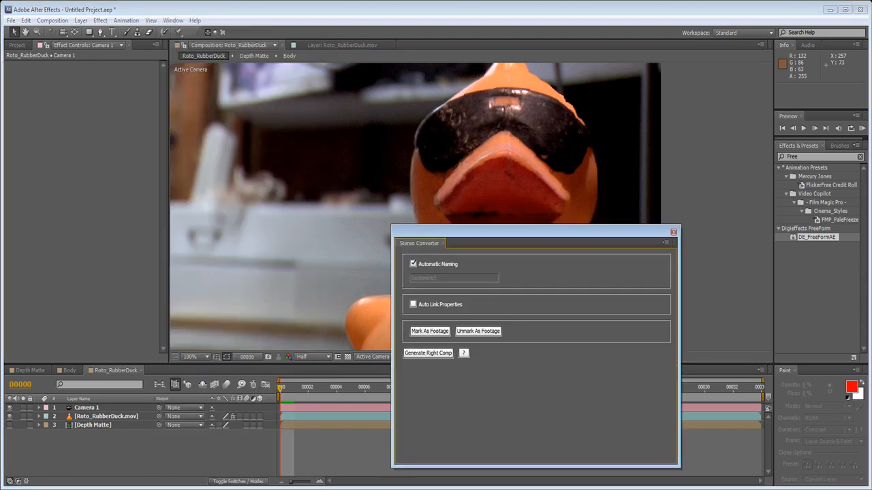
pyautogui.moveTo(419, 243); pyautogui.dragTo(248, 167)
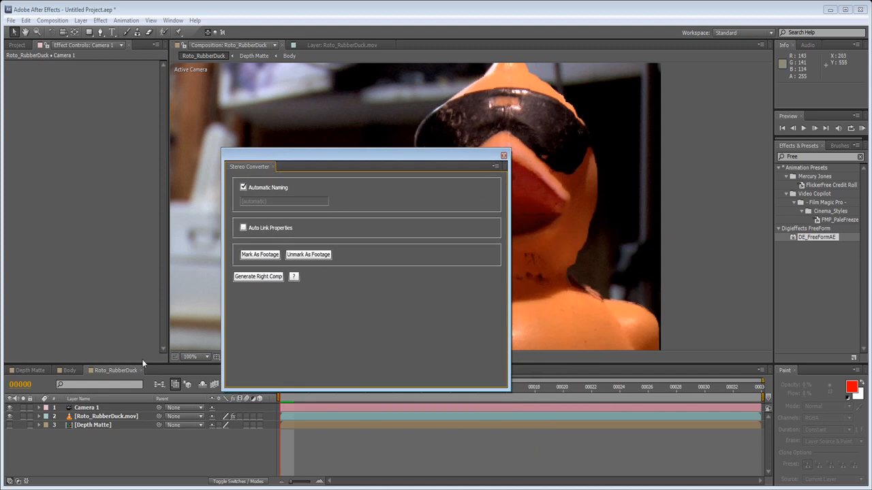
# Step: With automatic naming turned off, generate the right-eye composition as Right View and close the Stereo Converter
pyautogui.click(97, 417)
pyautogui.click(88, 407)
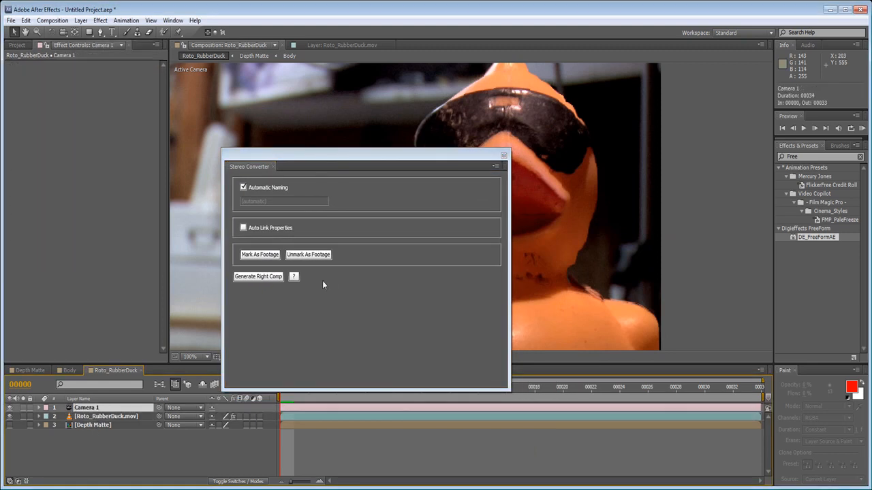
pyautogui.click(250, 187)
pyautogui.doubleClick(287, 204)
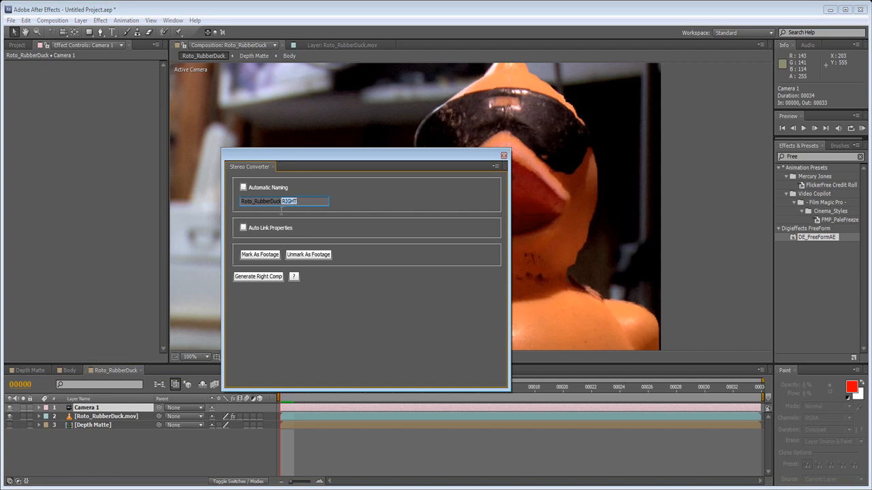
pyautogui.hotkey('ctrl', 'a')
pyautogui.write('R')
pyautogui.click(257, 276)
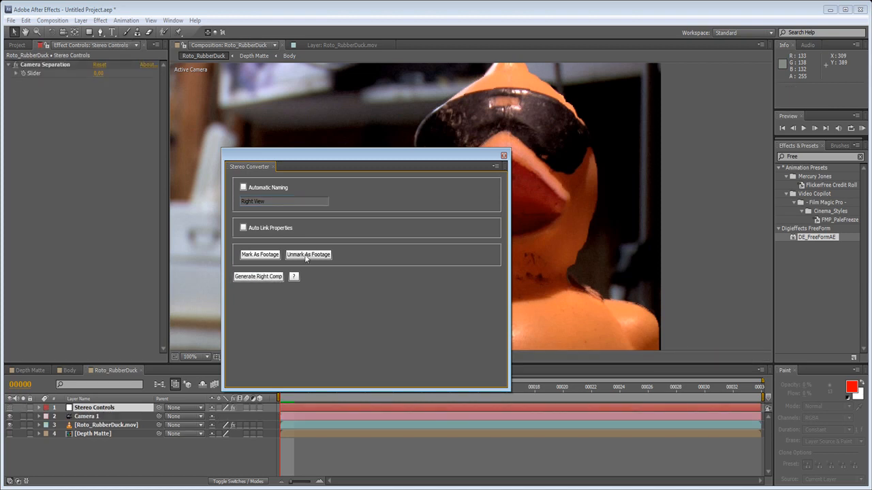
pyautogui.click(504, 156)
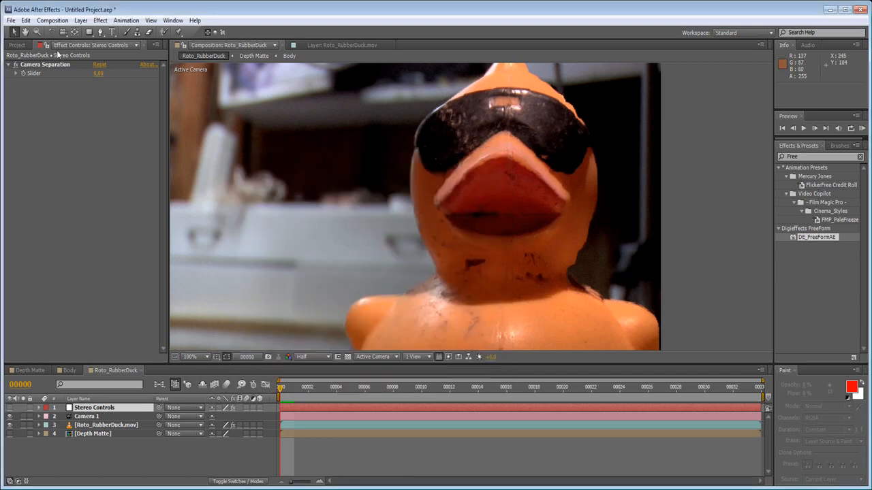
# Step: Open the Right View composition from the project's items
pyautogui.click(17, 45)
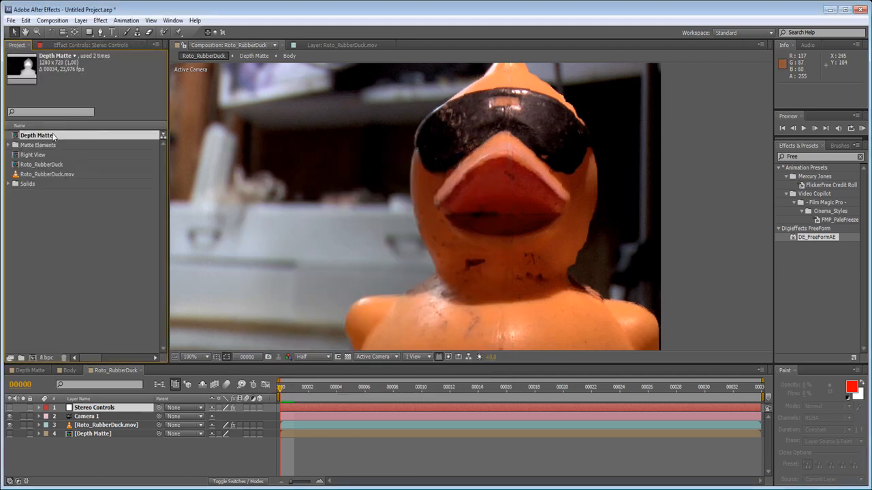
pyautogui.click(32, 156)
pyautogui.doubleClick(32, 156)
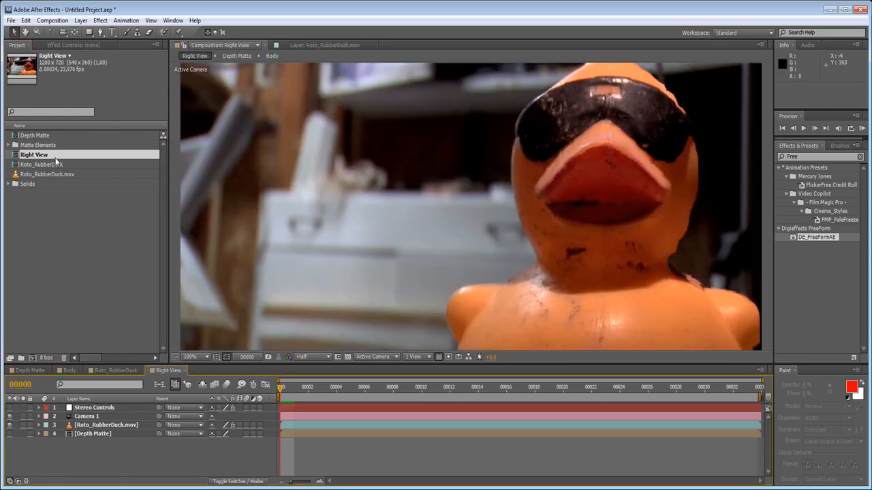
# Step: Rename the Roto_RubberDuck composition in the project as Left View
pyautogui.click(56, 166)
pyautogui.press('Return')
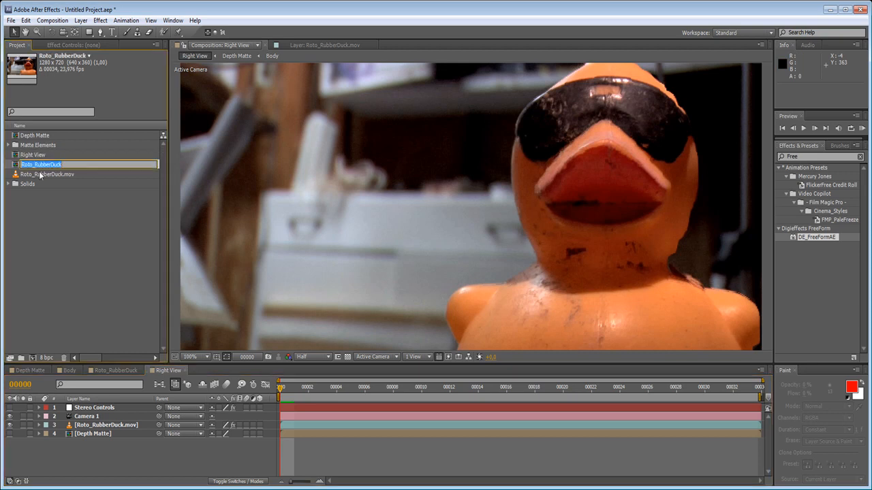
pyautogui.write('Le')
pyautogui.press('Return')
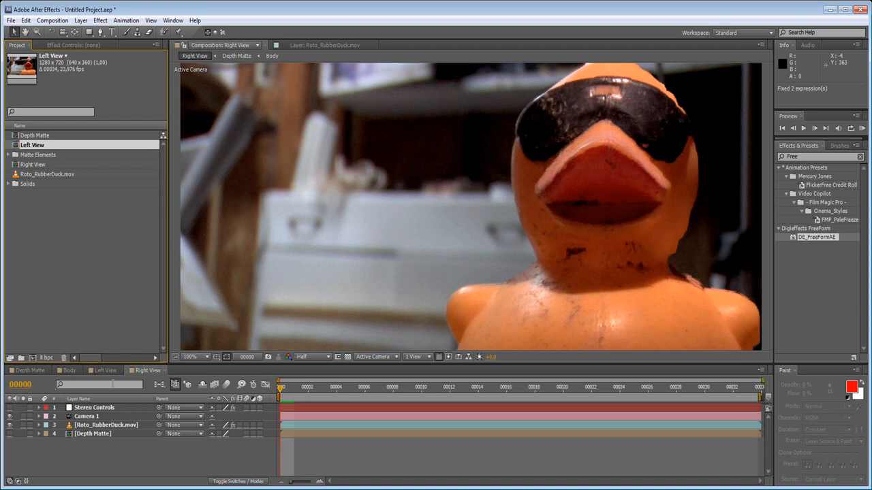
# Step: Set the magnification of both the Left View and Right View compositions to Fit up to 100% and compare them
pyautogui.click(105, 370)
pyautogui.click(191, 356)
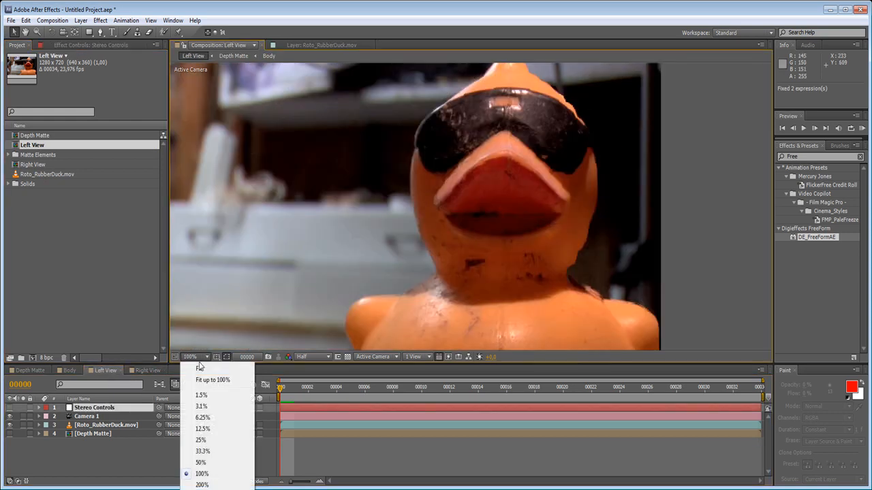
pyautogui.click(207, 380)
pyautogui.click(147, 370)
pyautogui.click(191, 356)
pyautogui.click(223, 382)
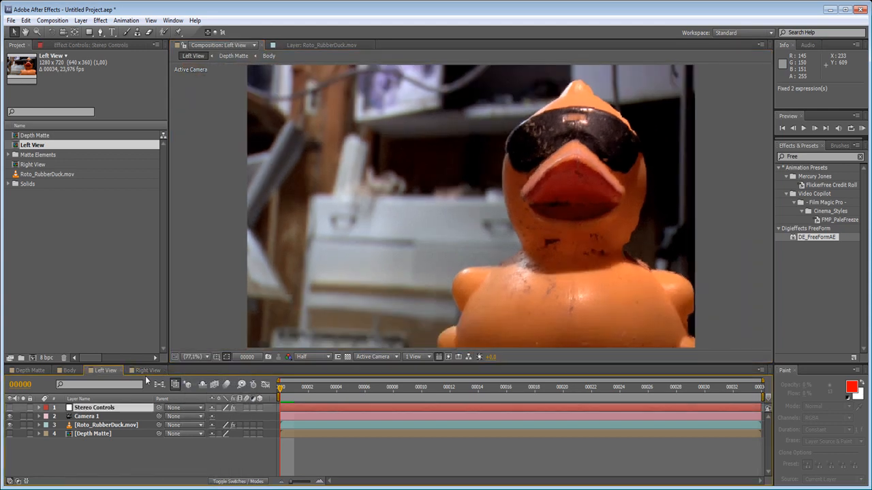
pyautogui.click(112, 373)
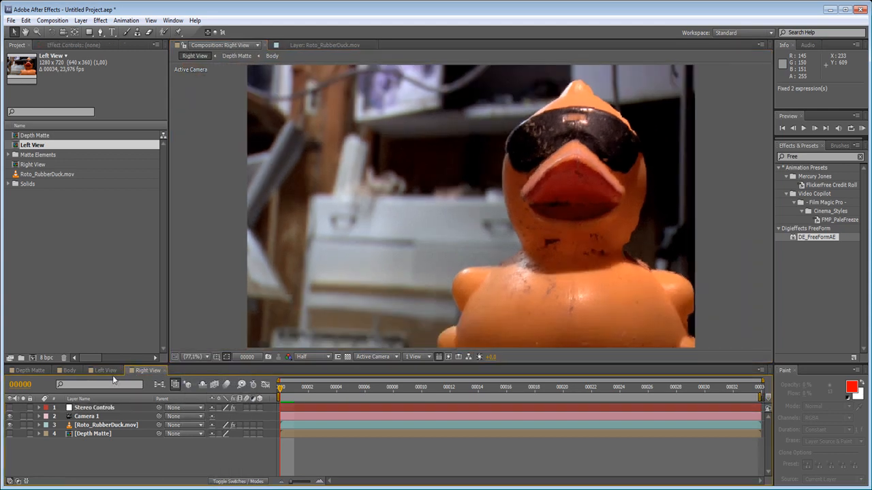
# Step: In Left View, set the Stereo Controls layer's Camera Separation slider to 10 and compare the composition with Right View
pyautogui.click(93, 407)
pyautogui.click(90, 45)
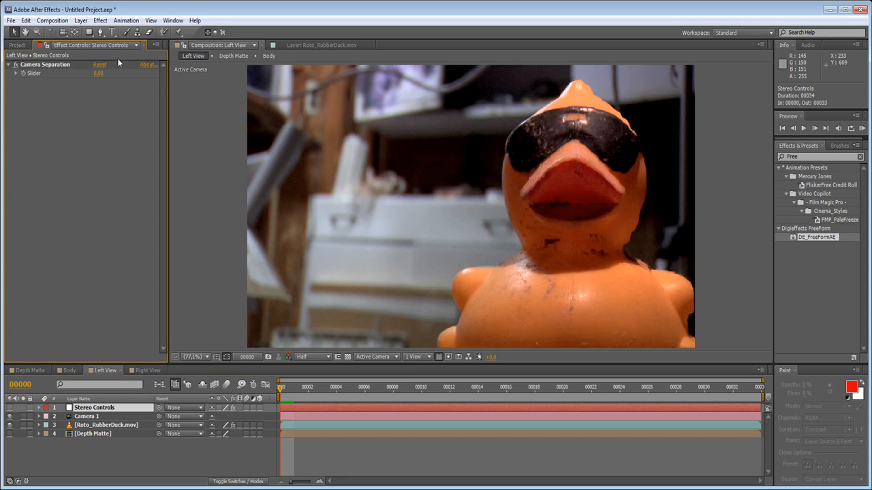
pyautogui.click(99, 73)
pyautogui.click(145, 371)
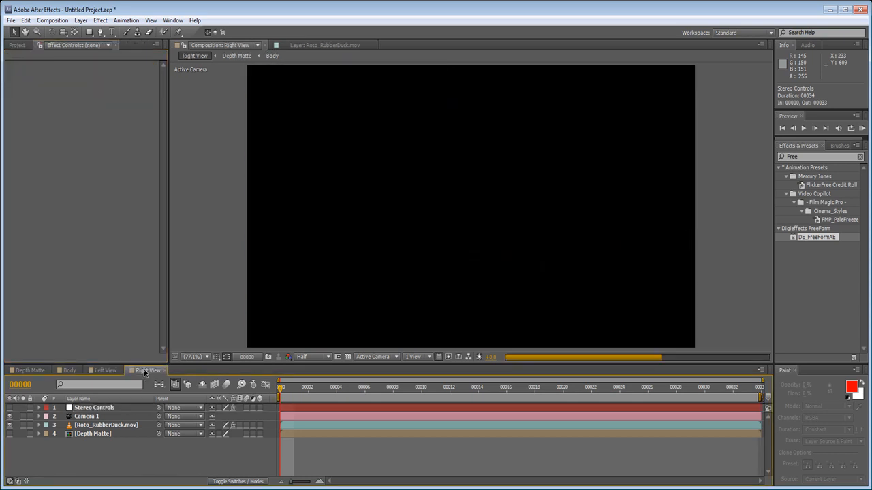
pyautogui.click(120, 372)
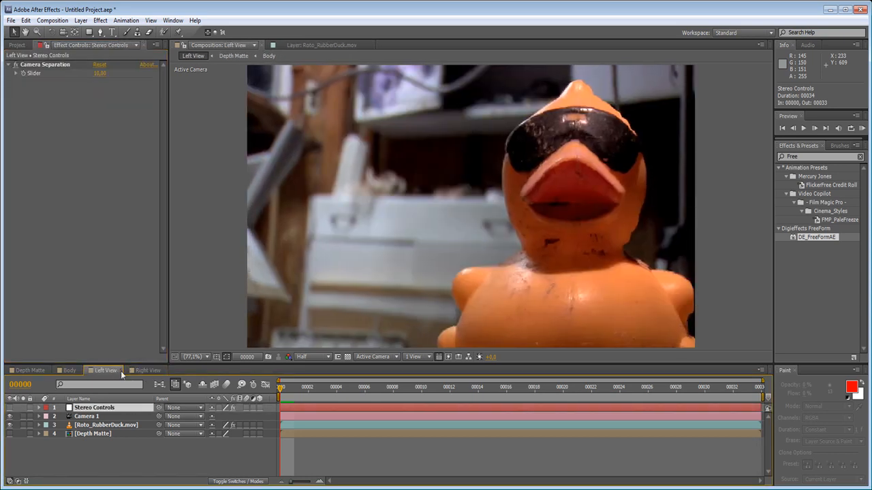
pyautogui.click(123, 371)
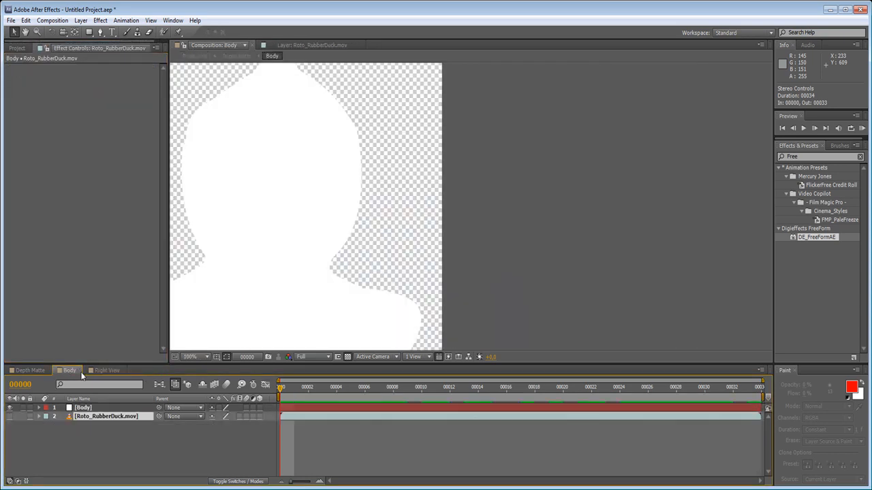
# Step: Open the Left View composition from the project's items and compare it with Right View
pyautogui.click(17, 48)
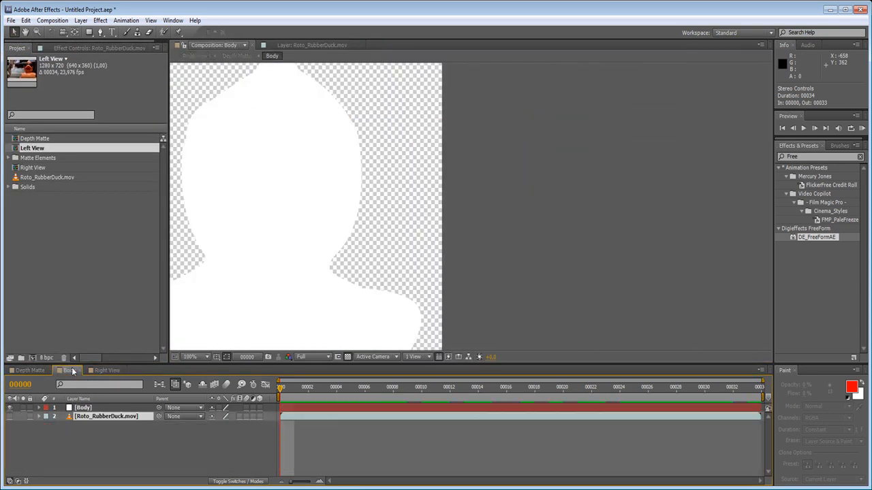
pyautogui.click(71, 370)
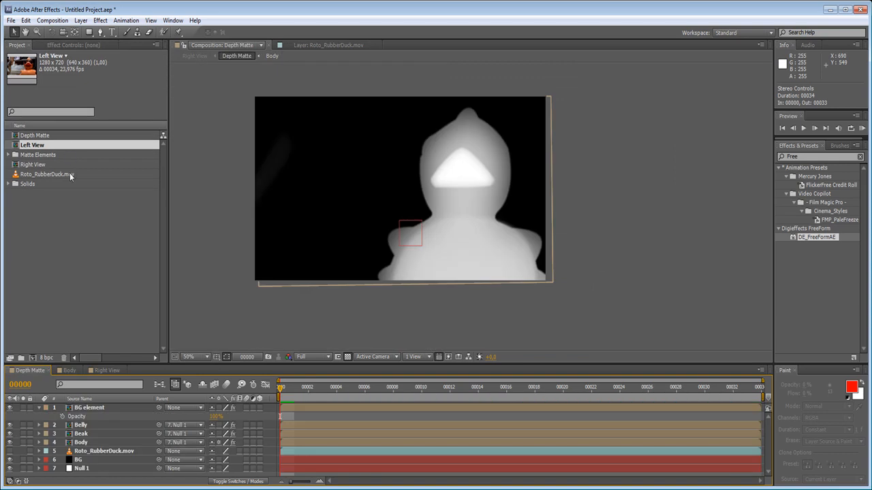
pyautogui.doubleClick(41, 145)
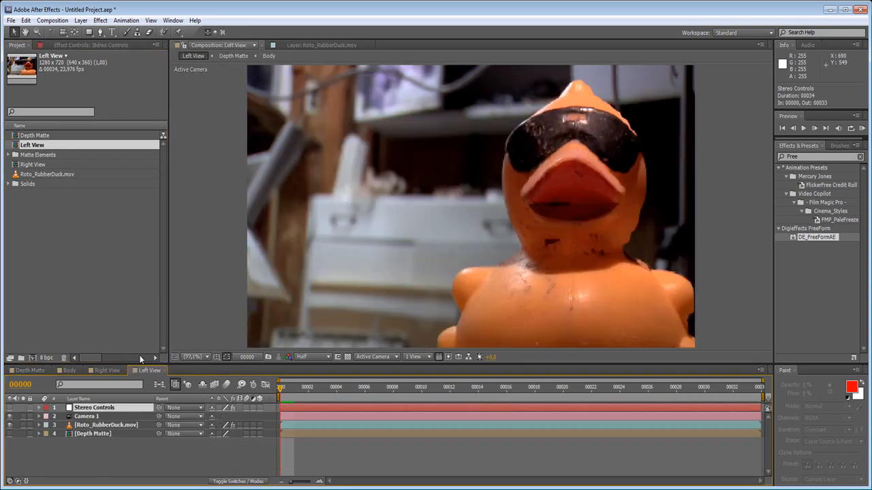
pyautogui.click(122, 370)
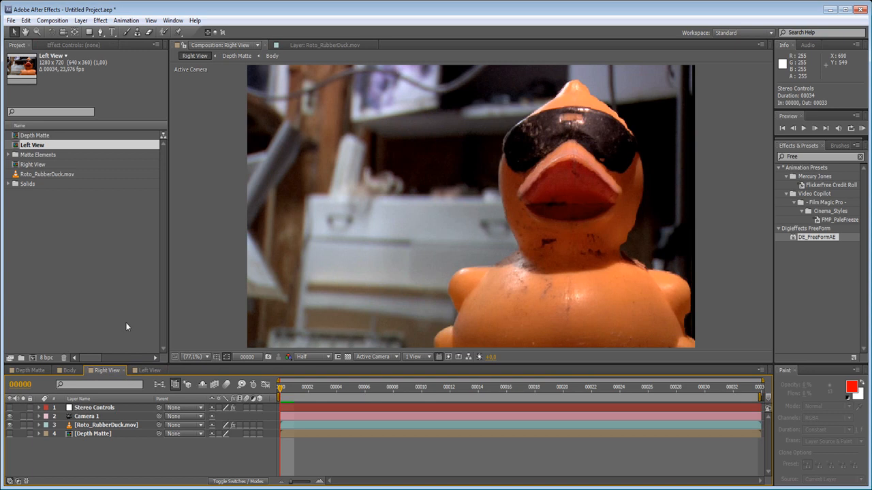
# Step: Create a single composition from Right View and Left View using Right View's dimensions, and hide both layers in it
pyautogui.click(42, 165)
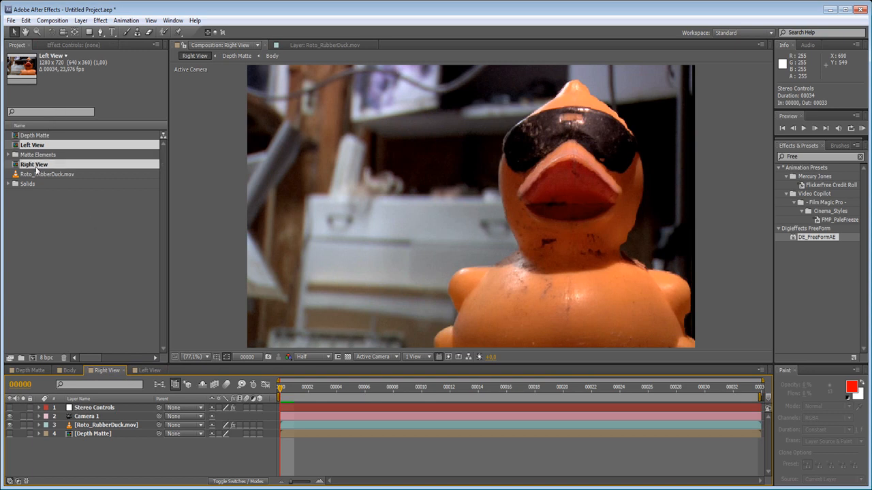
pyautogui.click(51, 229)
pyautogui.click(34, 165)
pyautogui.keyDown('ctrl'); pyautogui.click(37, 146); pyautogui.keyUp('ctrl')
pyautogui.moveTo(42, 147); pyautogui.dragTo(32, 358)
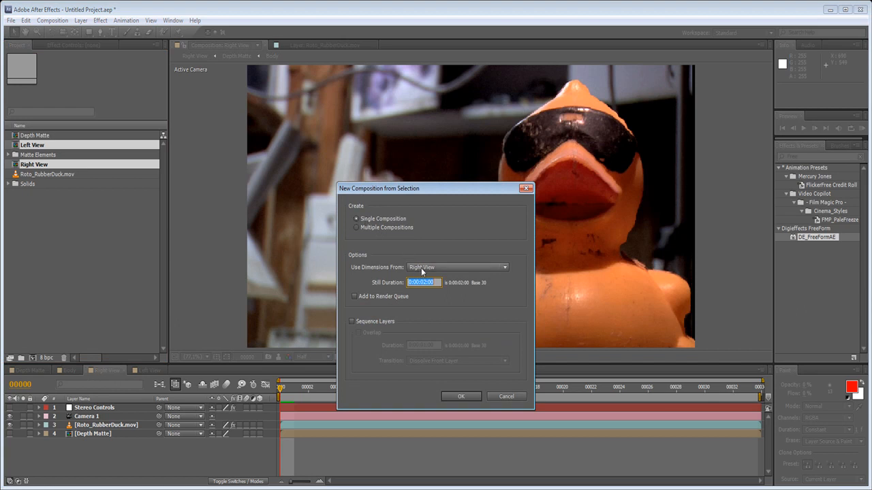
pyautogui.click(461, 397)
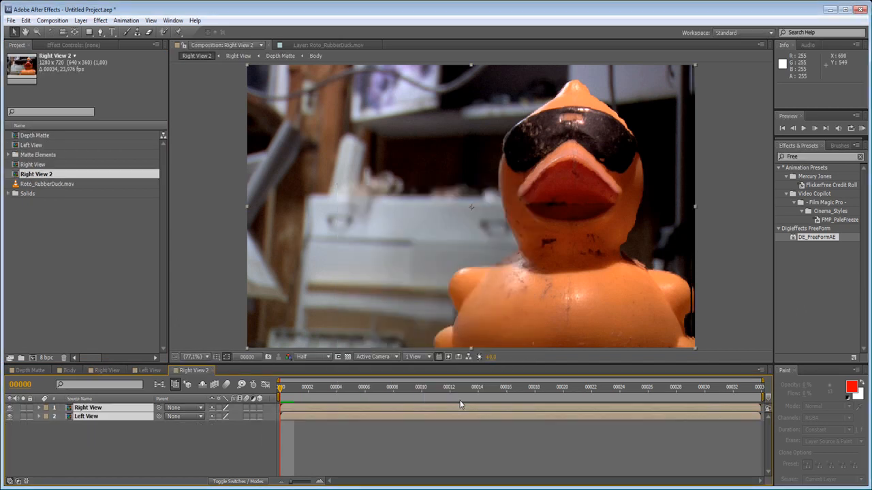
pyautogui.press('Home')
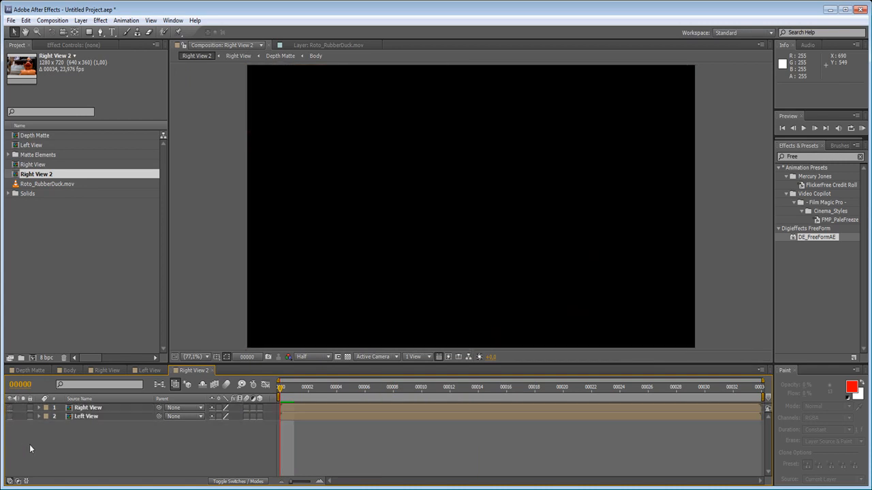
# Step: Add a black solid layer named Glasses to the Right View 2 composition
pyautogui.hotkey('ctrl', 'y')
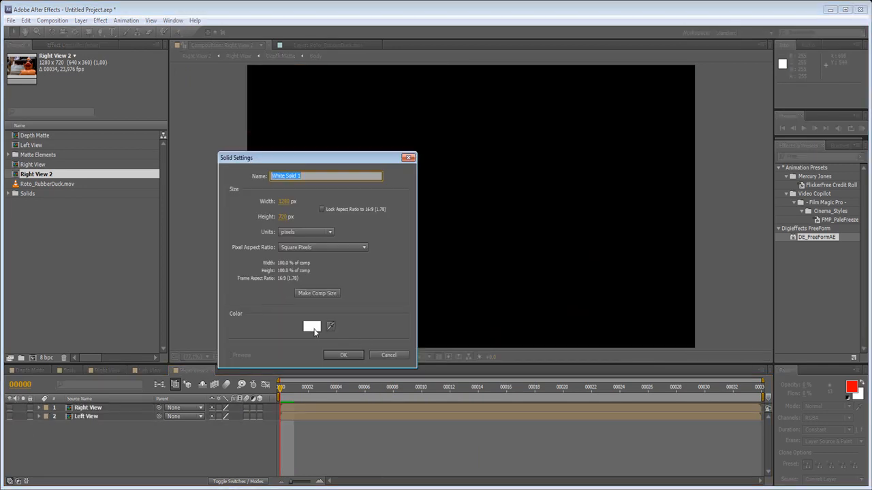
pyautogui.click(315, 332)
pyautogui.click(156, 467)
pyautogui.click(342, 339)
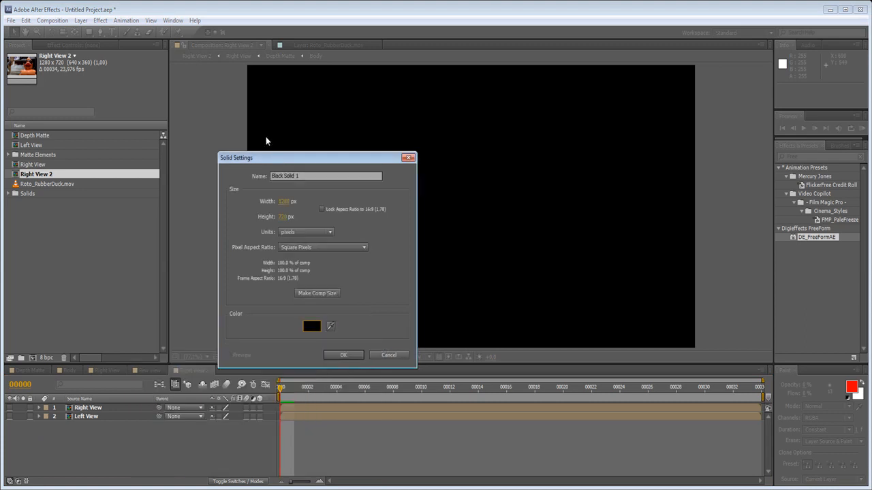
pyautogui.moveTo(306, 177); pyautogui.dragTo(159, 169)
pyautogui.write('Glasses')
pyautogui.press('Return')
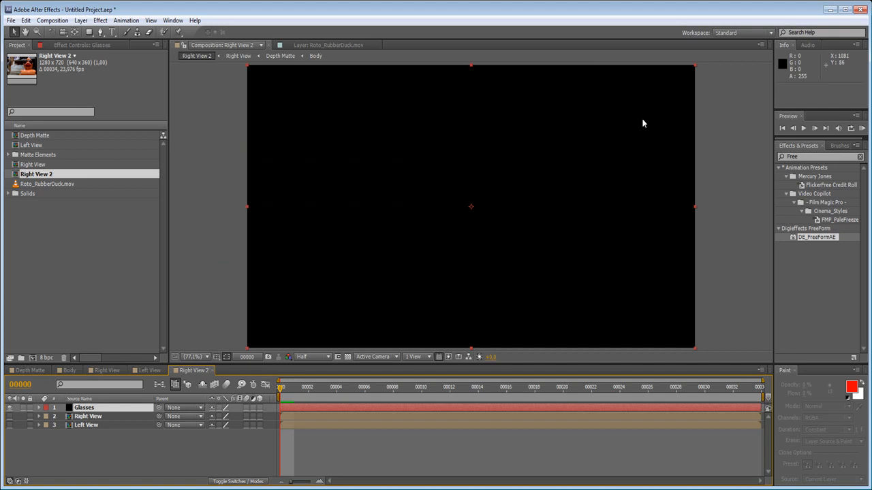
# Step: Find the 3D Glasses effect and apply it to the Glasses solid
pyautogui.hotkey('ctrl', '5')
pyautogui.write('3')
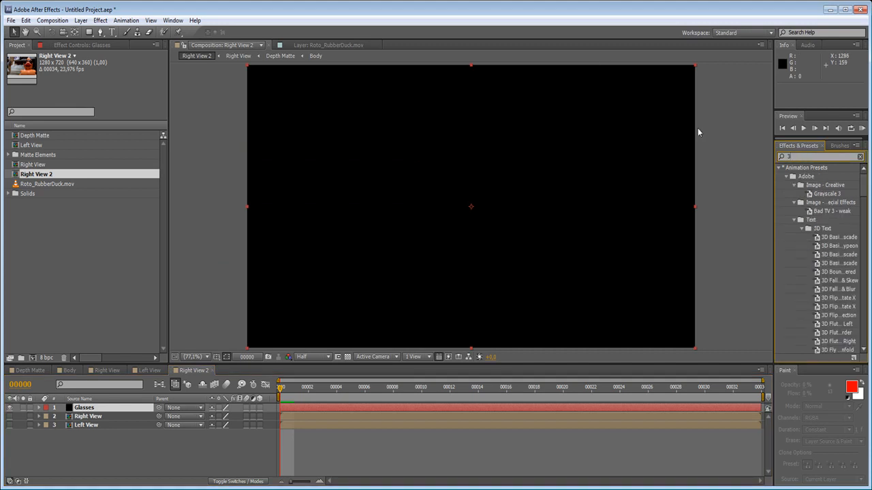
pyautogui.write('D F')
pyautogui.press('BackSpace')
pyautogui.write('g')
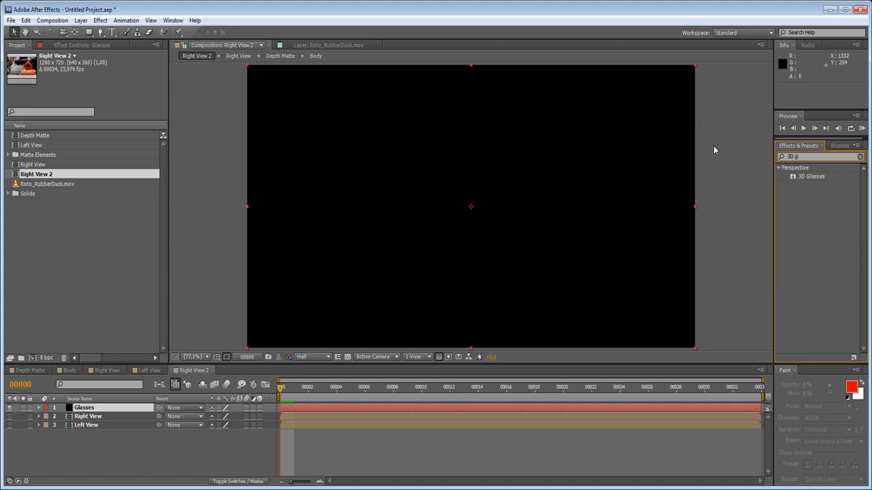
pyautogui.moveTo(803, 178); pyautogui.dragTo(565, 181)
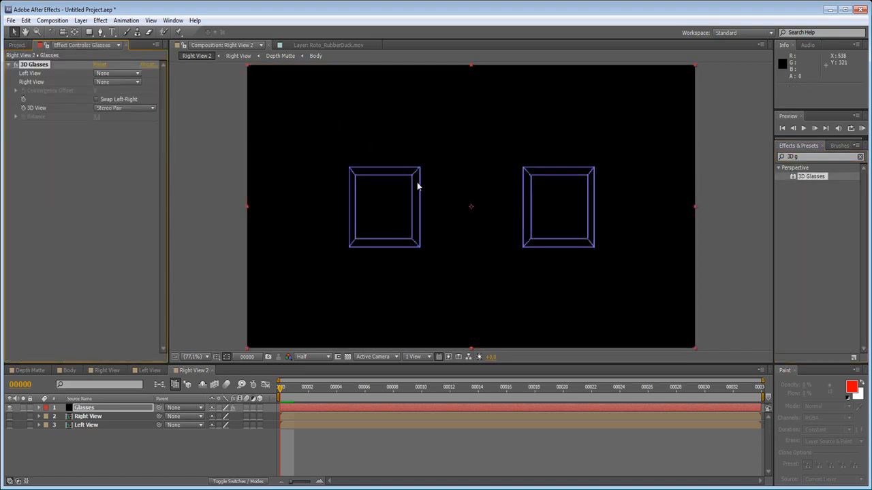
# Step: In 3D Glasses, assign the Left View layer to Left View and the Right View layer to Right View, with 3D View Balanced Colored Red Blue
pyautogui.click(119, 73)
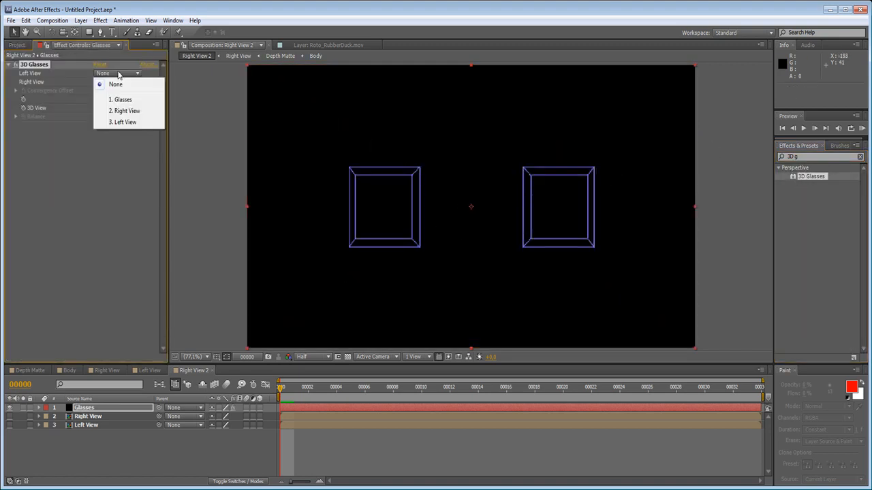
pyautogui.click(131, 123)
pyautogui.click(119, 82)
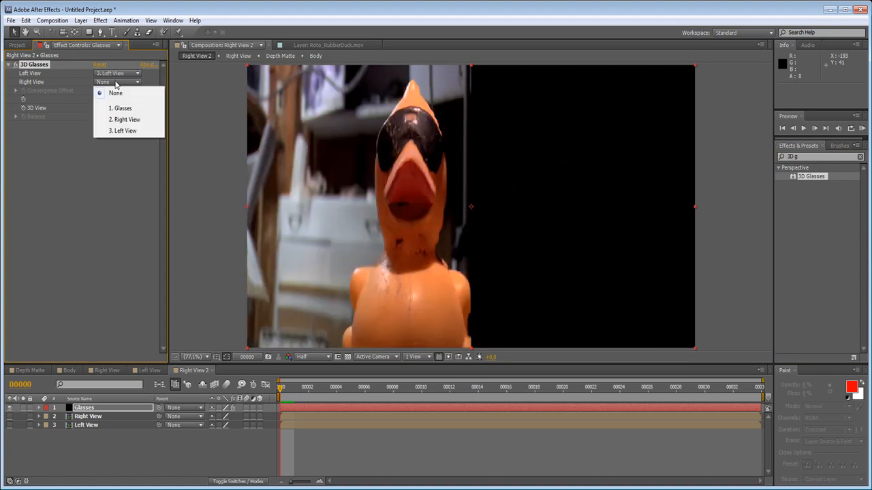
pyautogui.click(130, 119)
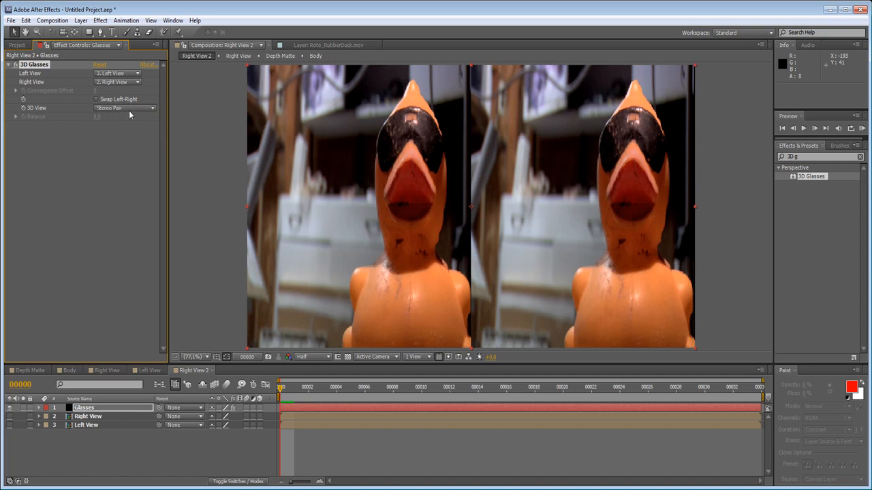
pyautogui.click(130, 108)
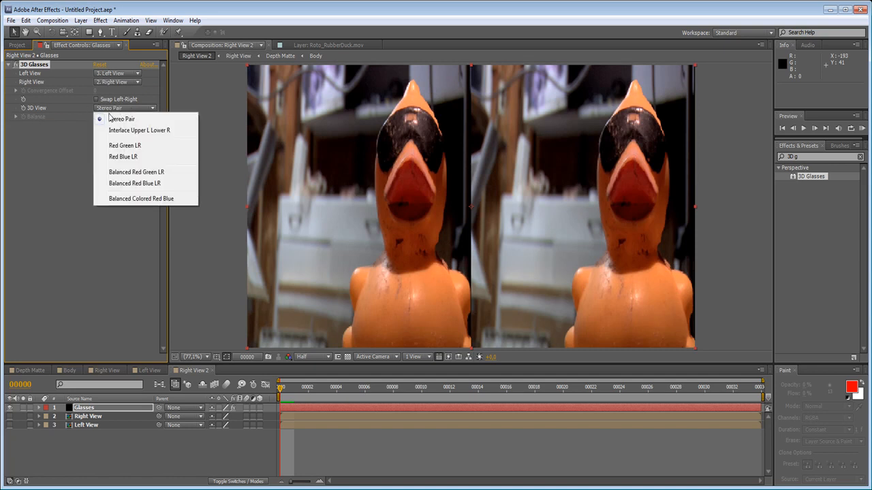
pyautogui.click(137, 202)
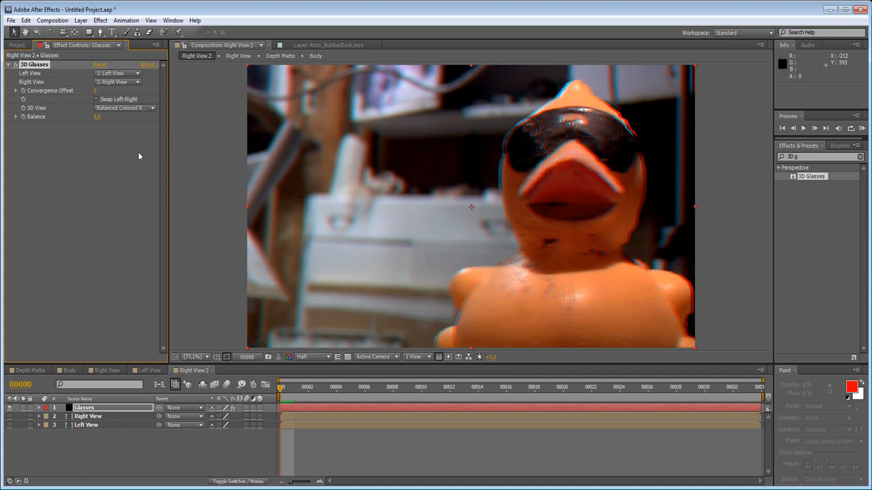
pyautogui.click(97, 100)
# Step: In Right View, set the Roto_RubberDuck.mov layer's FreeForm Mesh Subdivision to 500 and Antialiasing to Medium
pyautogui.click(107, 370)
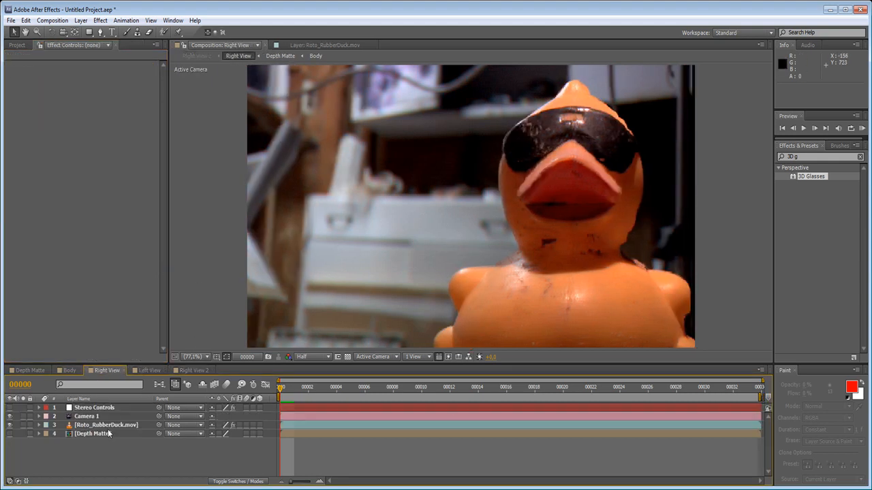
pyautogui.click(107, 425)
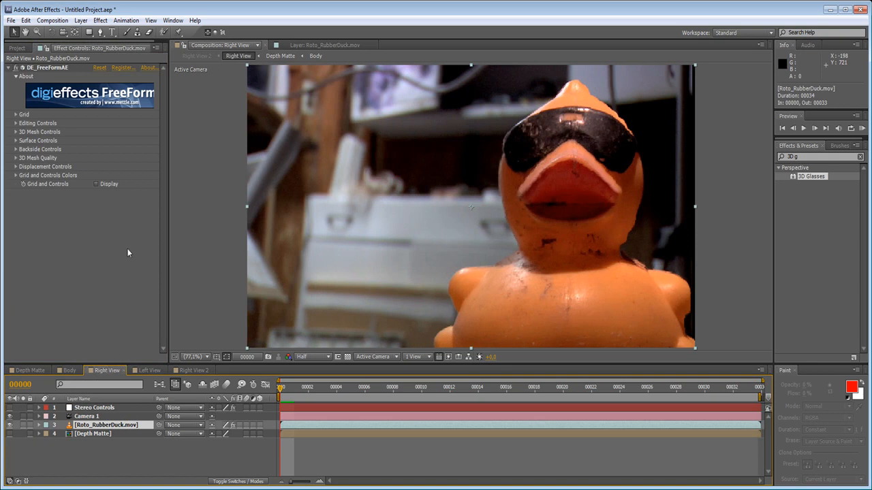
pyautogui.click(15, 158)
pyautogui.click(97, 167)
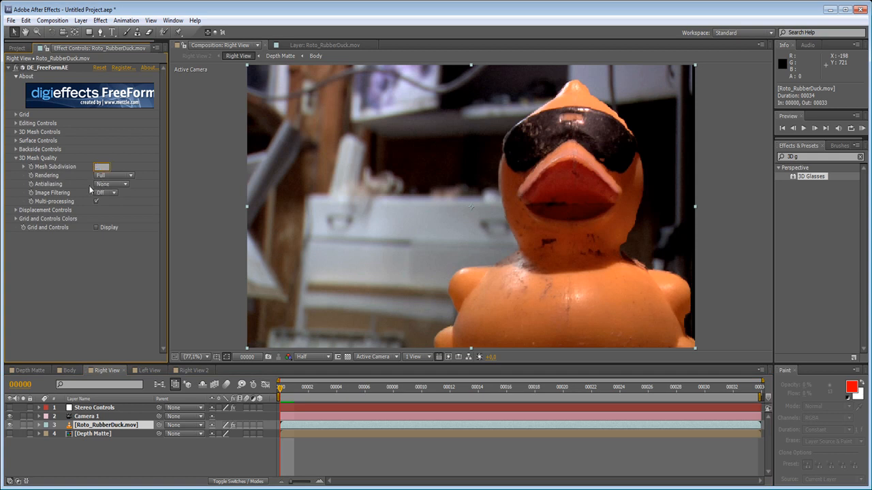
pyautogui.write('500')
pyautogui.press('Return')
pyautogui.click(102, 185)
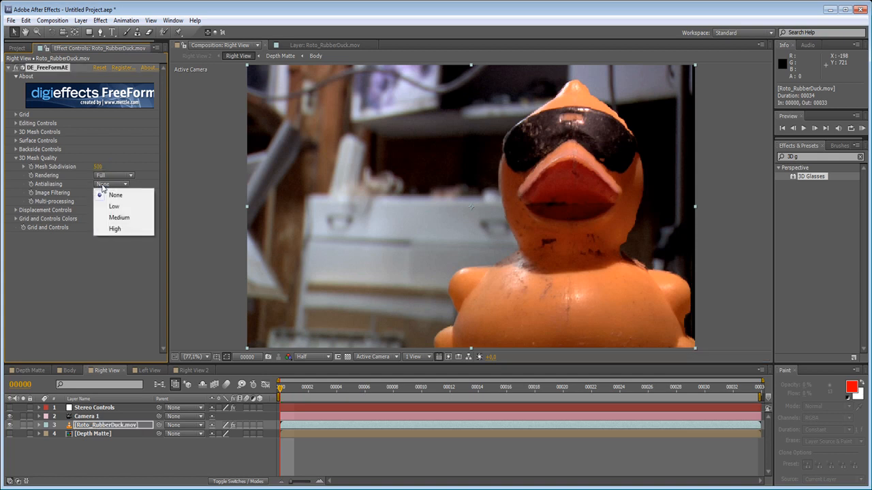
pyautogui.click(133, 218)
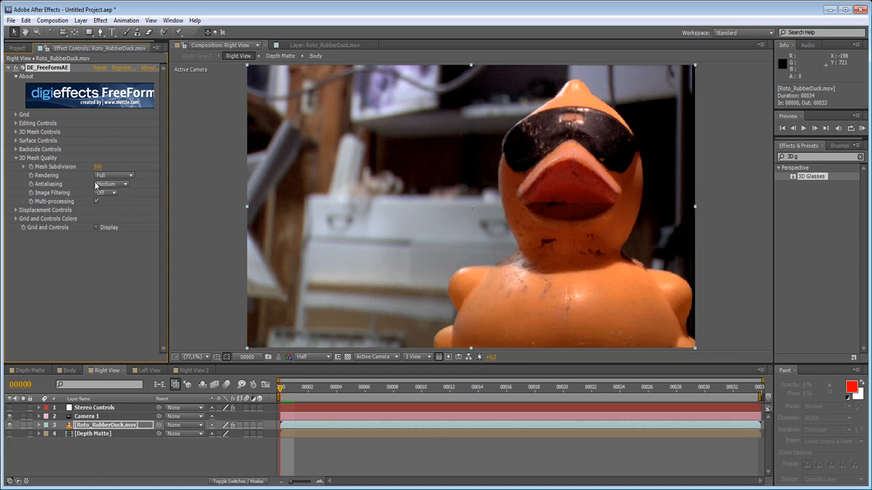
# Step: In Left View, set the Roto_RubberDuck.mov layer's FreeForm Mesh Subdivision to 500 and Antialiasing to Medium
pyautogui.click(179, 371)
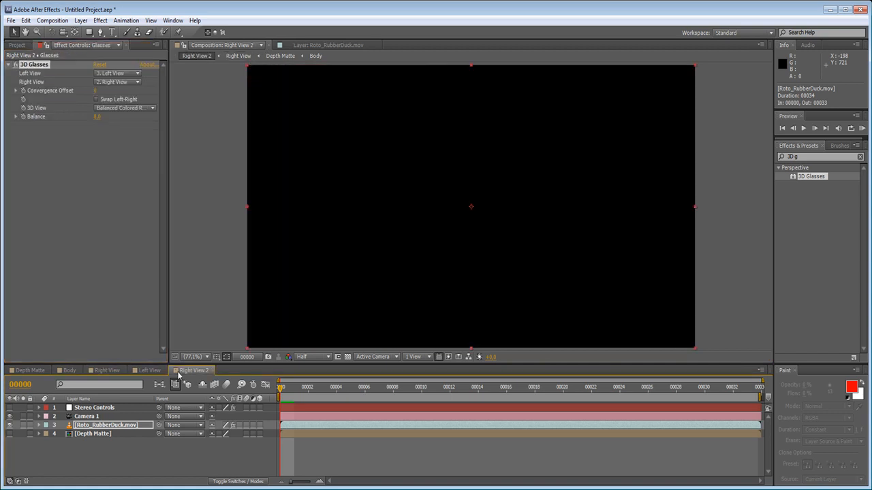
pyautogui.click(153, 372)
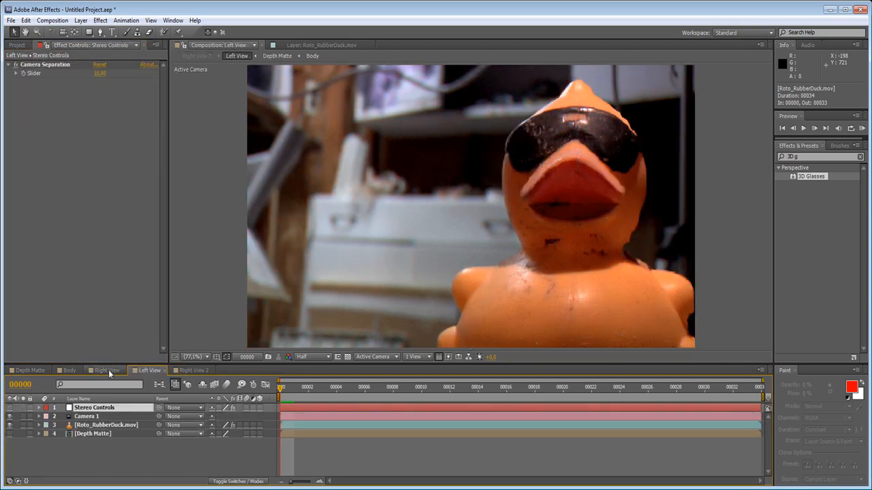
pyautogui.click(115, 425)
pyautogui.click(97, 166)
pyautogui.write('2')
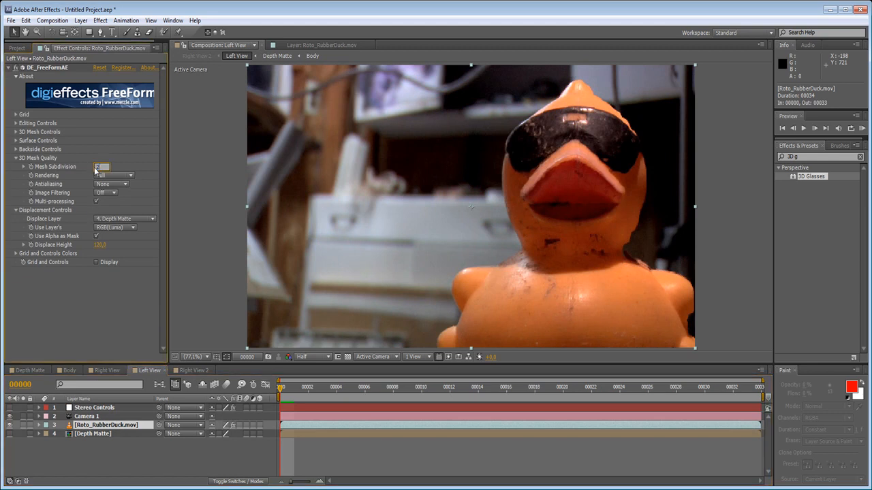
pyautogui.write('00')
pyautogui.click(113, 184)
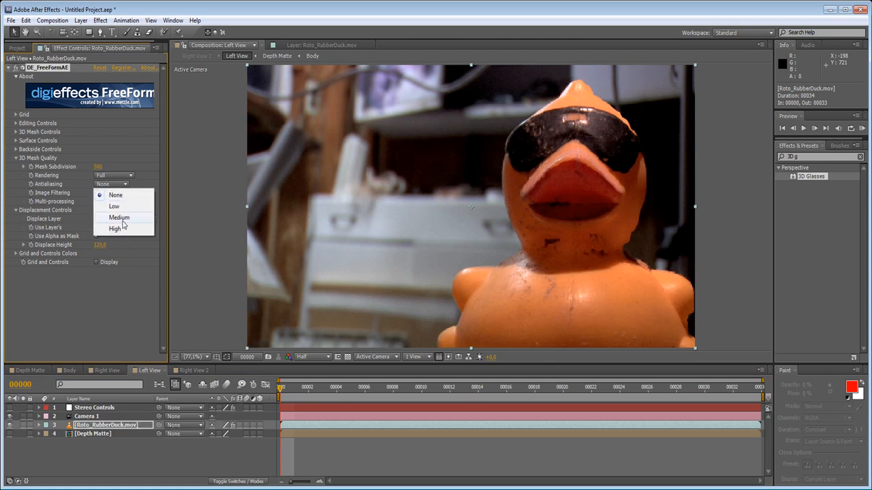
pyautogui.click(126, 218)
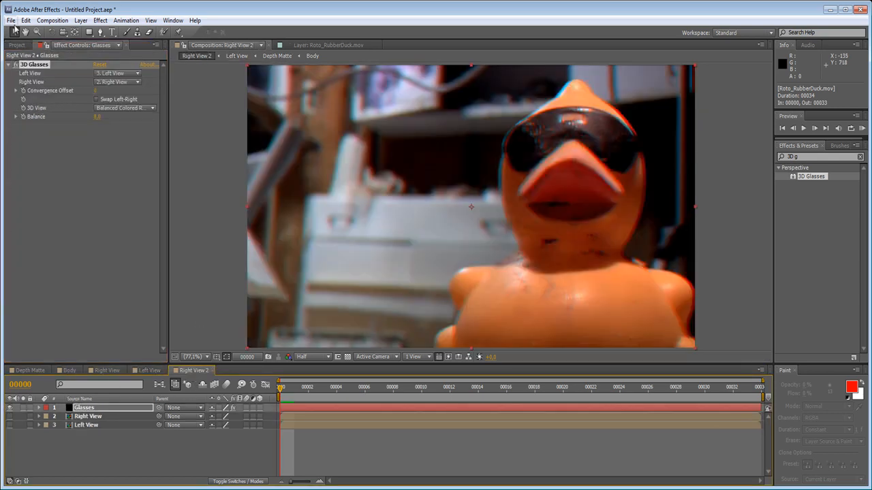
# Step: Rename the Right View 2 composition in the project as Final
pyautogui.click(16, 45)
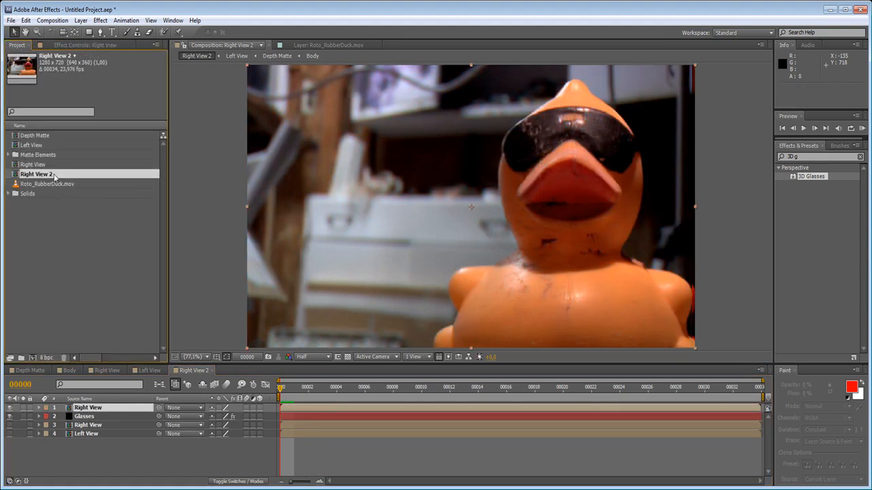
pyautogui.press('Return')
pyautogui.write('F')
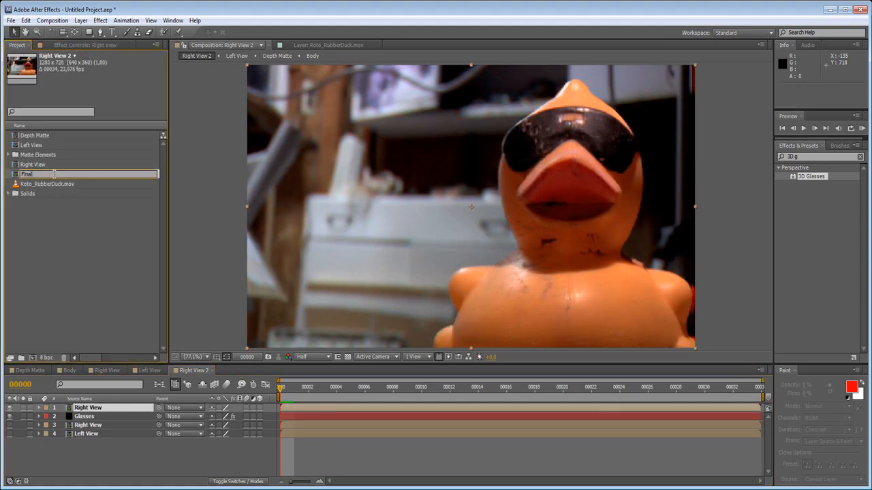
pyautogui.write('inal')
pyautogui.press('Return')
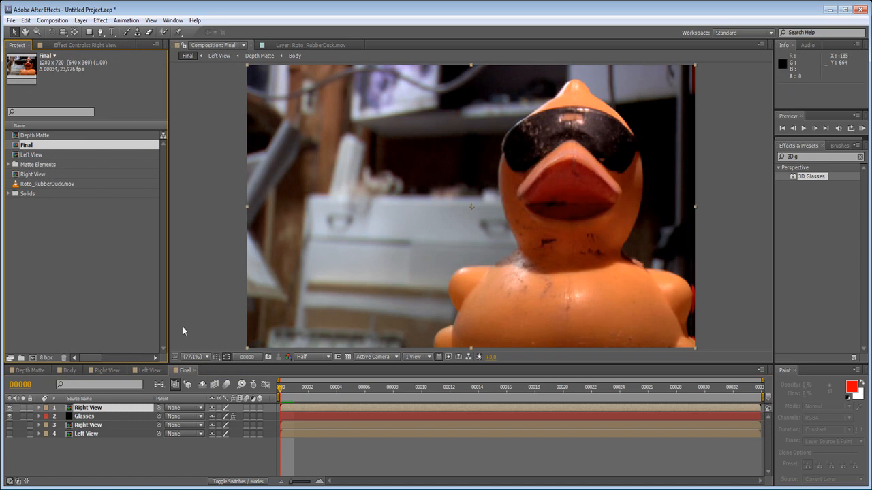
# Step: Delete the extra Right View layer above Glasses in the Final composition and enlarge the composition viewer
pyautogui.click(9, 408)
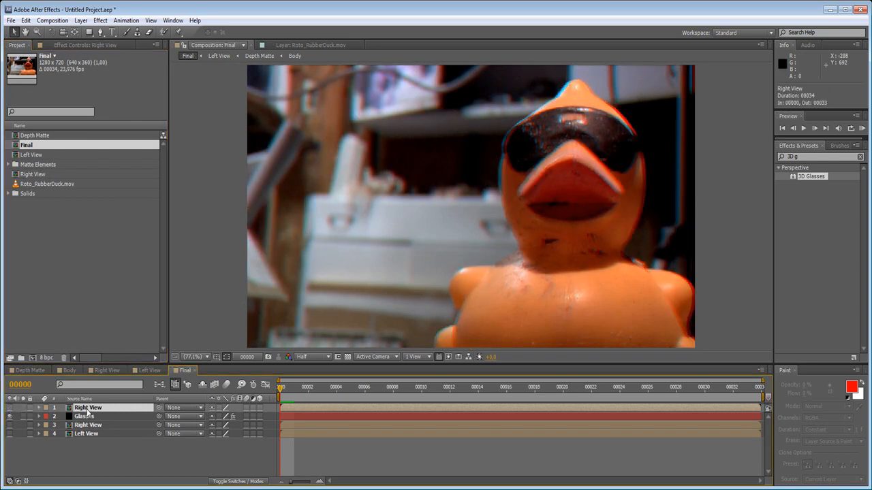
pyautogui.press('Delete')
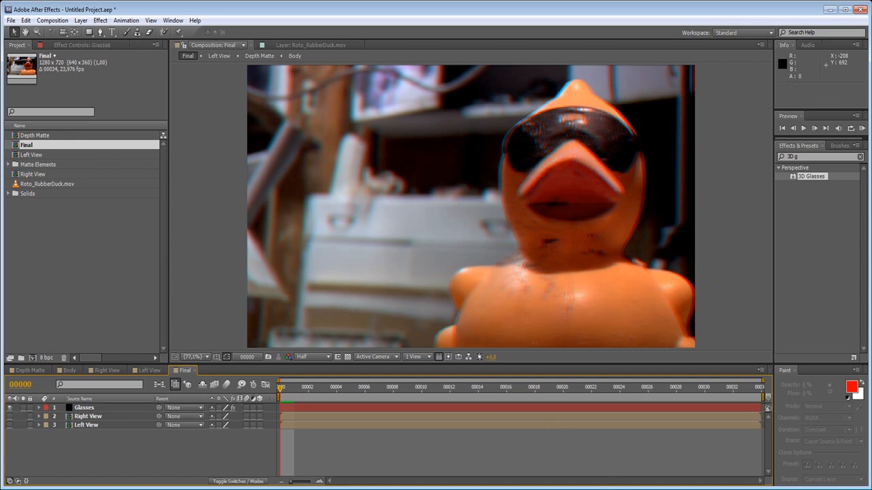
pyautogui.moveTo(414, 365); pyautogui.dragTo(422, 397)
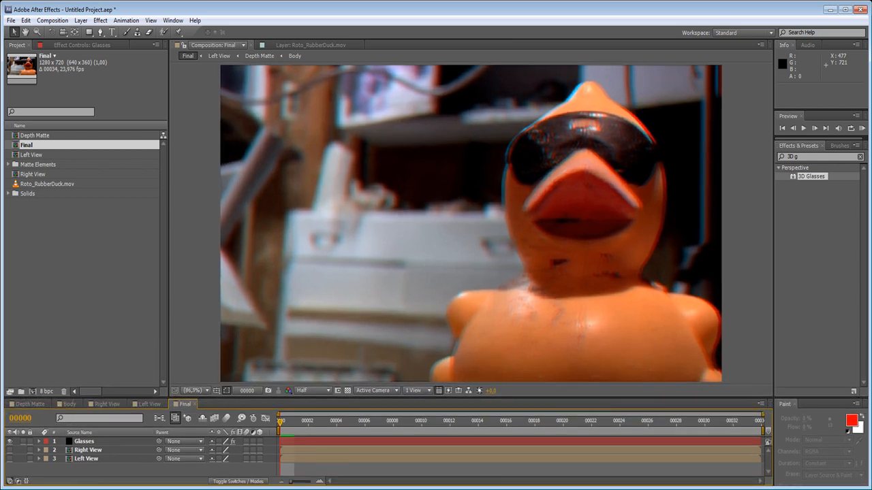